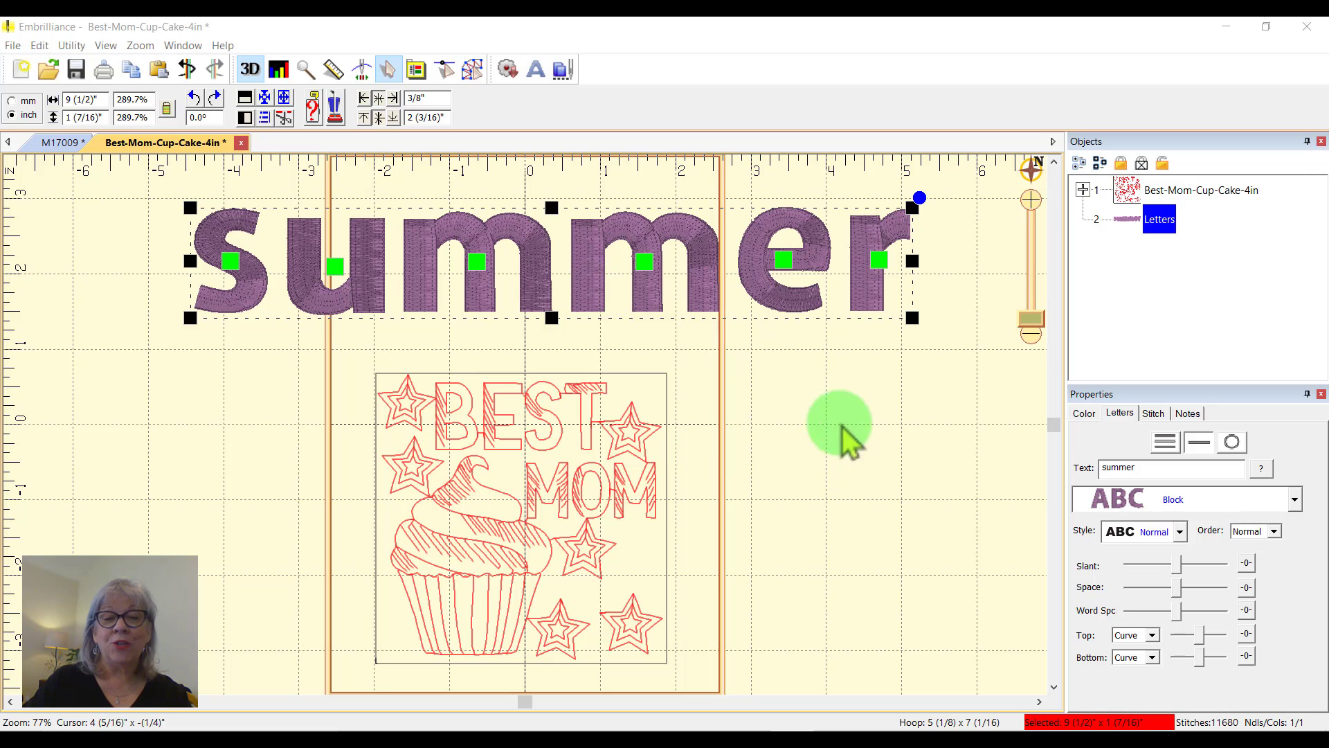
Step: Hide the Best-Mom-Cup-Cake-4in design and move the summer lettering down to a vertical position of about 15/16 inch
{"action": "left_click", "coordinate": [597, 267]}
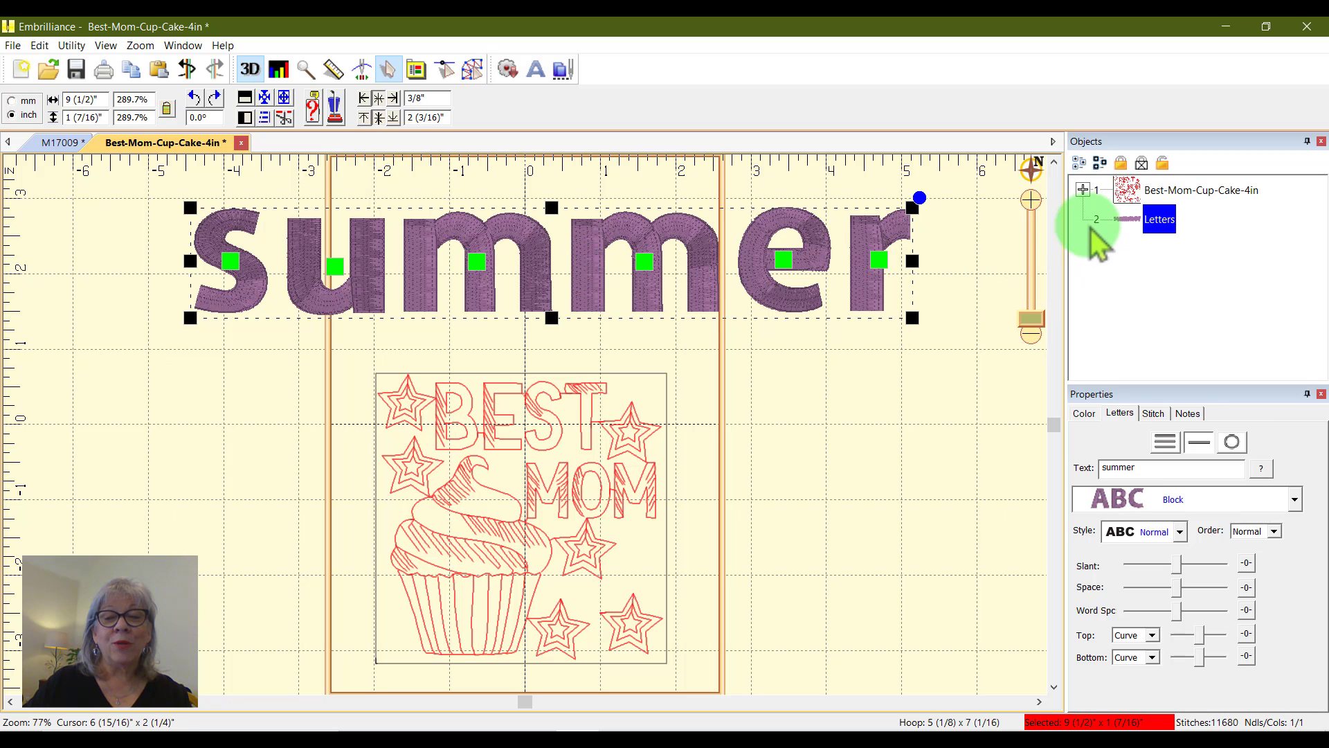
{"action": "left_click", "coordinate": [1145, 192]}
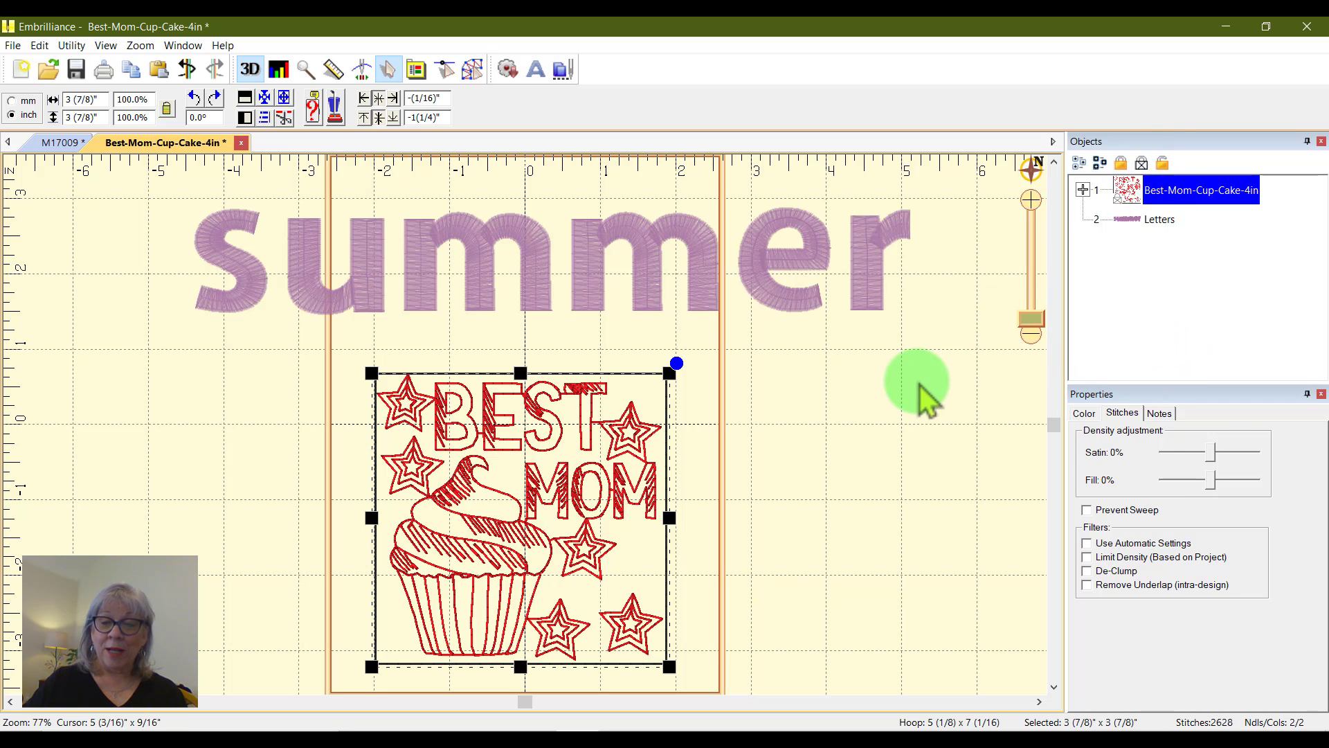
{"action": "left_click", "coordinate": [946, 396]}
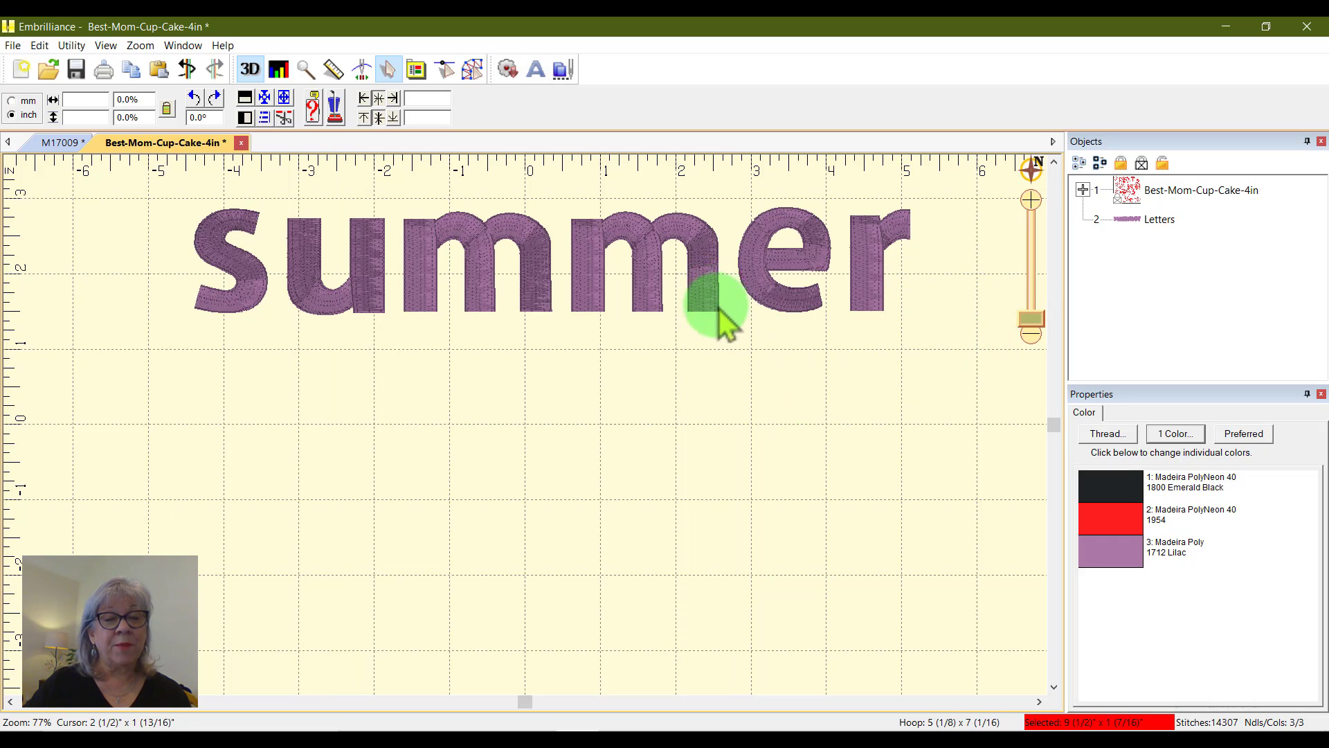
{"action": "left_click_drag", "start_coordinate": [719, 312], "coordinate": [716, 405]}
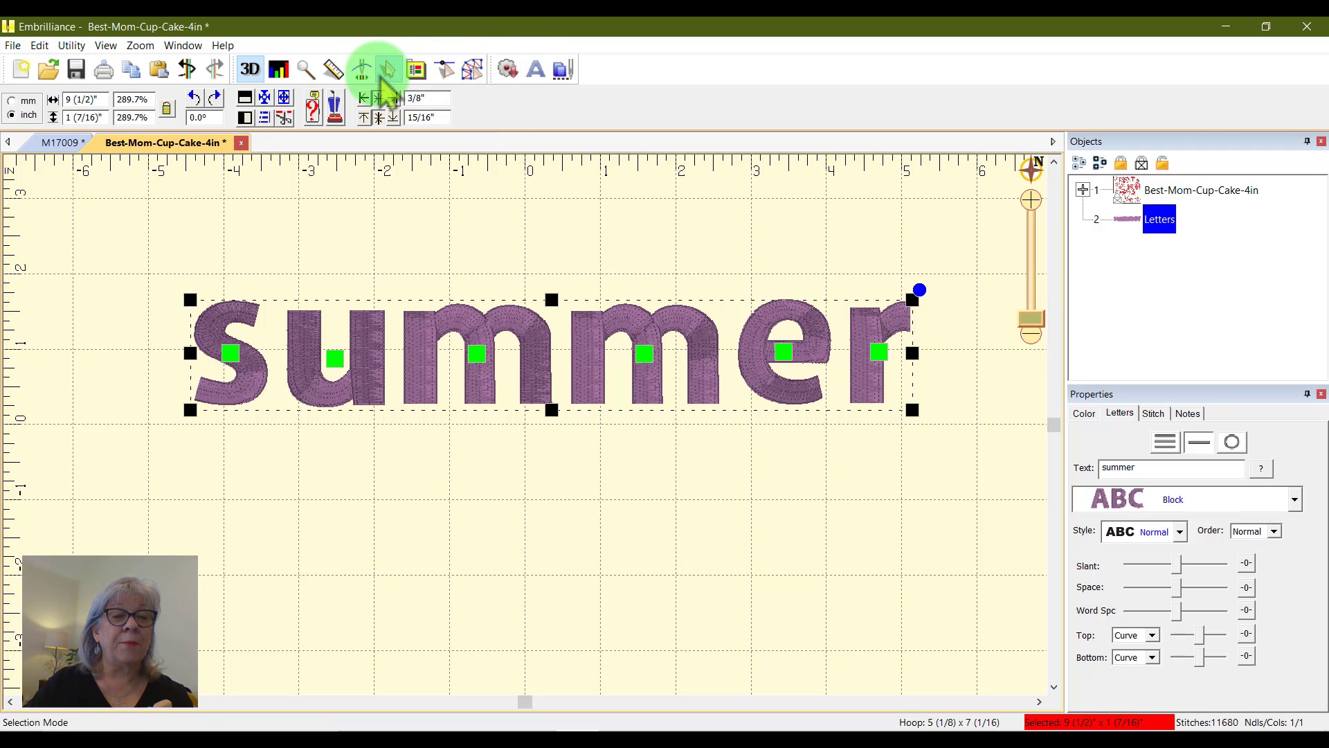
Step: Use the stitch simulator to go to the lettering's first letter e, stepping back stitch by stitch to where it starts
{"action": "left_click", "coordinate": [363, 69]}
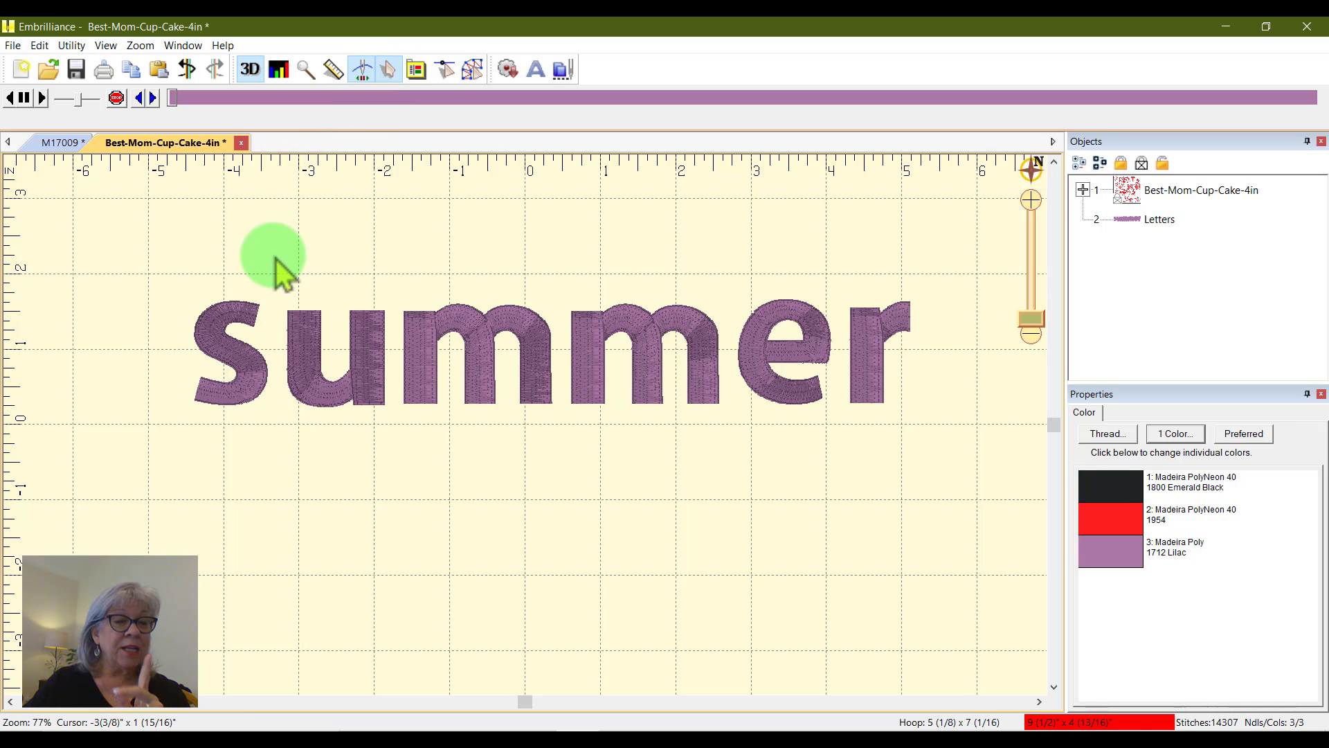
{"action": "left_click_drag", "start_coordinate": [175, 100], "coordinate": [1028, 177]}
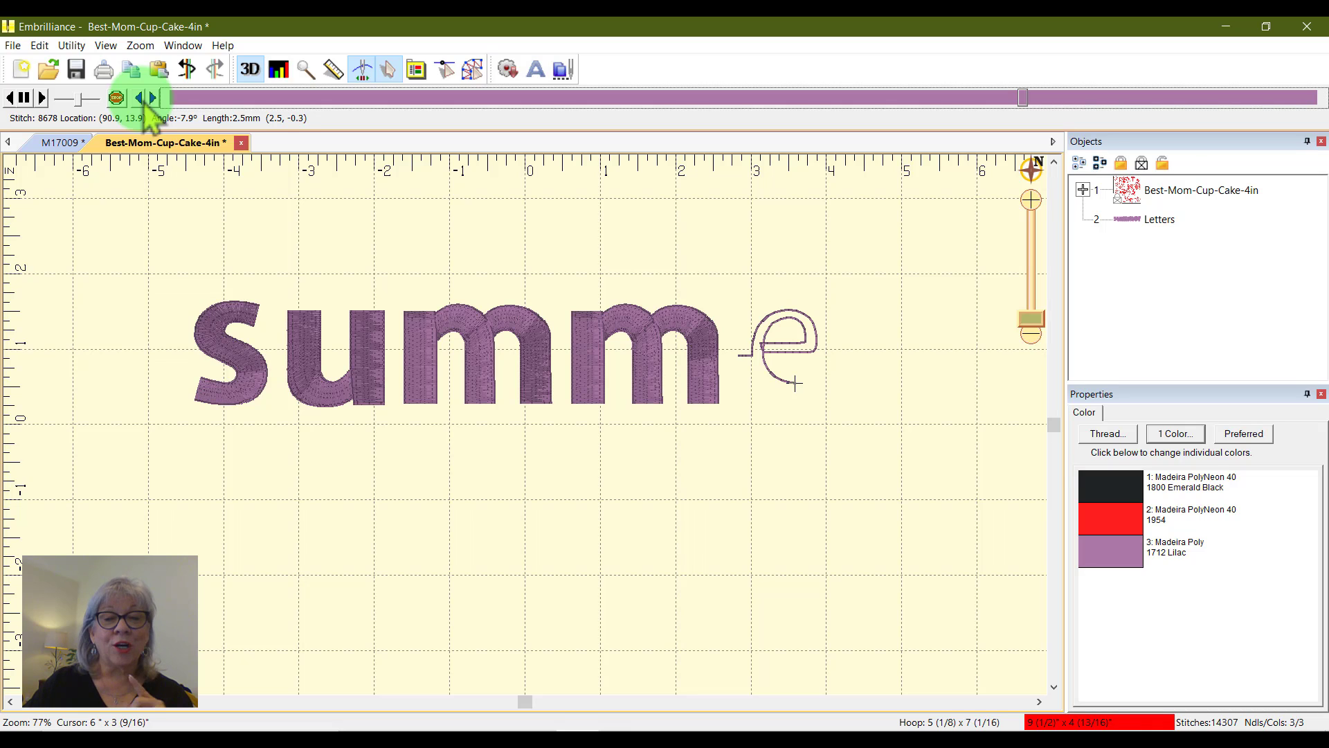
{"action": "left_click", "coordinate": [141, 98]}
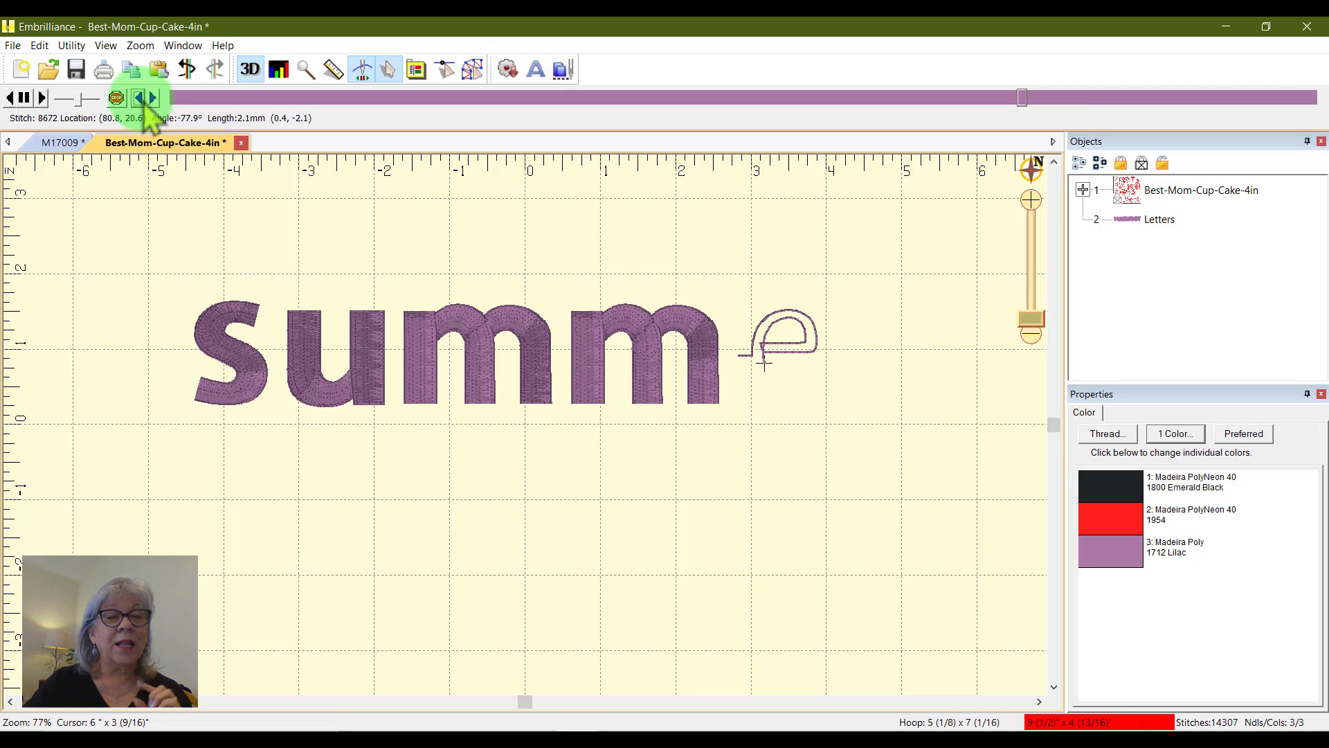
{"action": "left_click", "coordinate": [141, 99]}
{"action": "left_click", "coordinate": [140, 98]}
{"action": "left_click", "coordinate": [140, 99]}
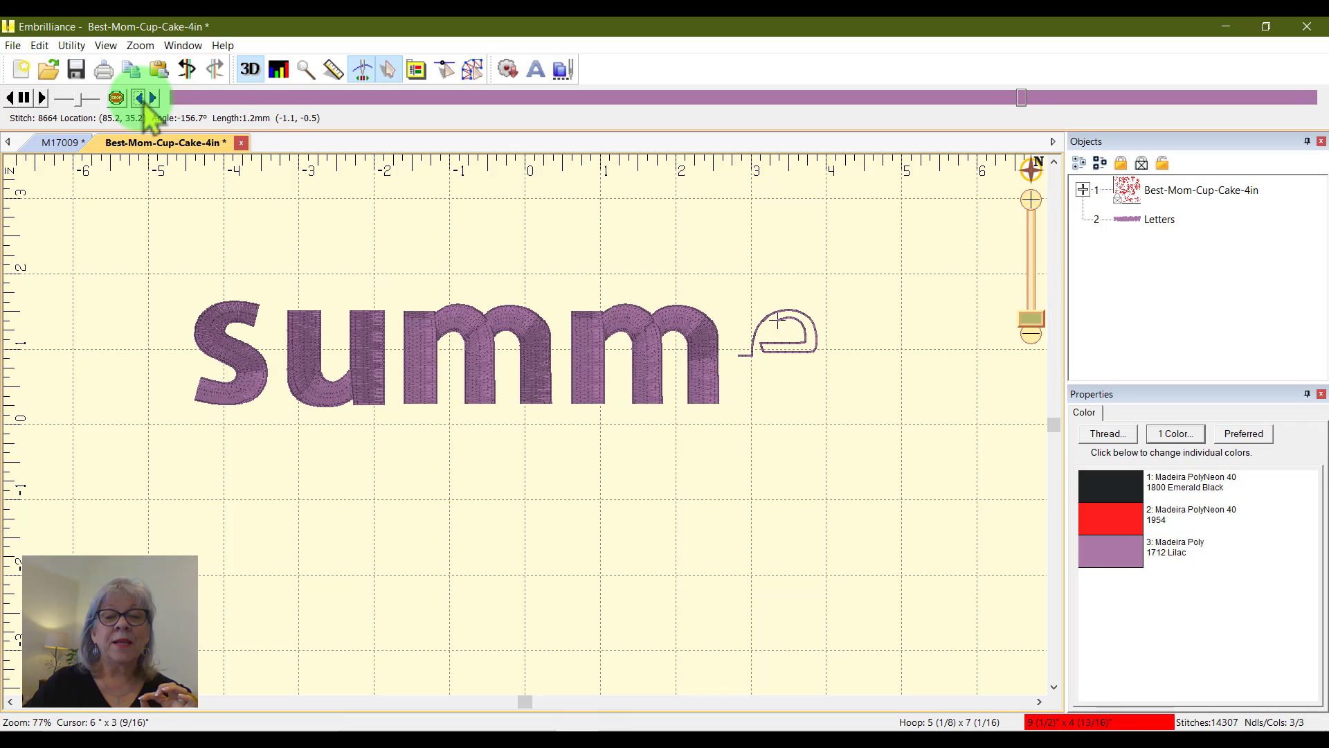
{"action": "left_click", "coordinate": [140, 98]}
{"action": "left_click", "coordinate": [141, 98]}
{"action": "left_click", "coordinate": [140, 98]}
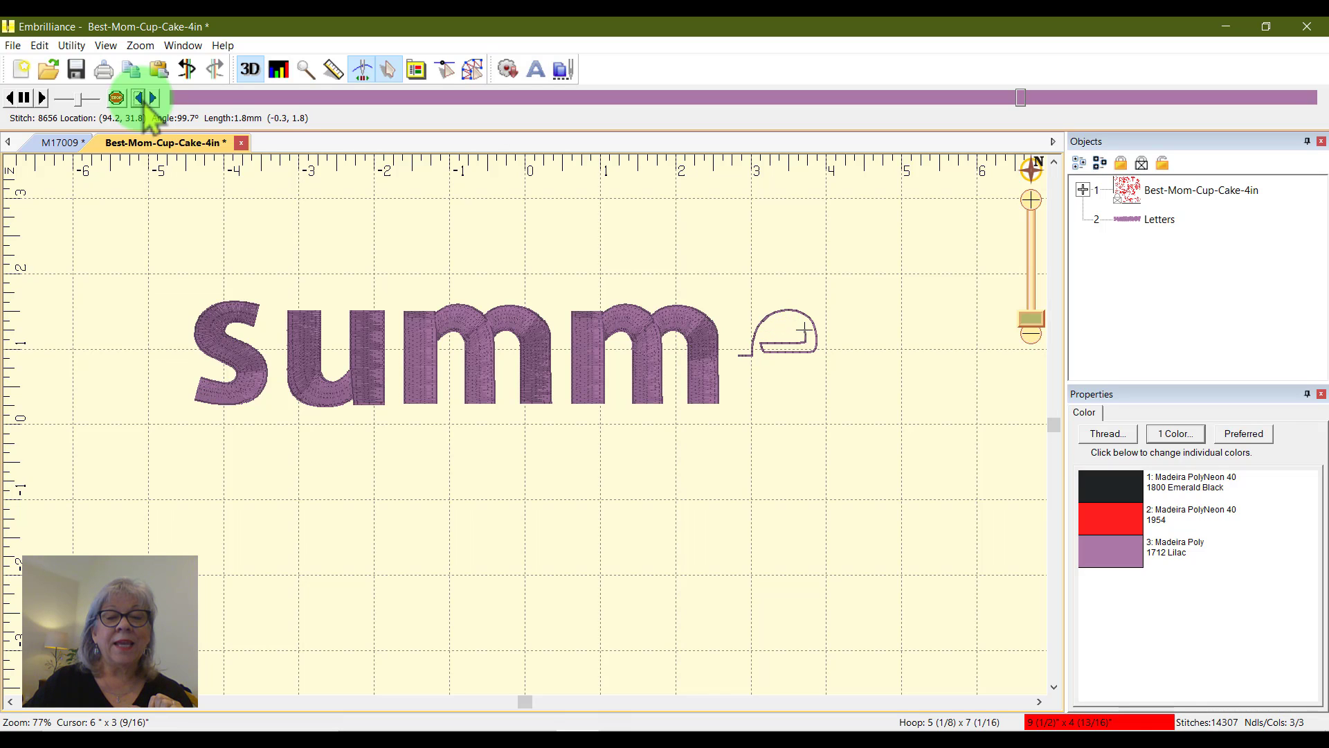
{"action": "left_click", "coordinate": [141, 98]}
{"action": "left_click", "coordinate": [140, 98]}
{"action": "left_click", "coordinate": [140, 98]}
{"action": "left_click", "coordinate": [140, 99]}
{"action": "left_click", "coordinate": [141, 99]}
{"action": "left_click", "coordinate": [141, 99]}
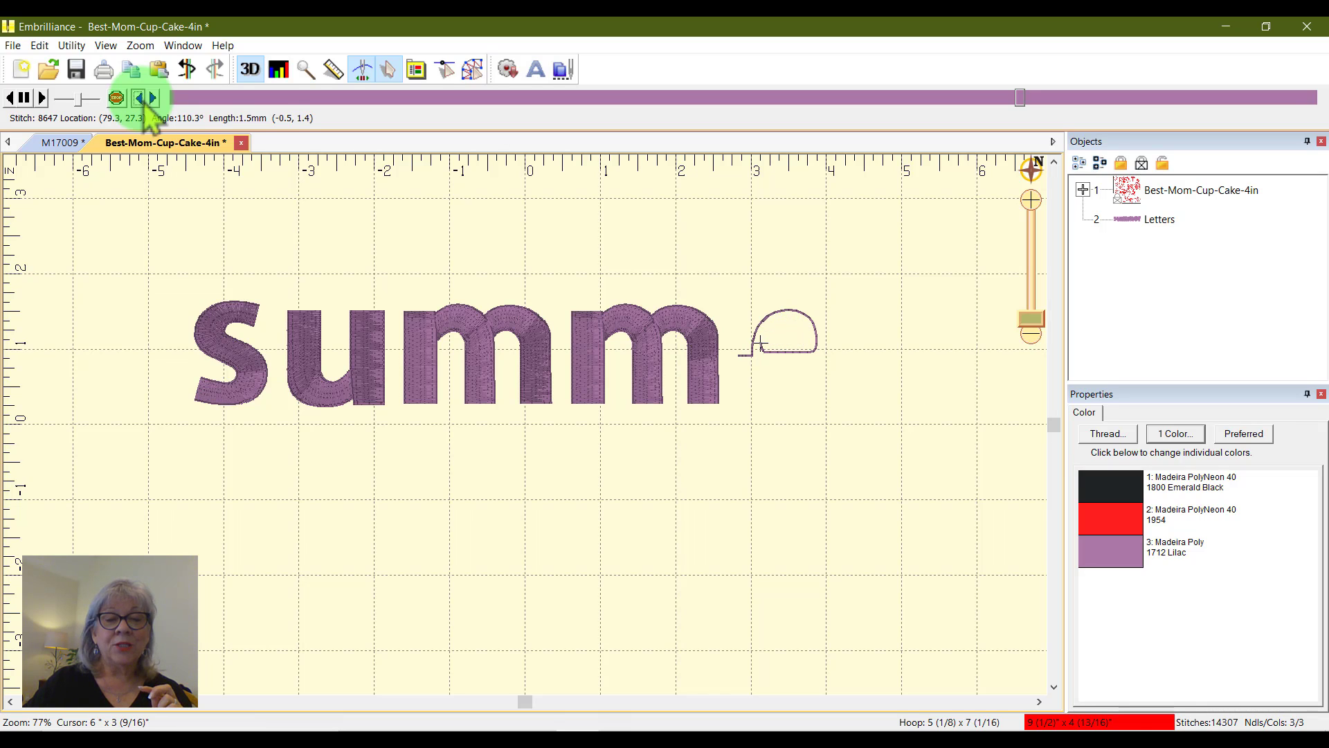
{"action": "left_click", "coordinate": [140, 98]}
{"action": "left_click", "coordinate": [141, 98]}
{"action": "left_click", "coordinate": [141, 98]}
{"action": "left_click", "coordinate": [140, 98]}
{"action": "left_click", "coordinate": [140, 98]}
{"action": "left_click", "coordinate": [141, 98]}
{"action": "left_click", "coordinate": [141, 98]}
{"action": "left_click", "coordinate": [141, 99]}
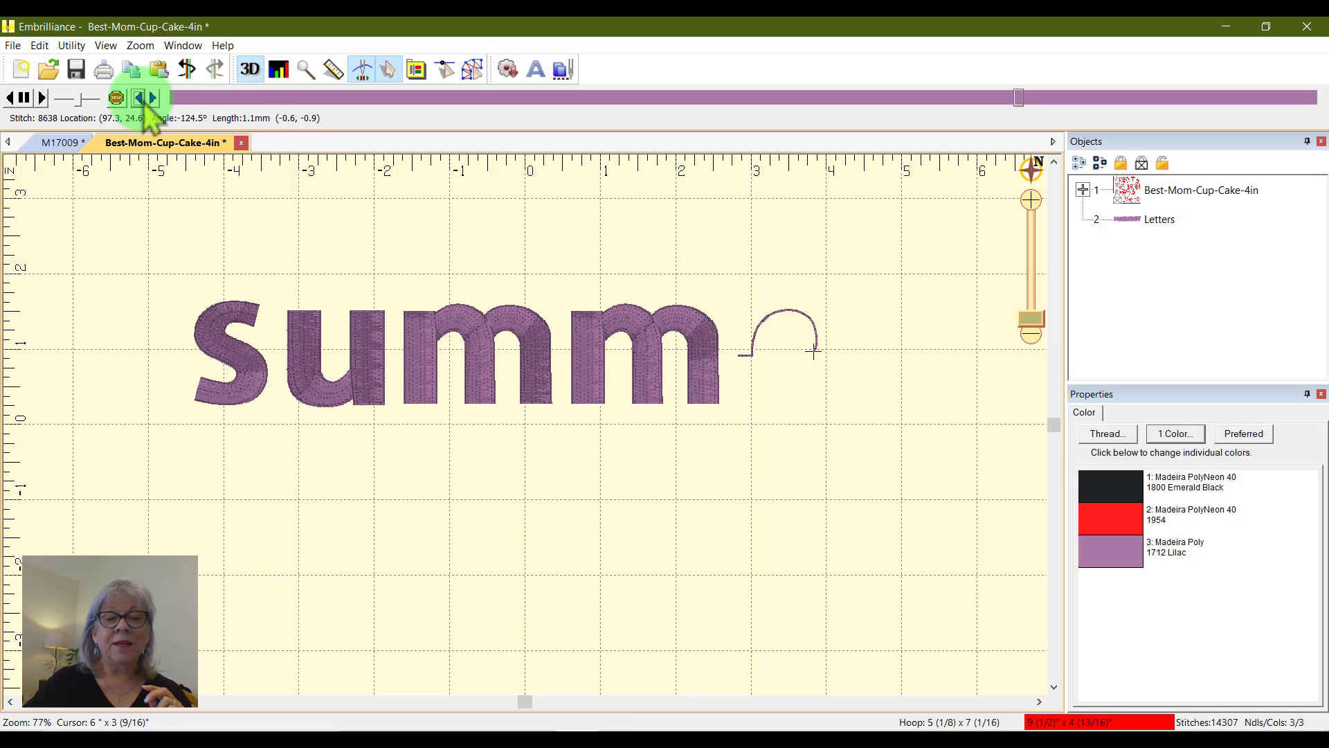
{"action": "left_click", "coordinate": [141, 98]}
{"action": "left_click", "coordinate": [141, 99]}
{"action": "left_click", "coordinate": [140, 98]}
{"action": "left_click", "coordinate": [140, 98]}
{"action": "left_click", "coordinate": [141, 98]}
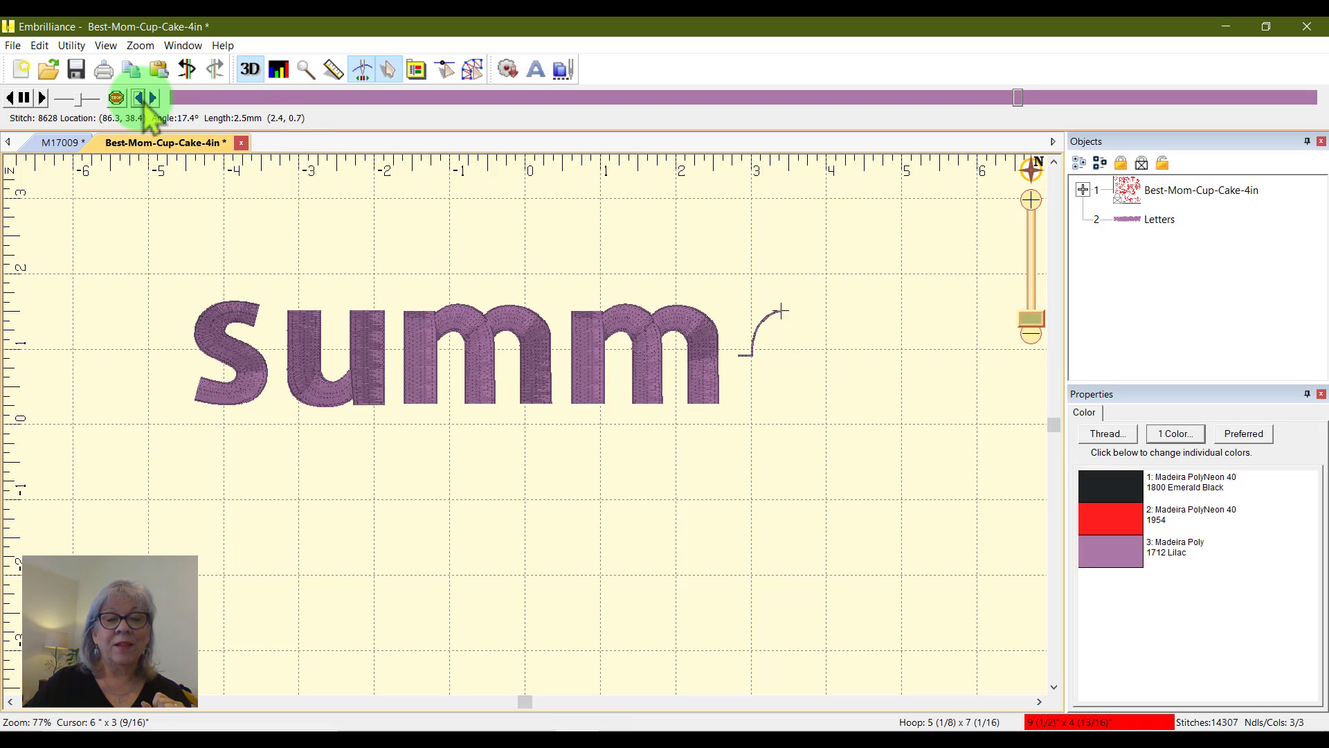
{"action": "left_click", "coordinate": [140, 98]}
{"action": "left_click", "coordinate": [140, 99]}
{"action": "left_click", "coordinate": [141, 98]}
{"action": "left_click", "coordinate": [141, 98]}
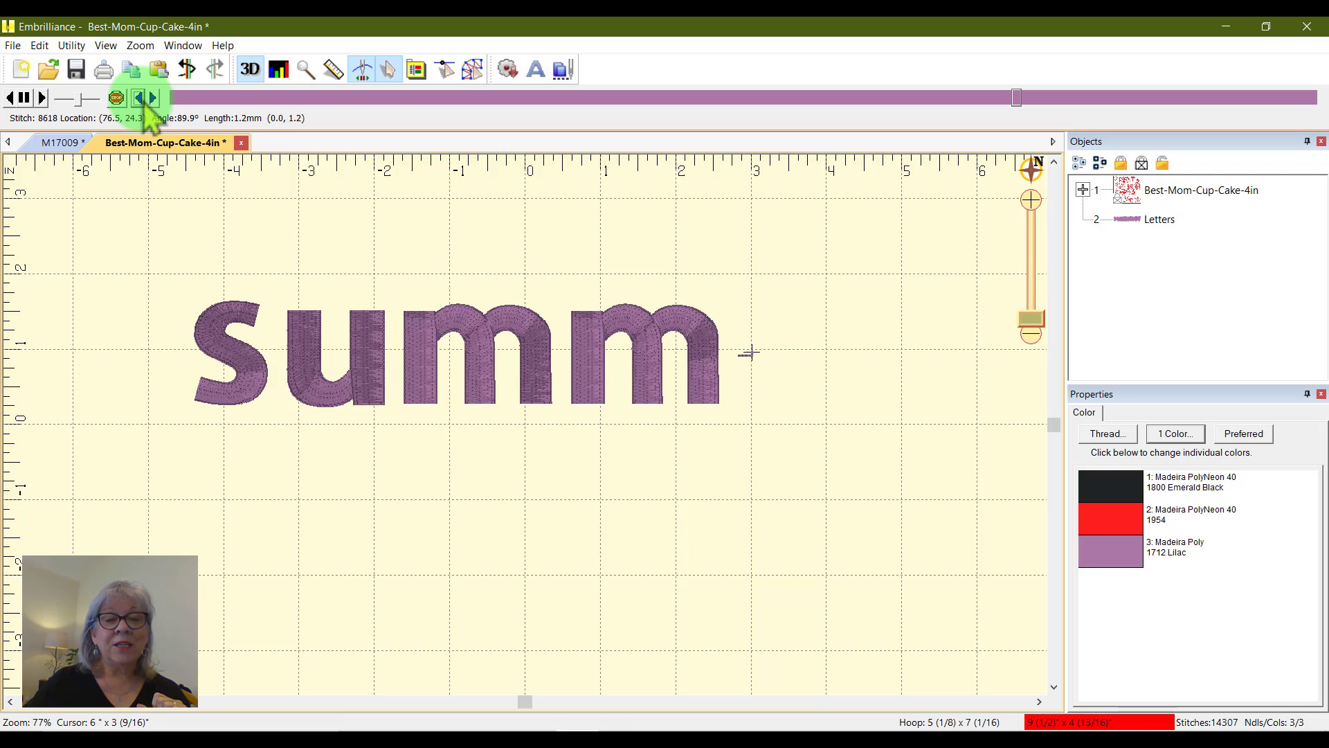
{"action": "left_click", "coordinate": [140, 99]}
{"action": "left_click", "coordinate": [140, 99]}
{"action": "left_click", "coordinate": [140, 99]}
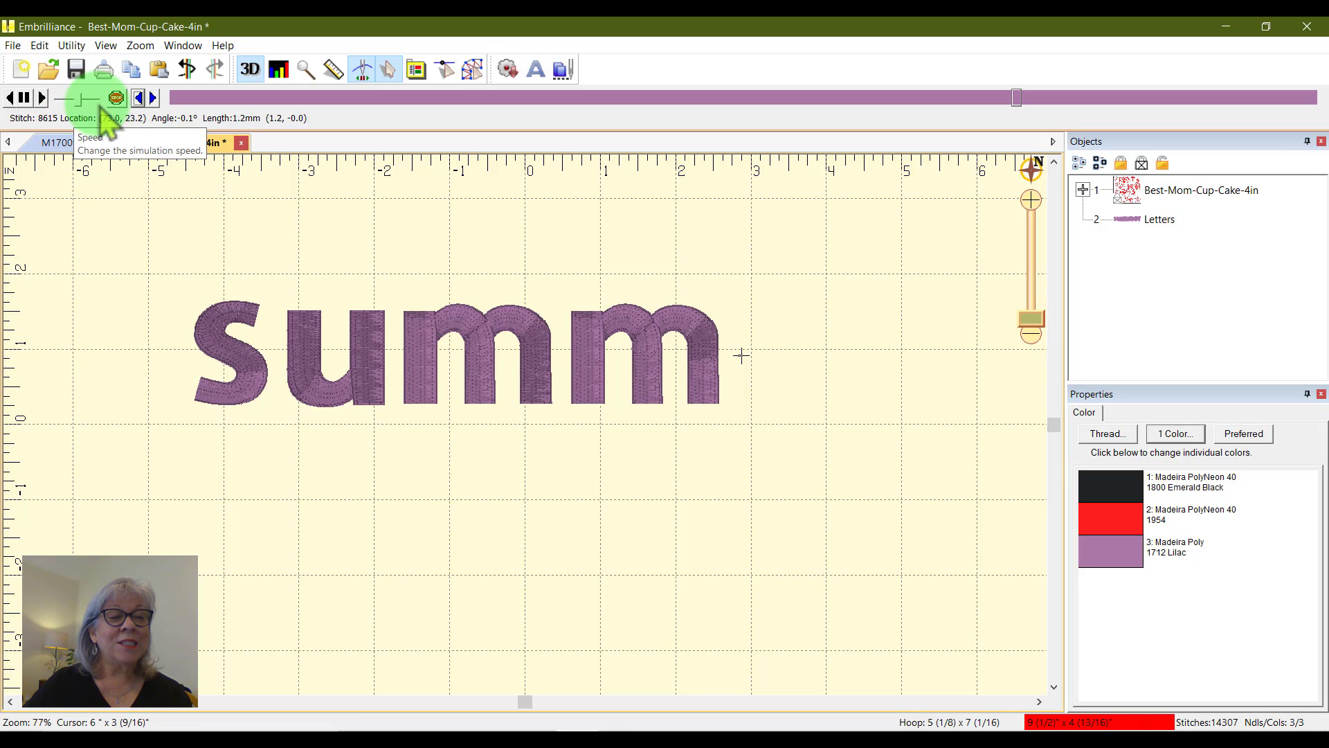
Step: Insert a color stop at the start of the letter e, searching for red and choosing Madeira Poly 1837 Fluorescent Red Orange
{"action": "left_click", "coordinate": [117, 98]}
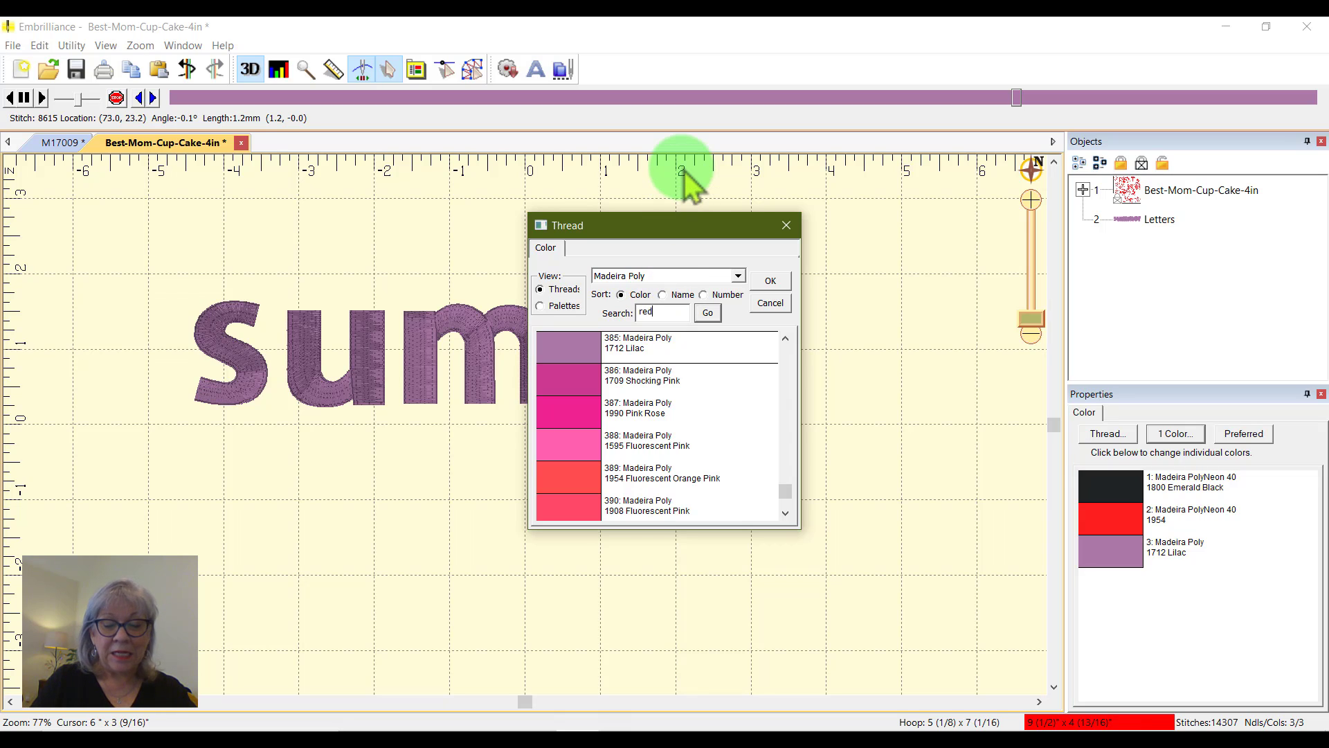
{"action": "key", "text": "Return"}
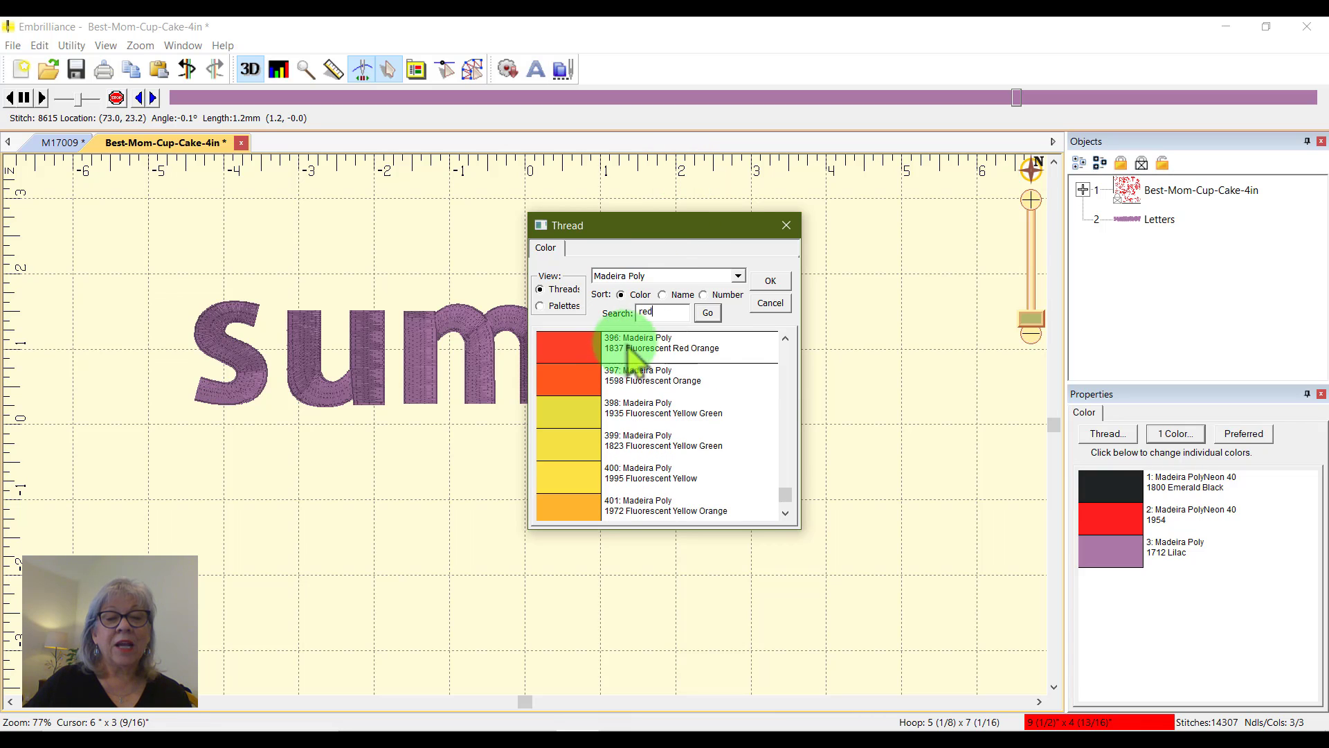
{"action": "left_click", "coordinate": [786, 340]}
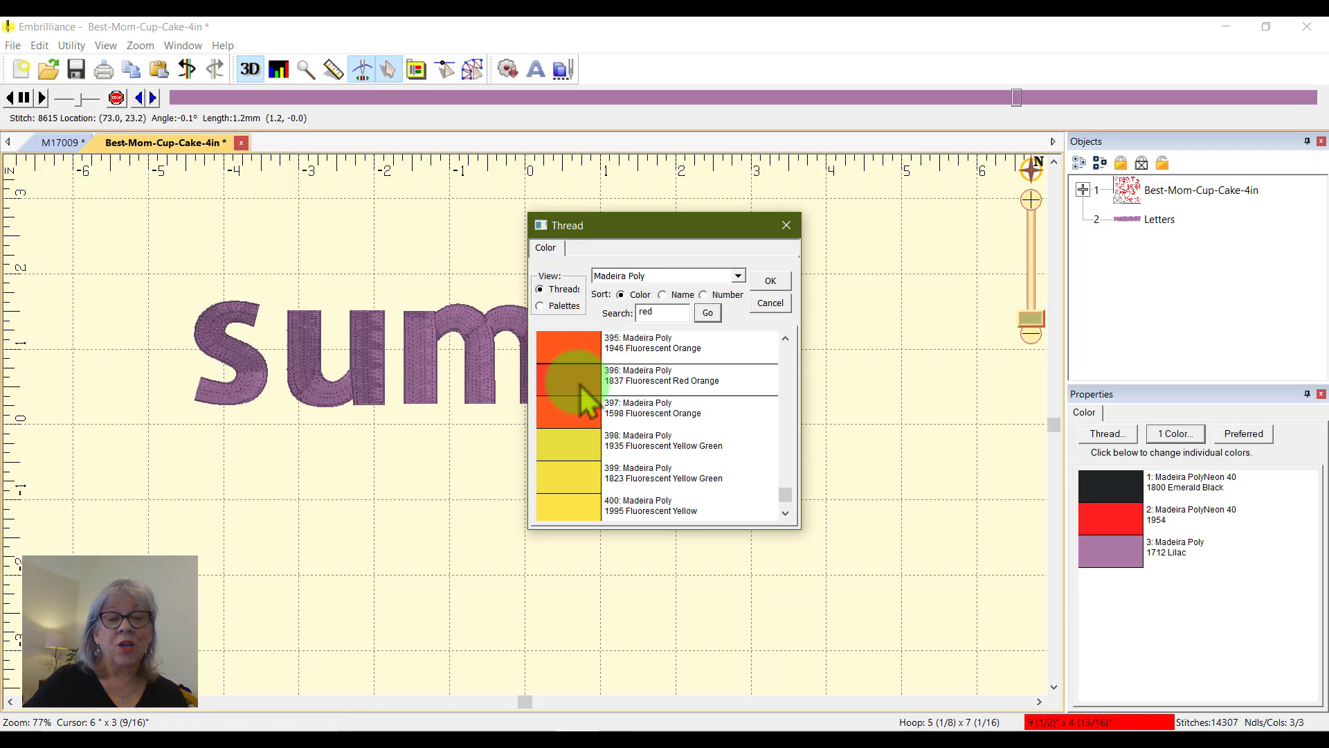
{"action": "left_click", "coordinate": [770, 280]}
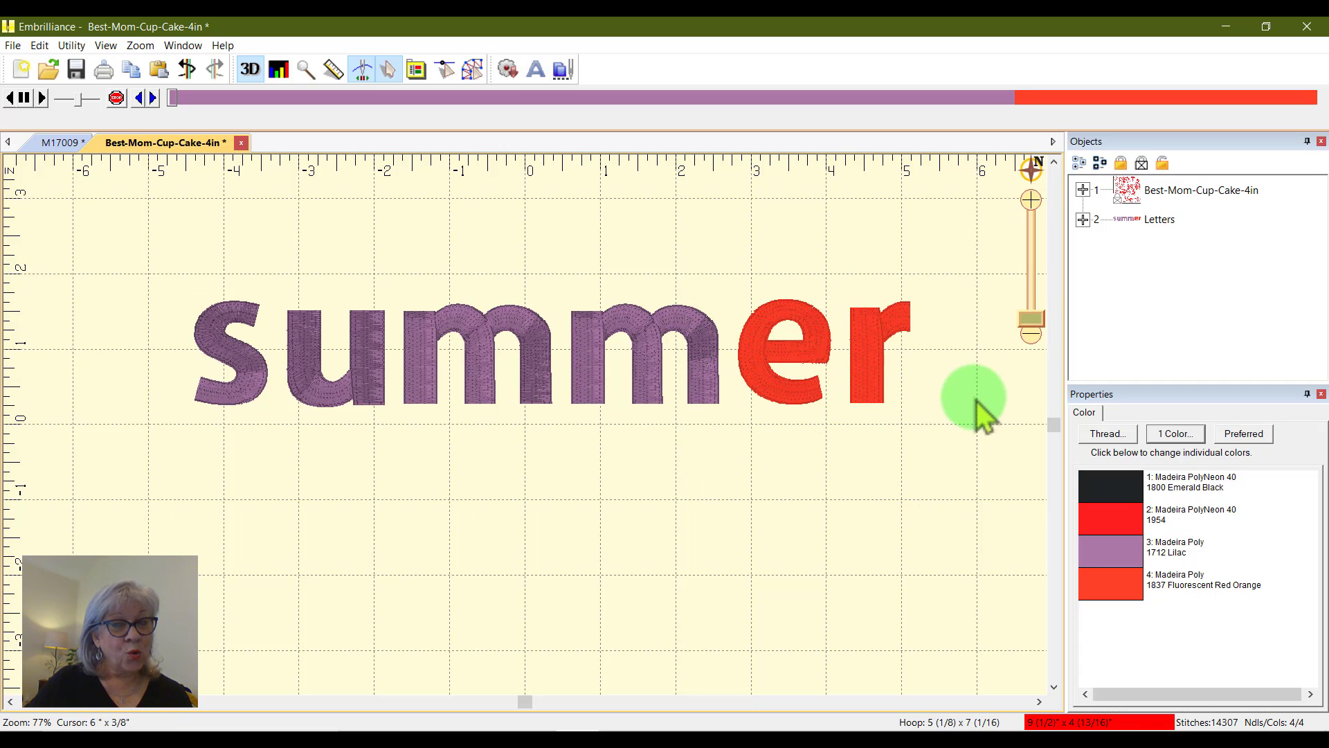
Step: Select the lettering and advance the stitch simulator to the point where the letter r begins
{"action": "left_click", "coordinate": [874, 373]}
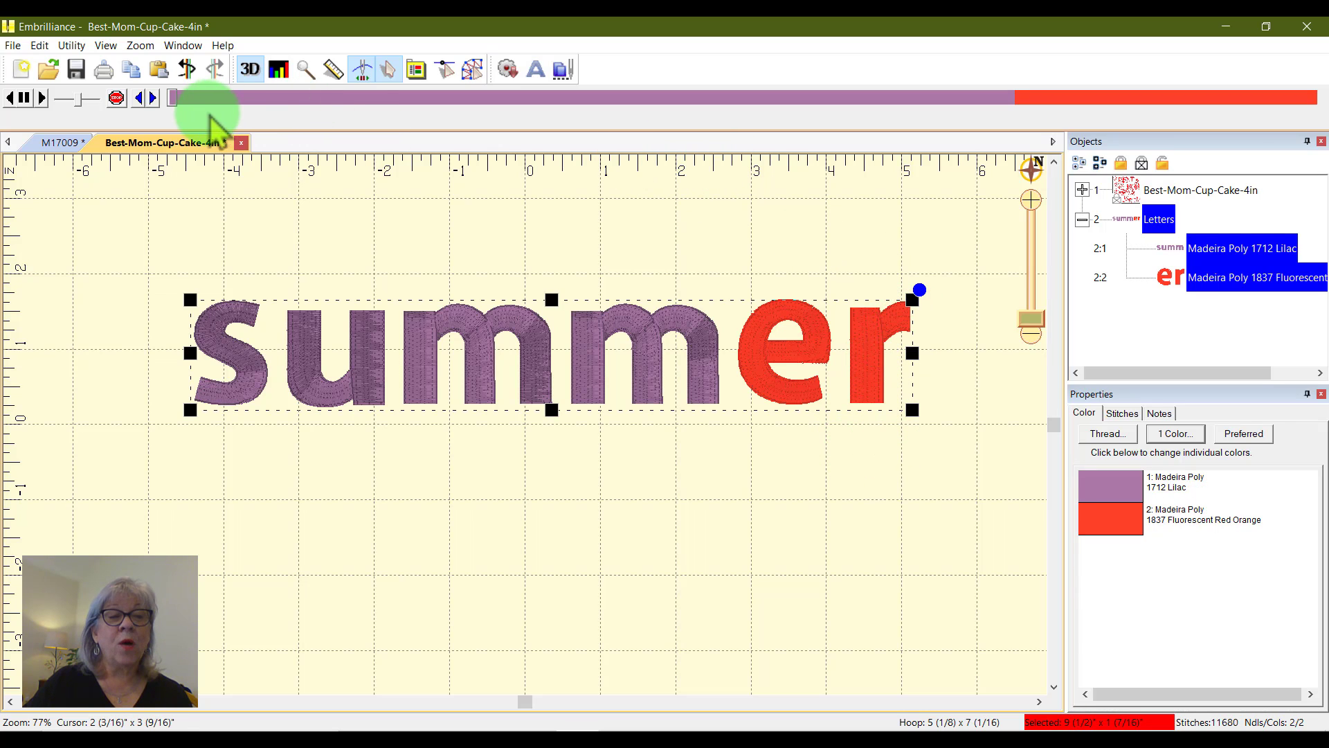
{"action": "left_click_drag", "start_coordinate": [174, 99], "coordinate": [1220, 154]}
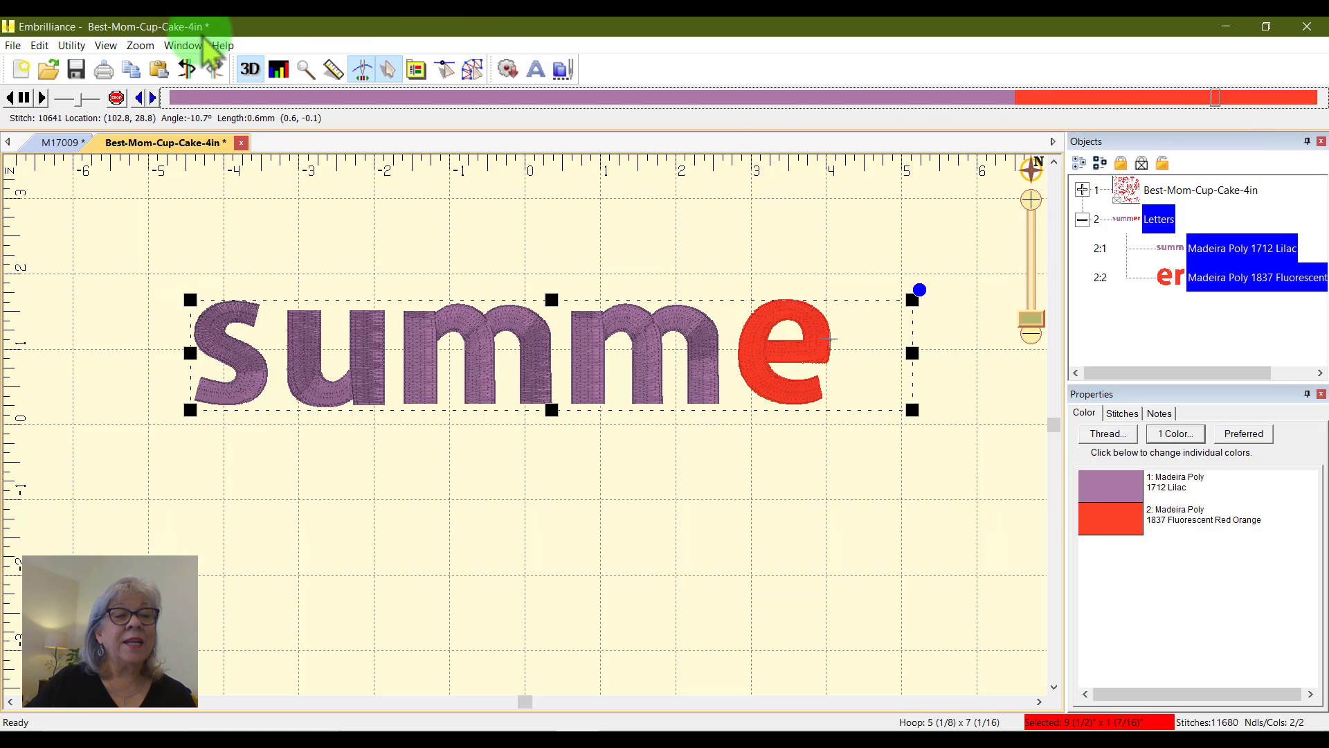
{"action": "left_click", "coordinate": [153, 97]}
{"action": "left_click", "coordinate": [156, 99]}
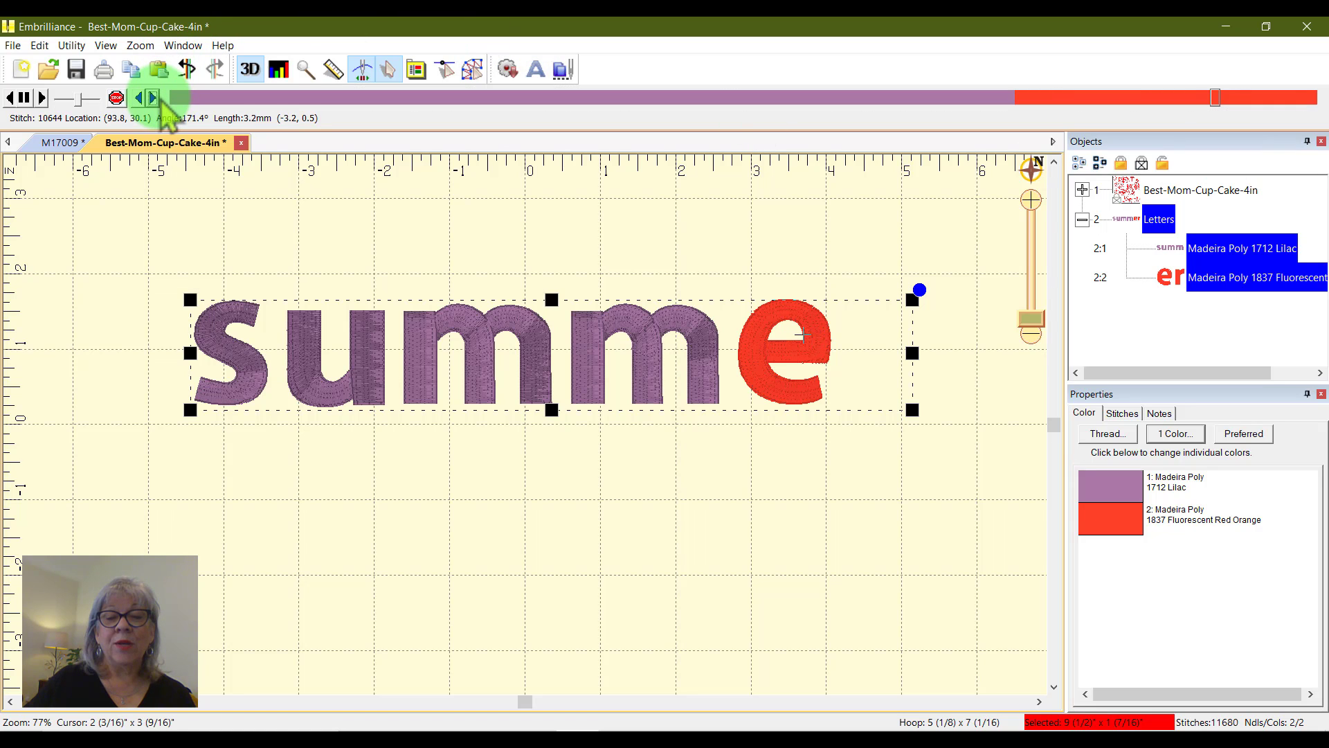
{"action": "left_click", "coordinate": [156, 99]}
{"action": "left_click", "coordinate": [156, 99]}
{"action": "left_click", "coordinate": [156, 99]}
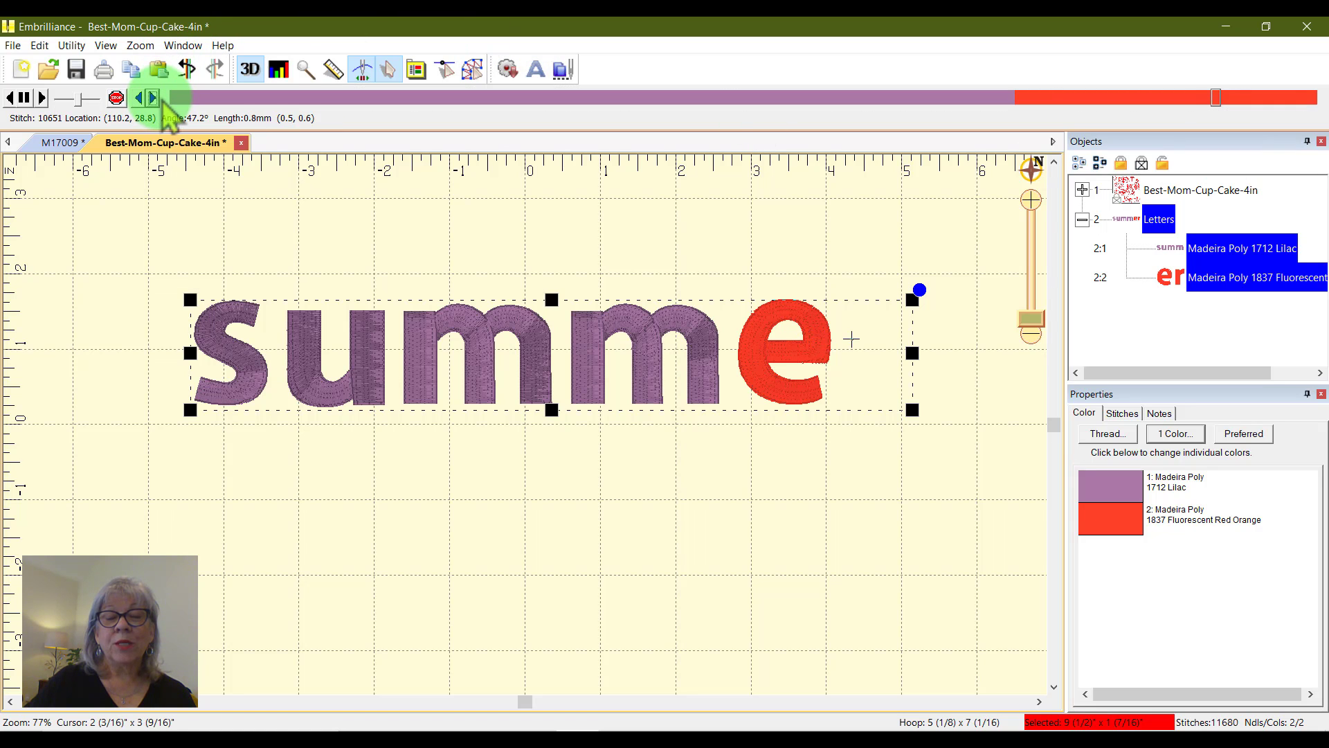
{"action": "left_click", "coordinate": [151, 99]}
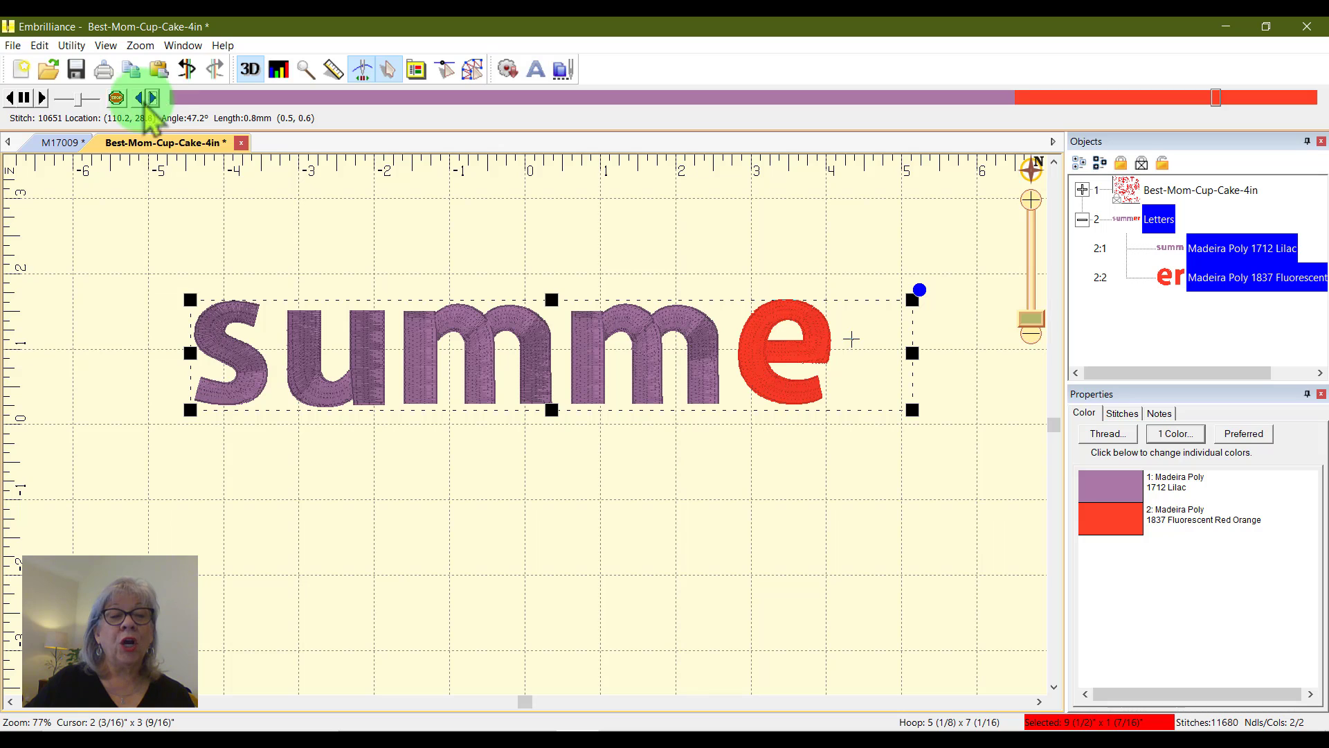
Step: Insert a color stop at the start of the letter r using Madeira Poly 1797 Calypso Blue
{"action": "left_click", "coordinate": [116, 98]}
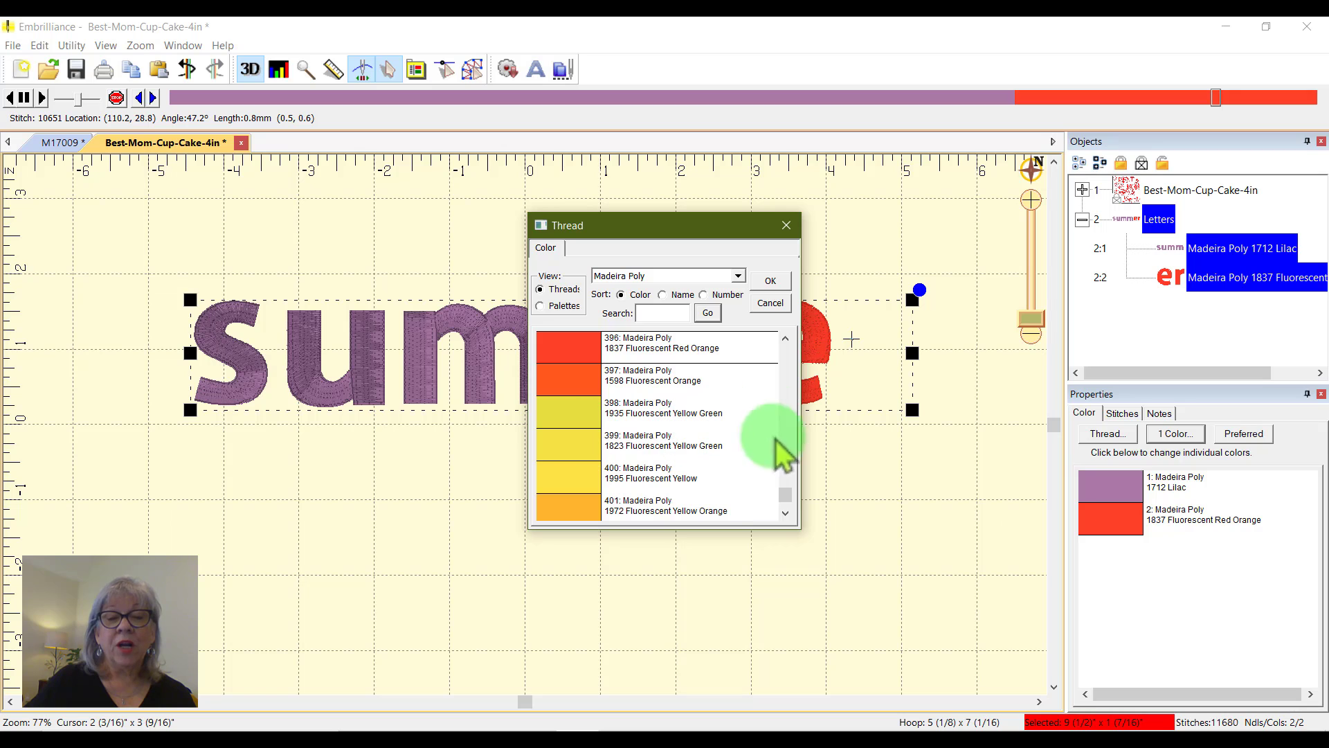
{"action": "left_click_drag", "start_coordinate": [785, 494], "coordinate": [794, 454]}
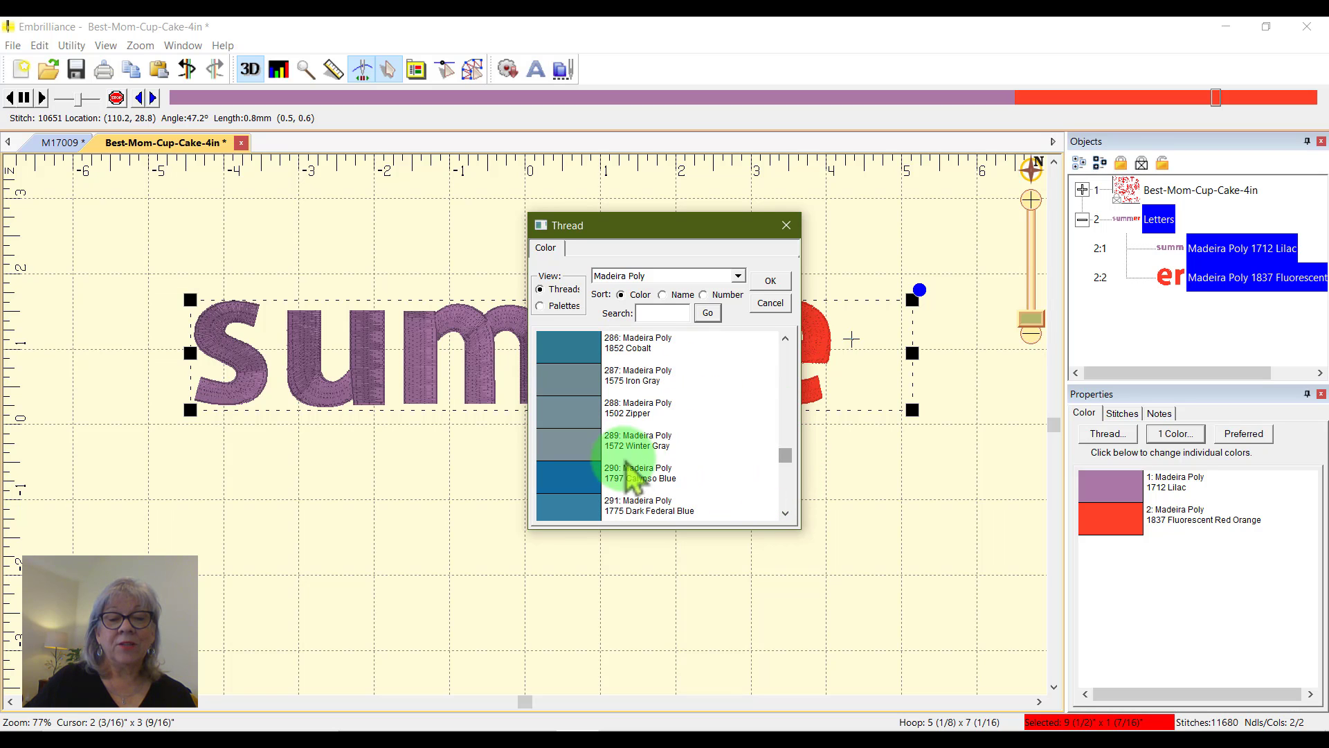
{"action": "left_click", "coordinate": [574, 477]}
{"action": "left_click", "coordinate": [772, 284]}
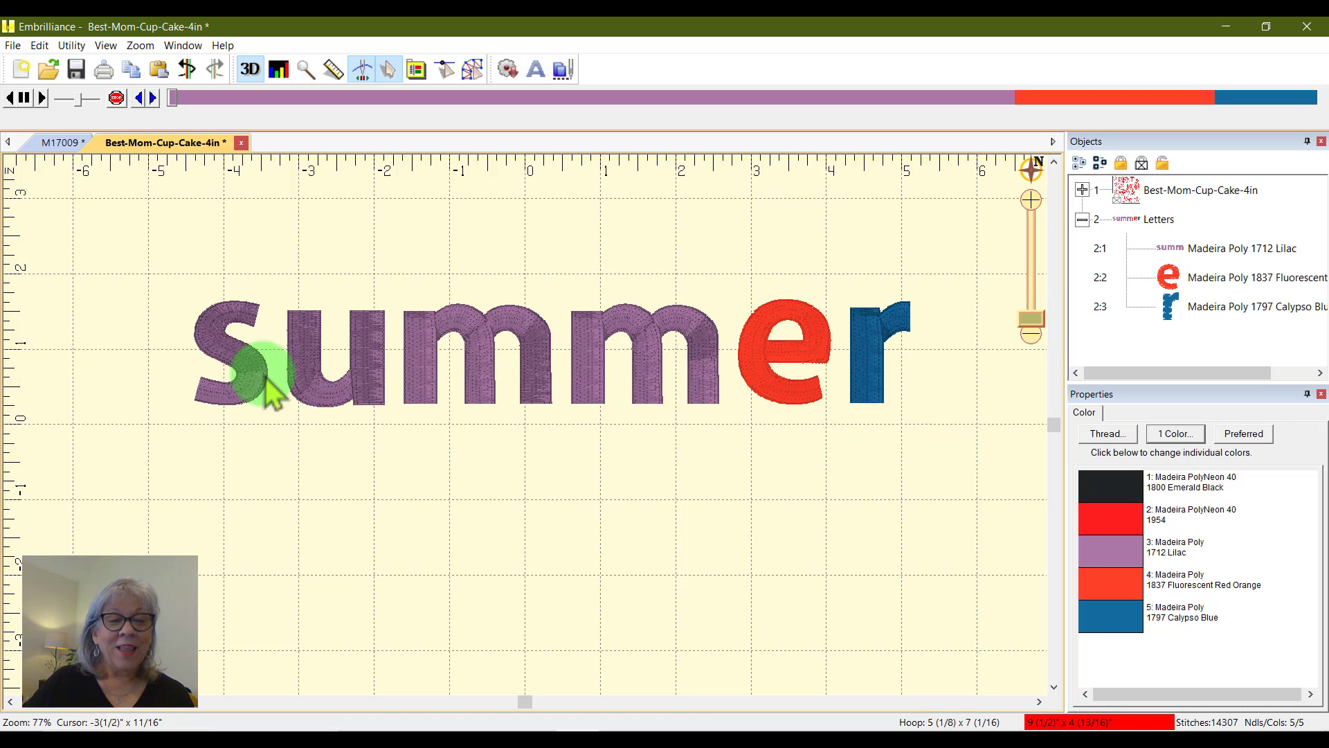
Step: Delete the entire three-color summer lettering
{"action": "left_click", "coordinate": [374, 367]}
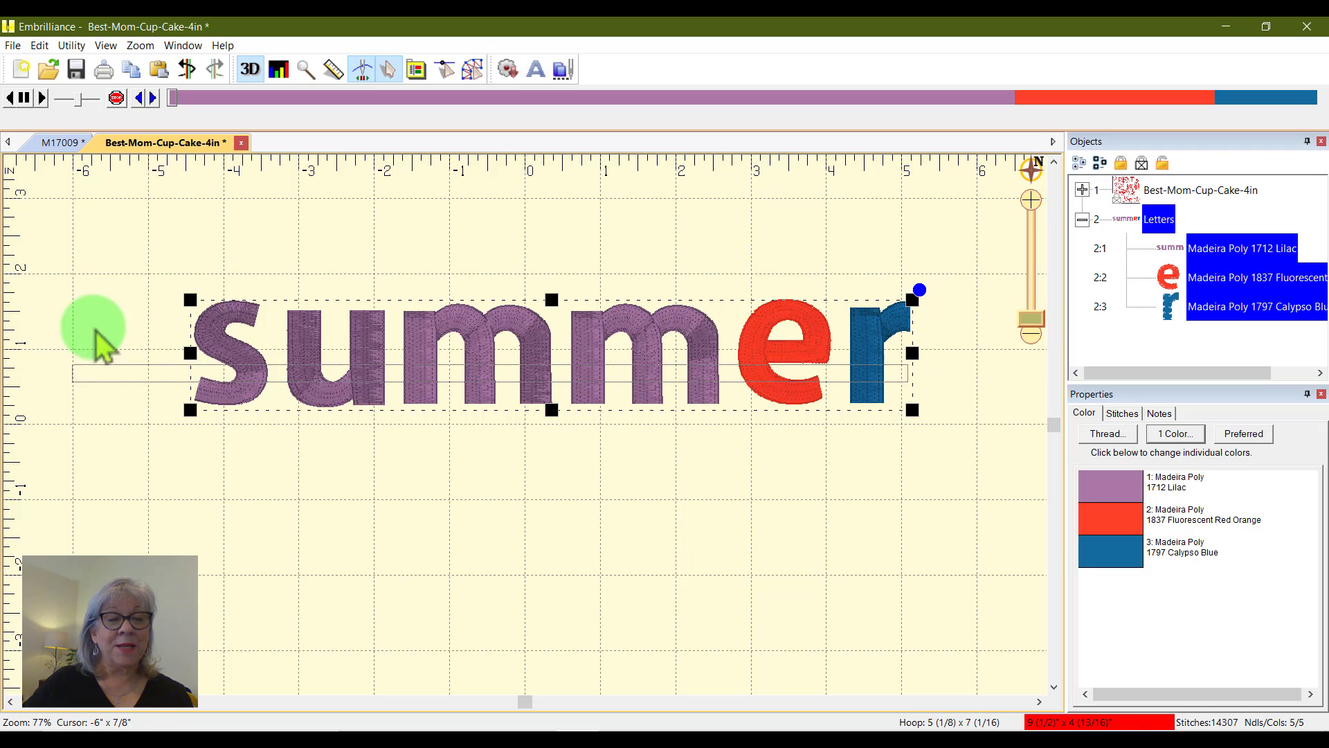
{"action": "left_click", "coordinate": [124, 261]}
{"action": "left_click_drag", "start_coordinate": [173, 271], "coordinate": [987, 464]}
{"action": "key", "text": "Delete"}
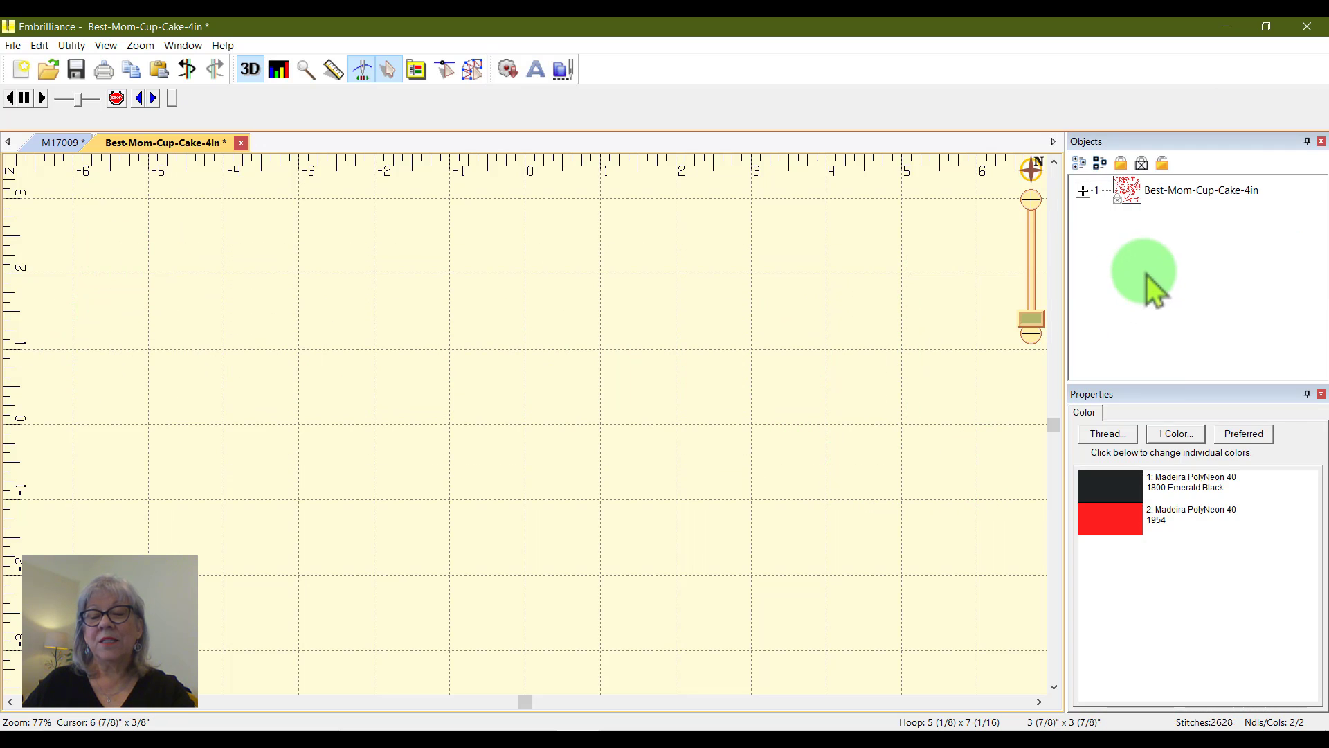
Step: Create new lettering reading summer, enlarged to about 8 13/16 by 1 5/16 inches and placed near the center just above the horizontal axis
{"action": "left_click", "coordinate": [543, 72]}
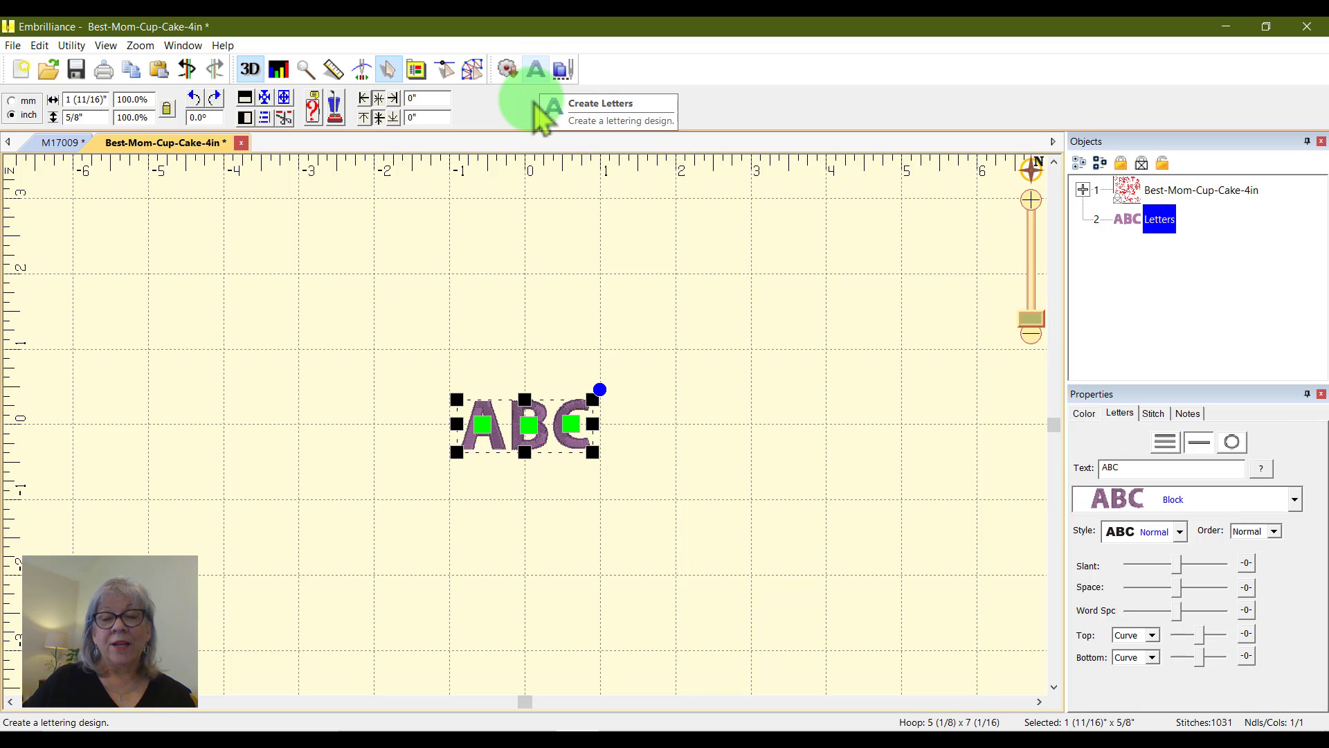
{"action": "left_click_drag", "start_coordinate": [1127, 469], "coordinate": [1088, 477]}
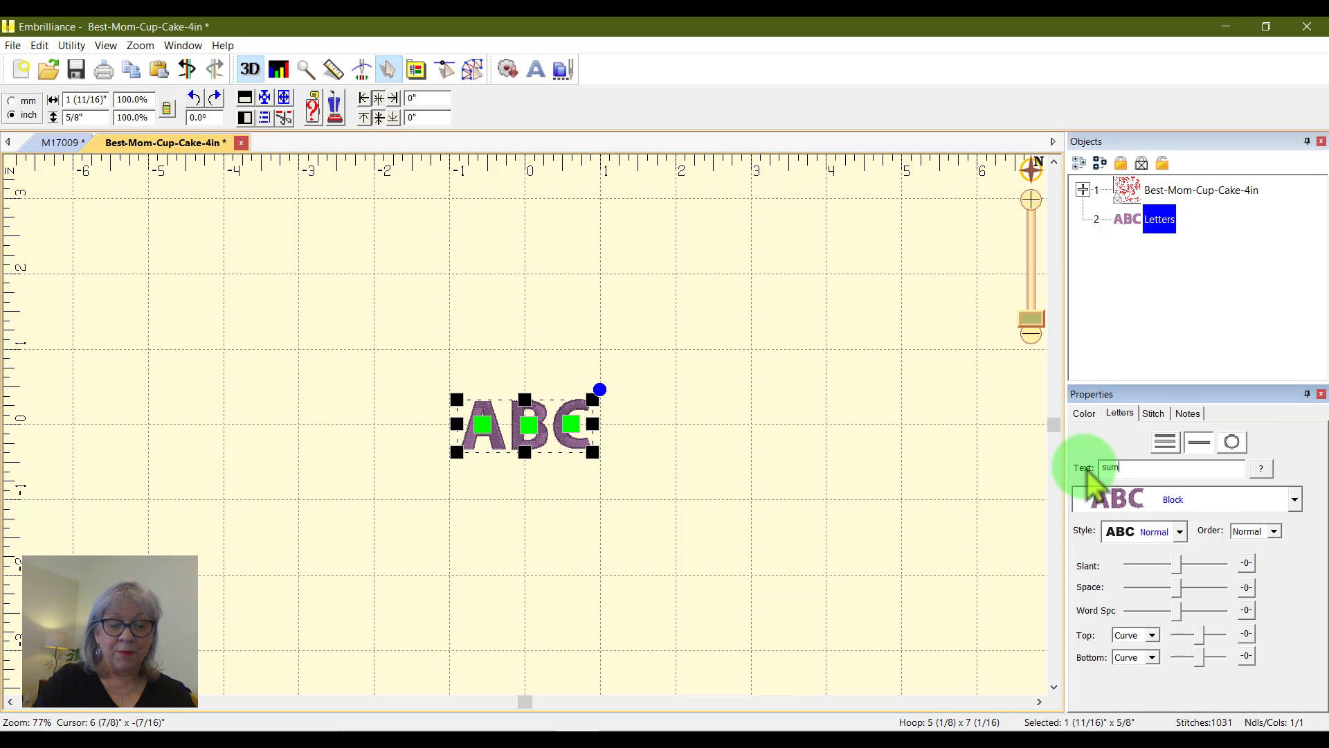
{"action": "key", "text": "Return"}
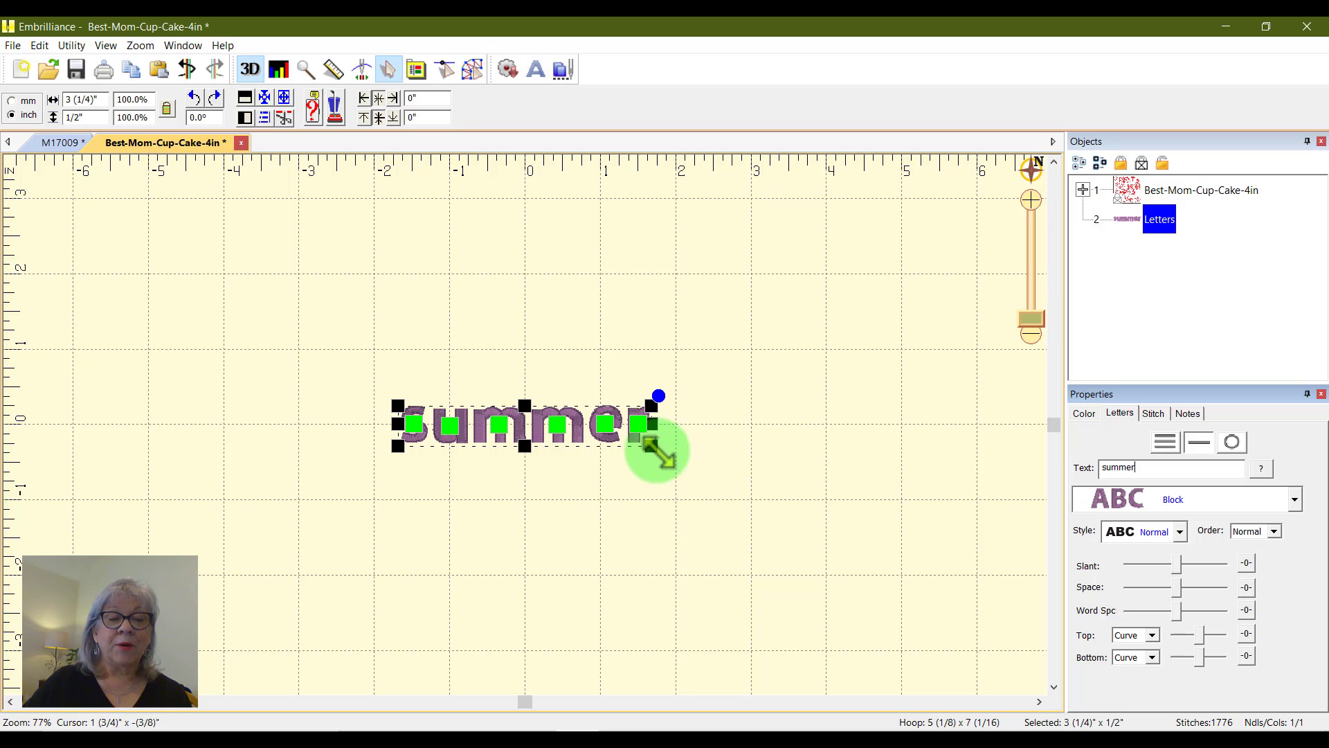
{"action": "left_click_drag", "start_coordinate": [654, 448], "coordinate": [1073, 682]}
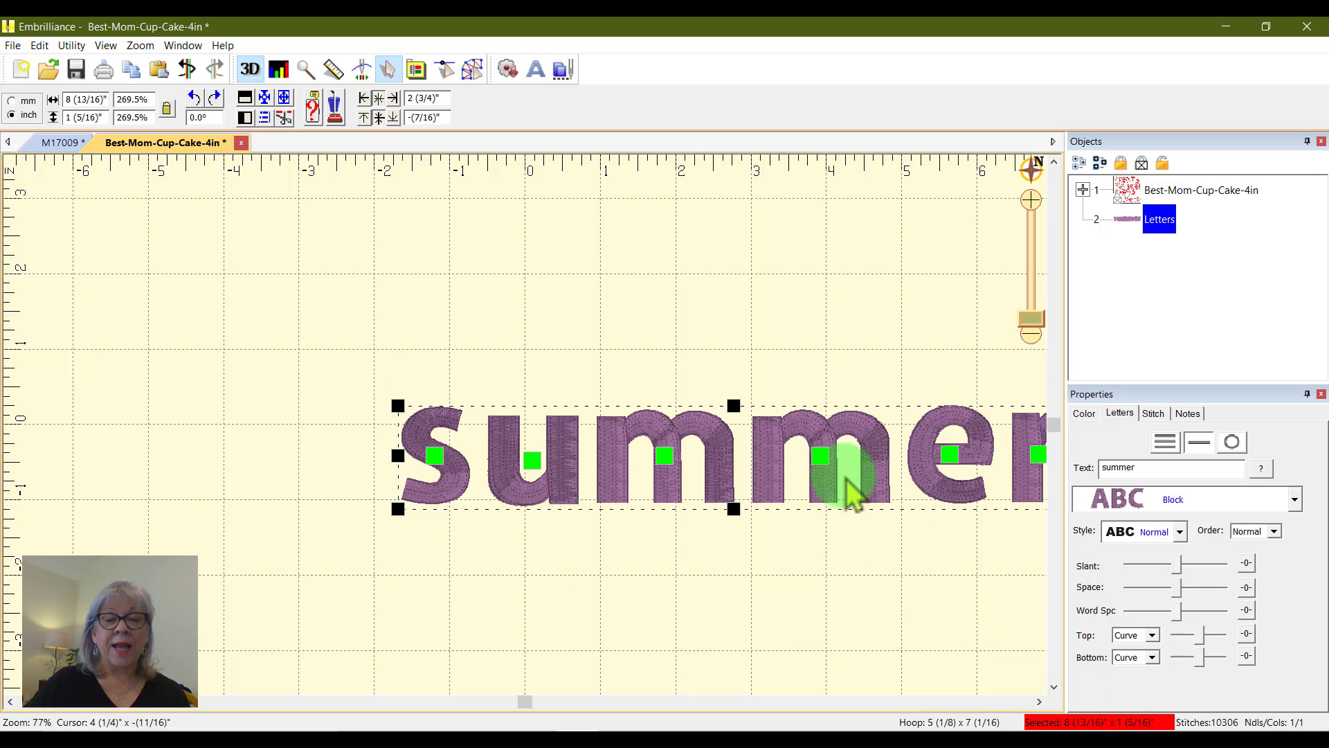
{"action": "left_click_drag", "start_coordinate": [839, 459], "coordinate": [640, 355]}
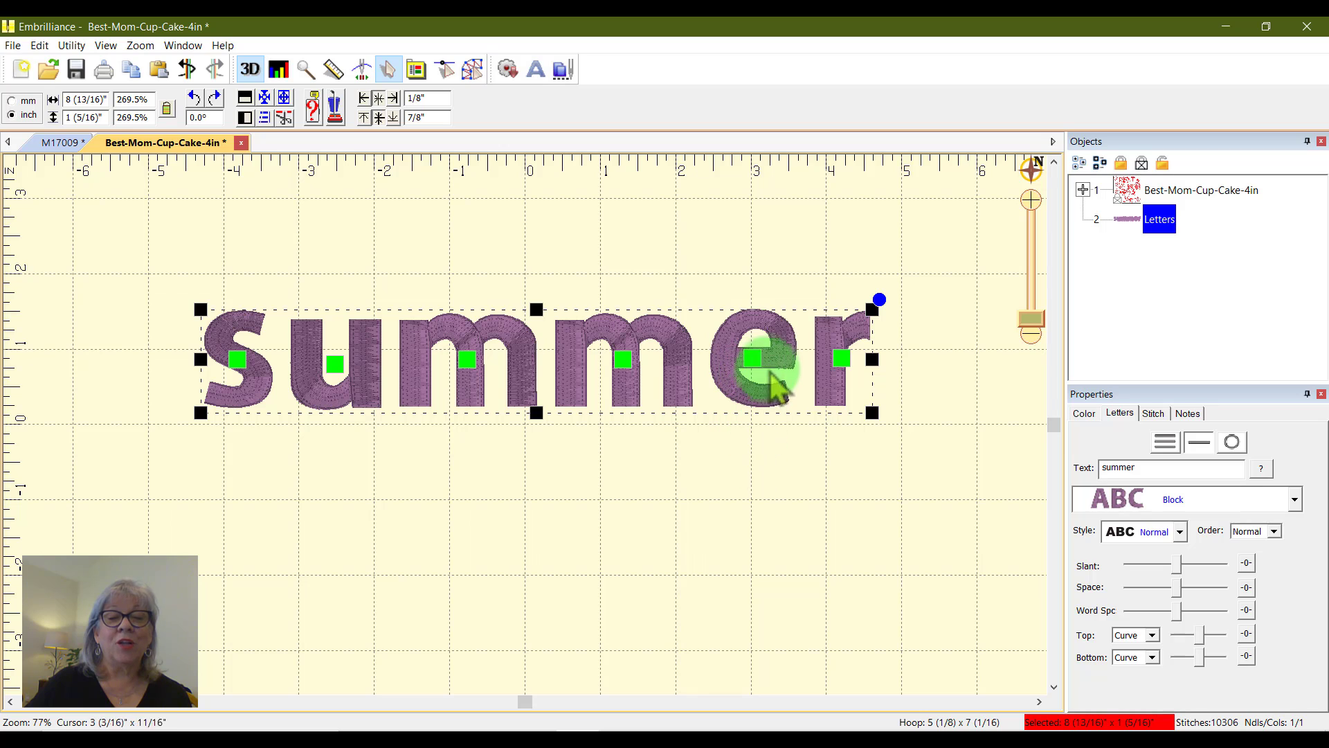
Step: Recolor only the letter e of the summer lettering with Madeira Poly 1954 Fluorescent Orange Pink
{"action": "left_click", "coordinate": [754, 359]}
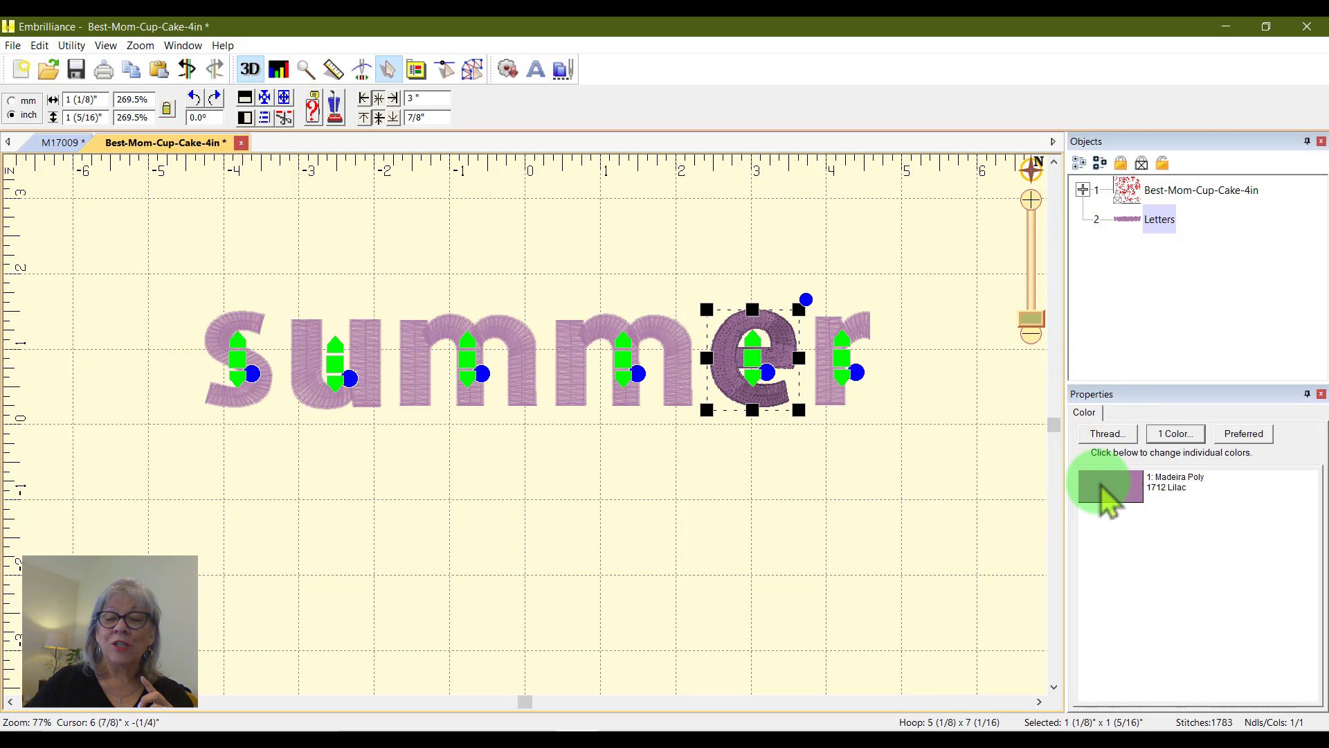
{"action": "left_click", "coordinate": [1125, 511]}
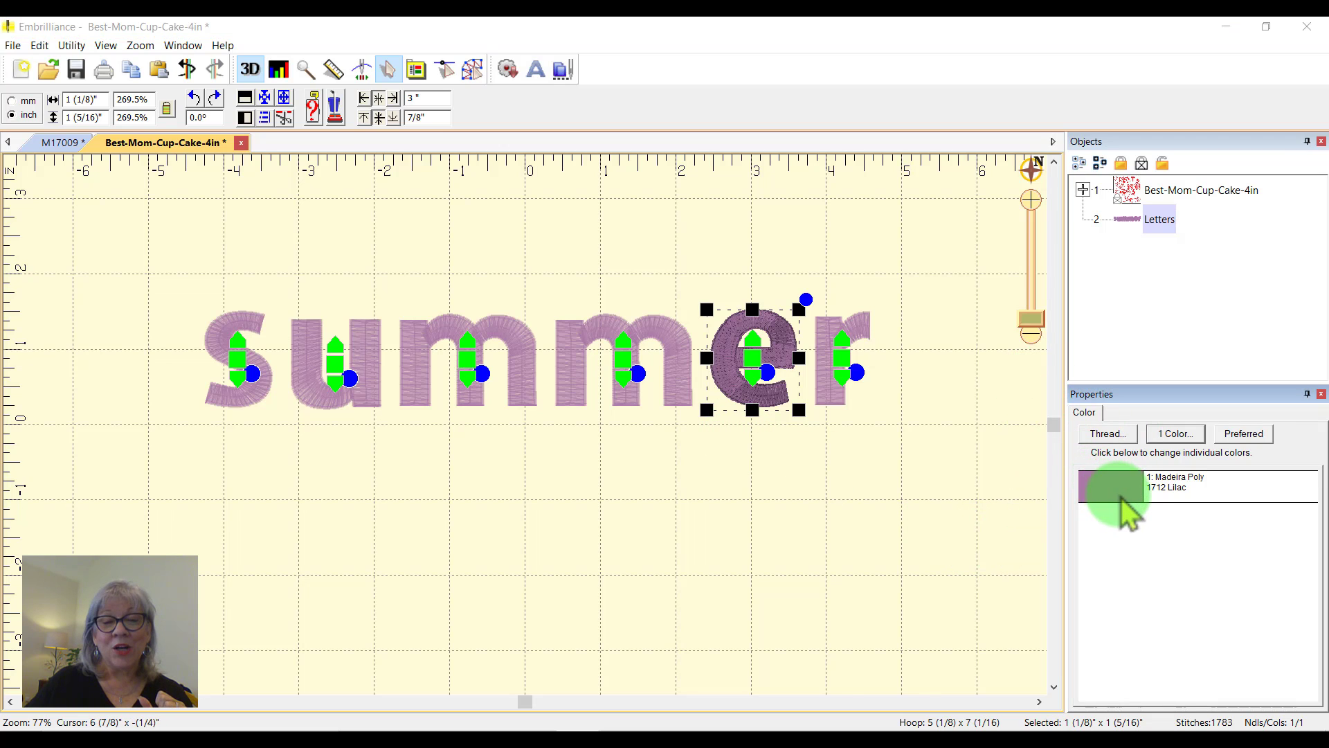
{"action": "left_click", "coordinate": [585, 488]}
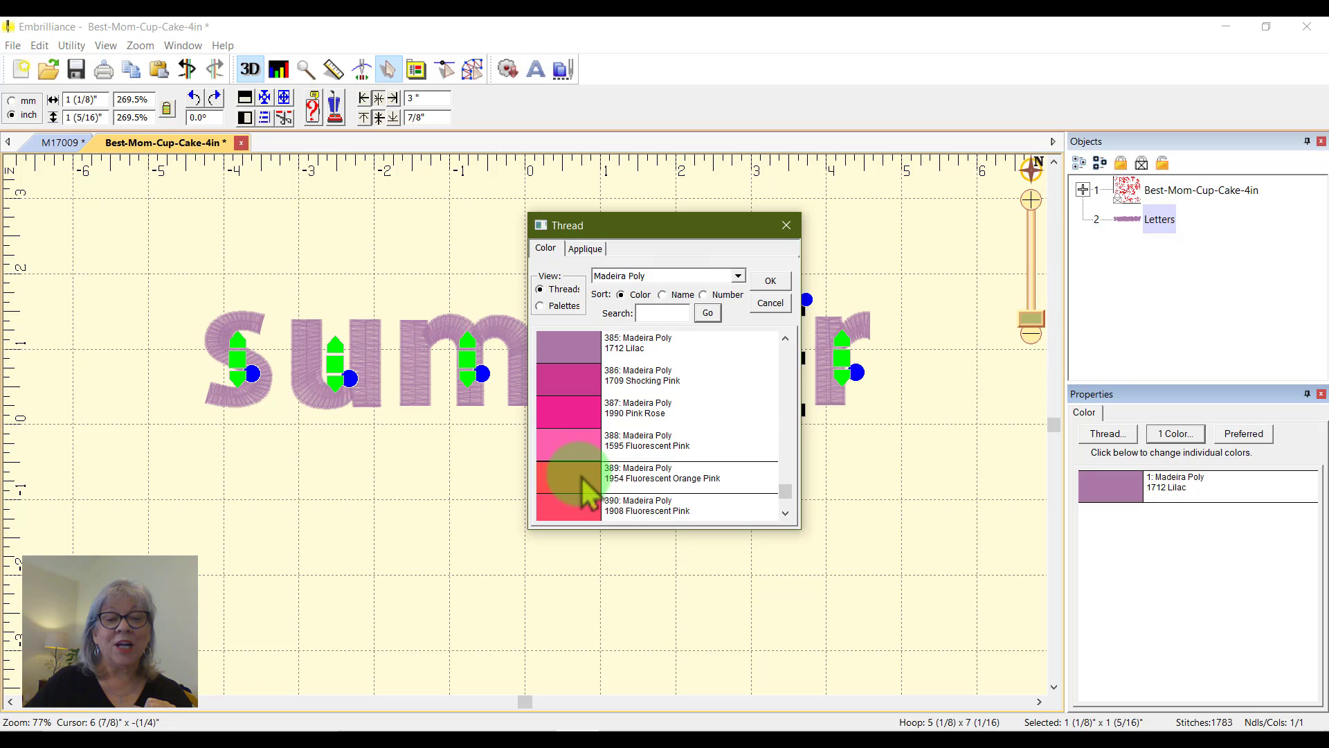
{"action": "left_click", "coordinate": [771, 281]}
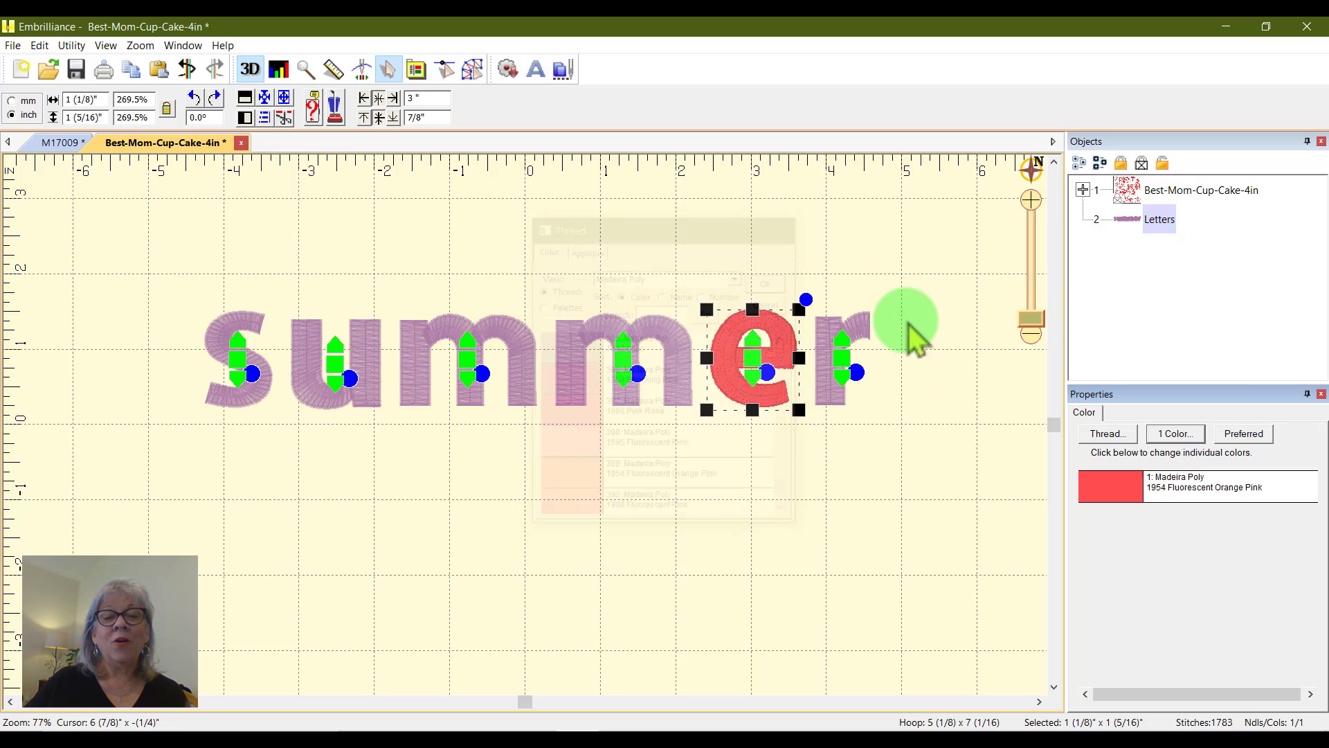
{"action": "left_click", "coordinate": [807, 519]}
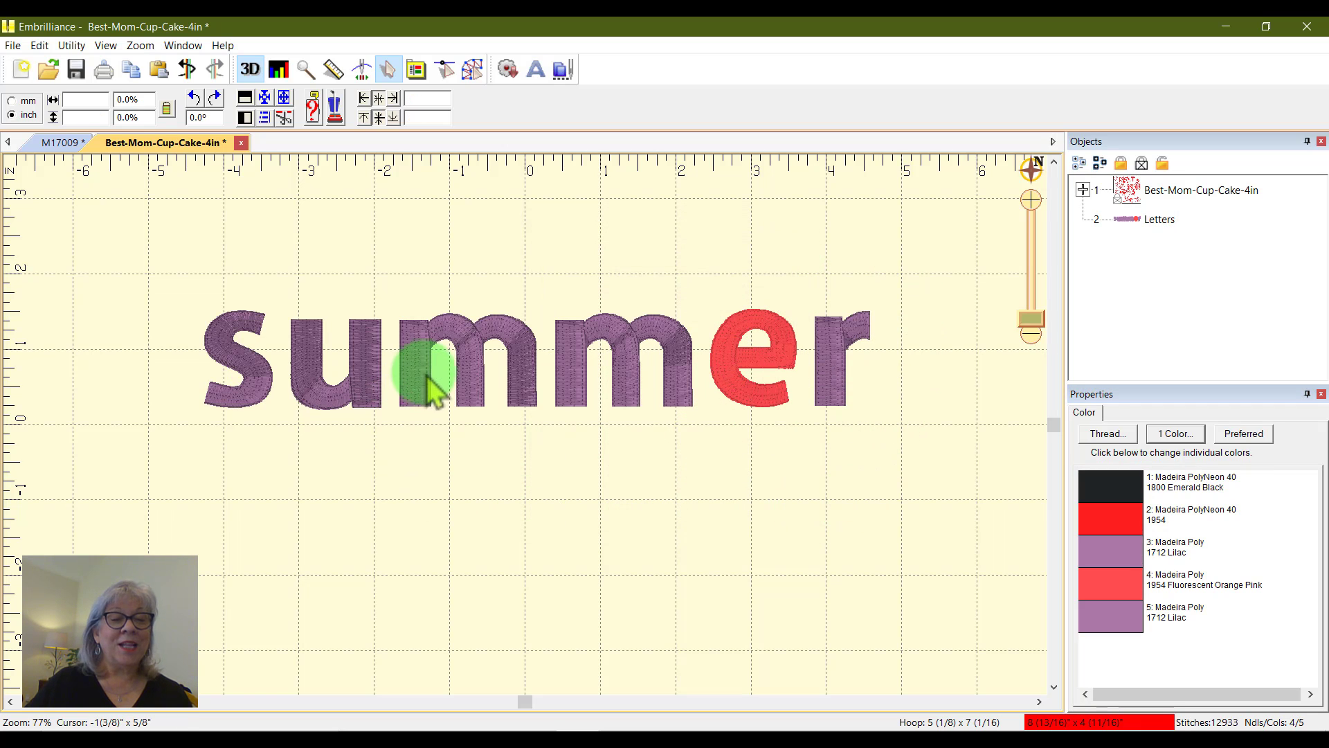
Step: Recolor only the letter u of the summer lettering with Madeira Poly 1829 Blue Bird
{"action": "left_click", "coordinate": [377, 391]}
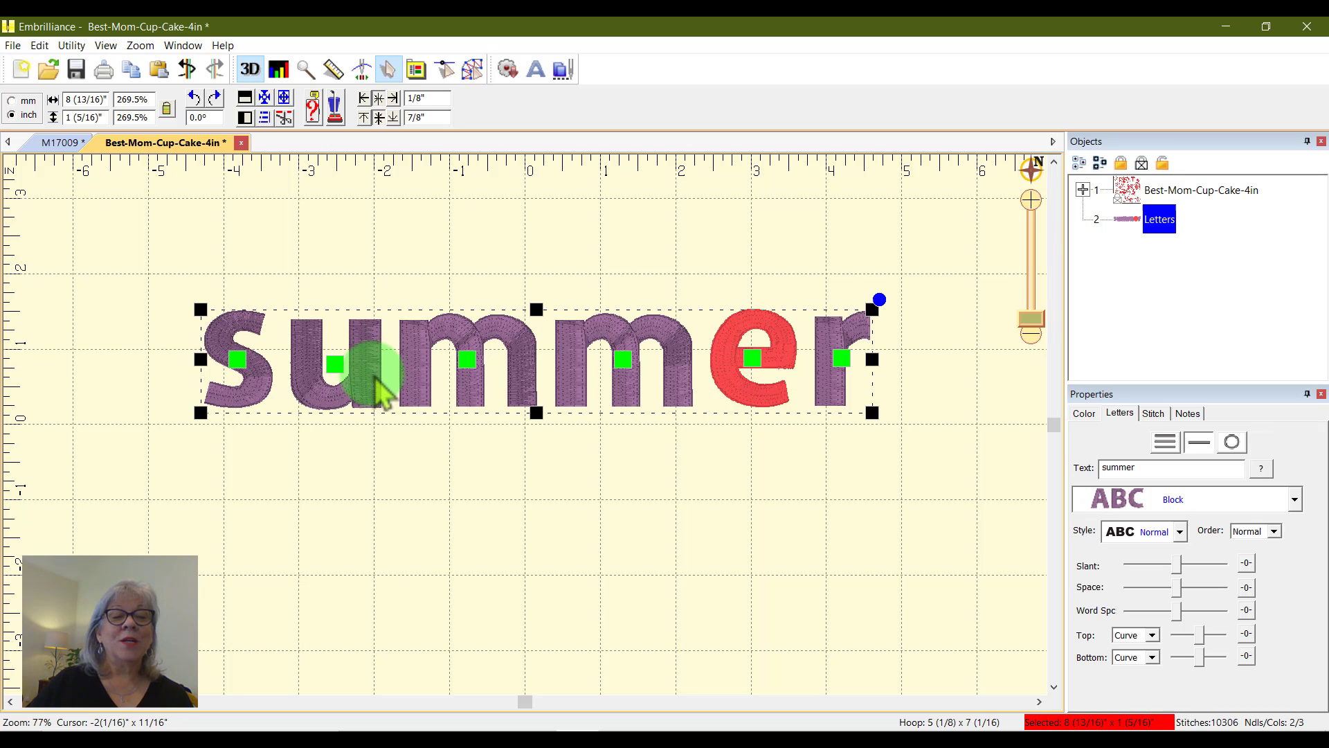
{"action": "left_click", "coordinate": [335, 362]}
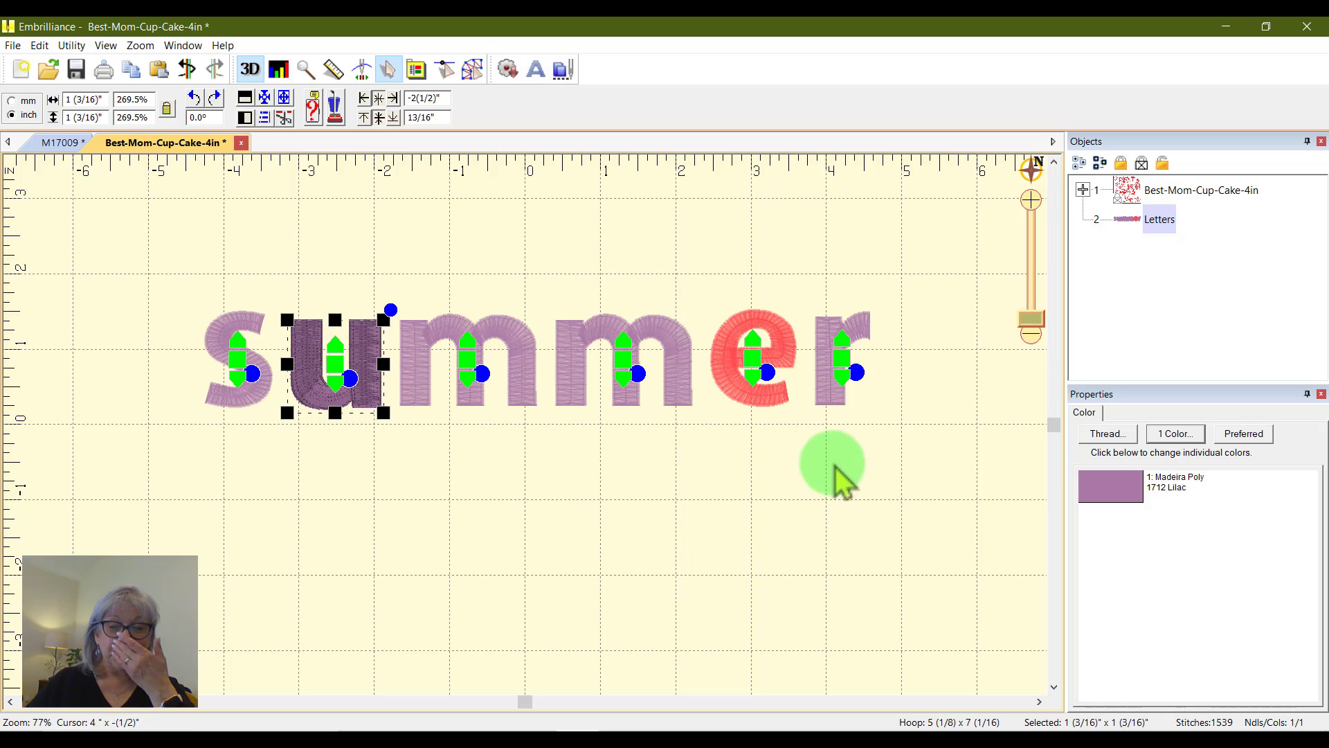
{"action": "left_click", "coordinate": [1117, 500]}
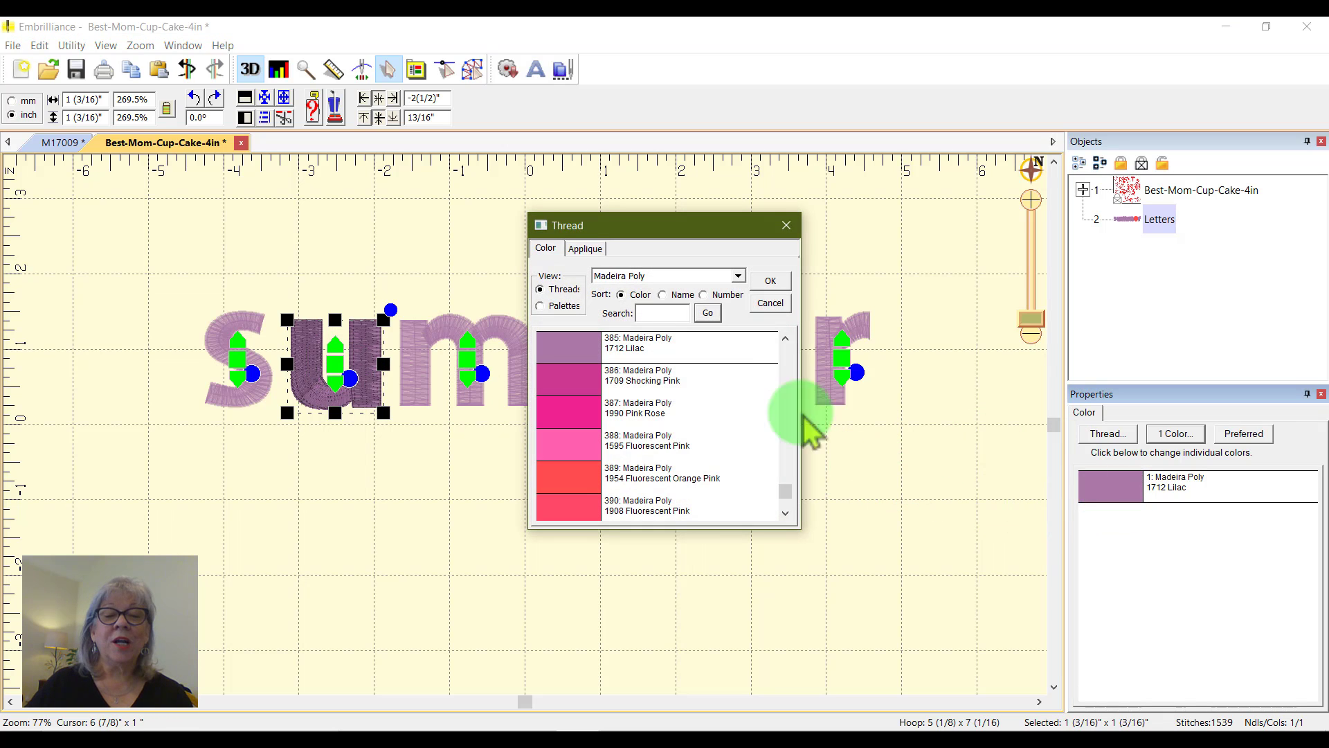
{"action": "left_click_drag", "start_coordinate": [794, 496], "coordinate": [786, 458]}
{"action": "left_click", "coordinate": [577, 455]}
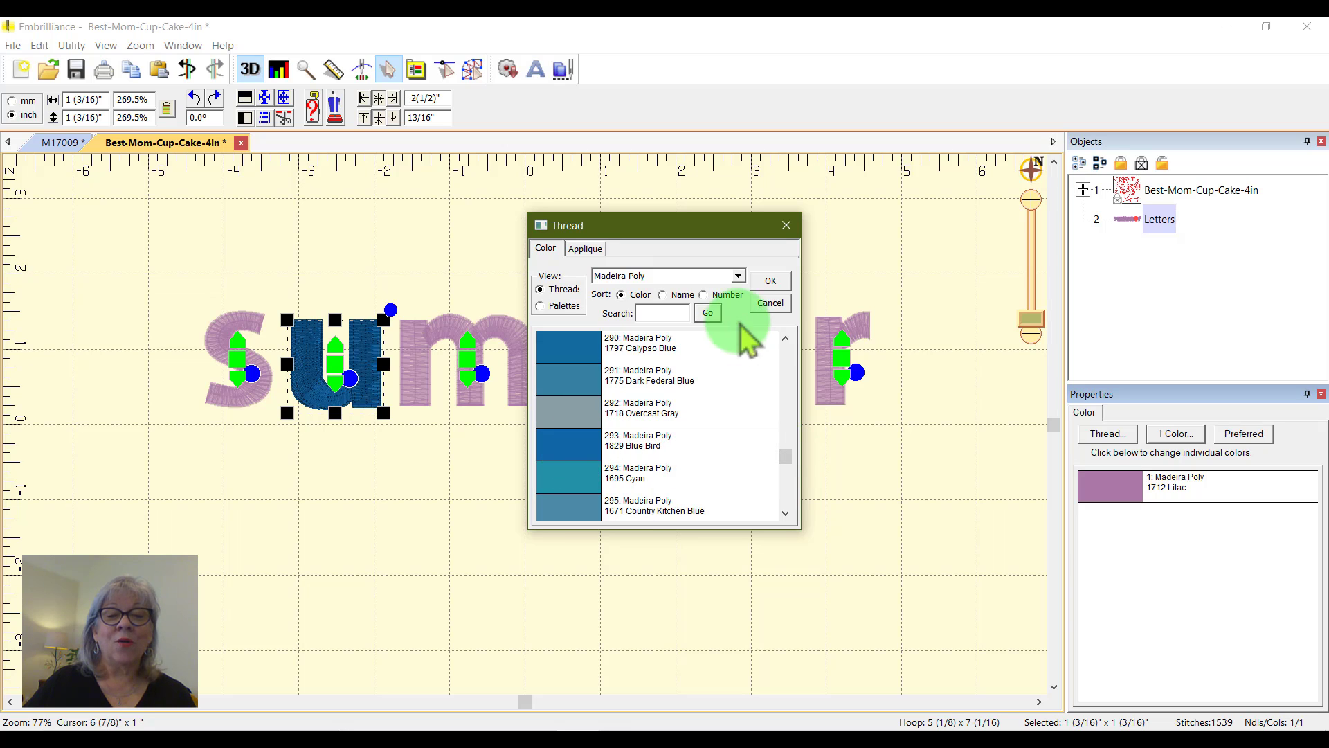
{"action": "left_click", "coordinate": [768, 281]}
{"action": "left_click", "coordinate": [789, 488]}
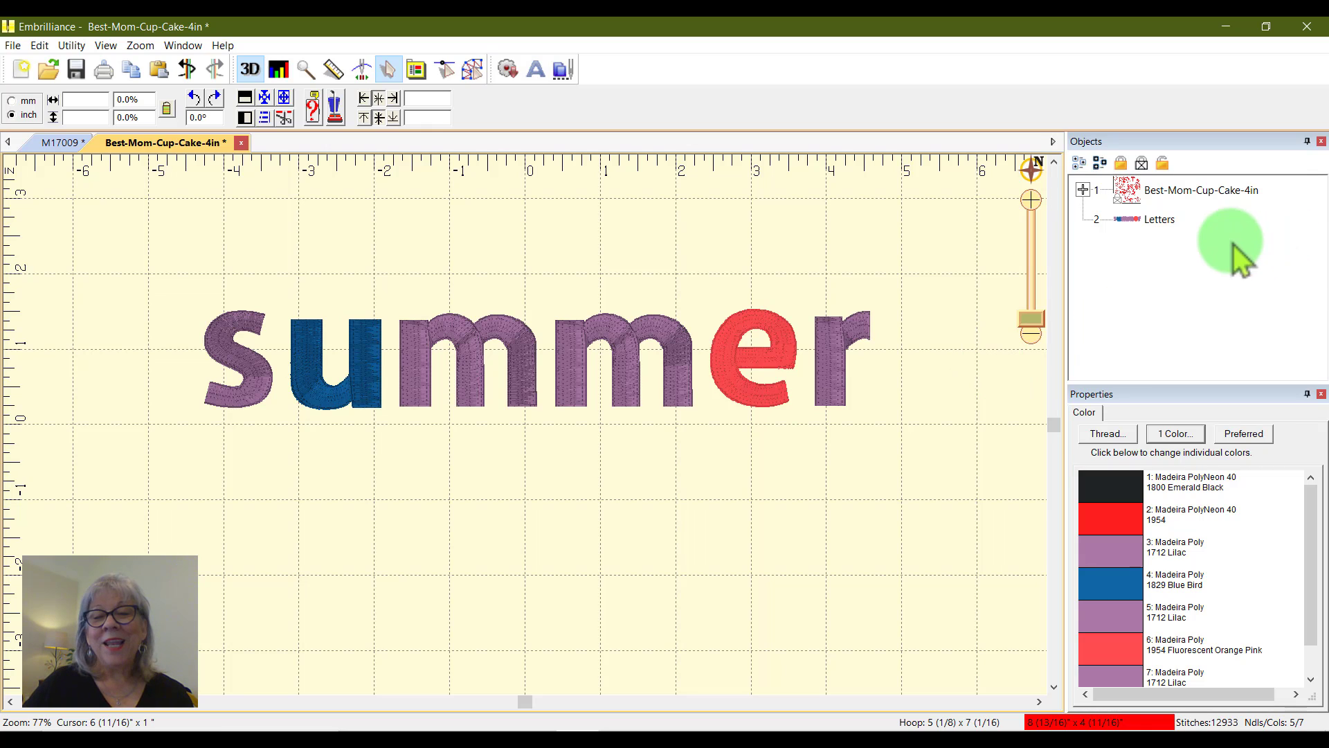
Step: Delete the summer lettering and bring the hidden Best-Mom-Cup-Cake-4in design back into view on the page
{"action": "left_click", "coordinate": [1155, 221]}
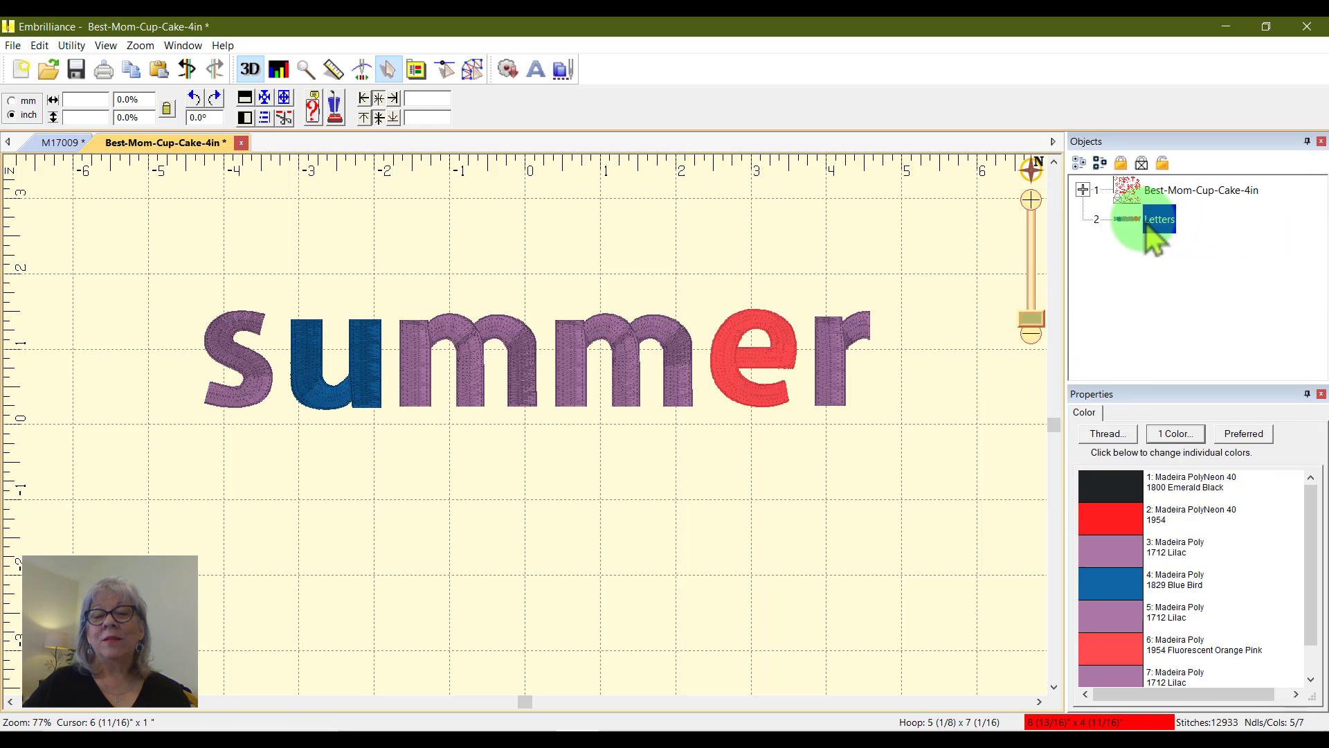
{"action": "key", "text": "Delete"}
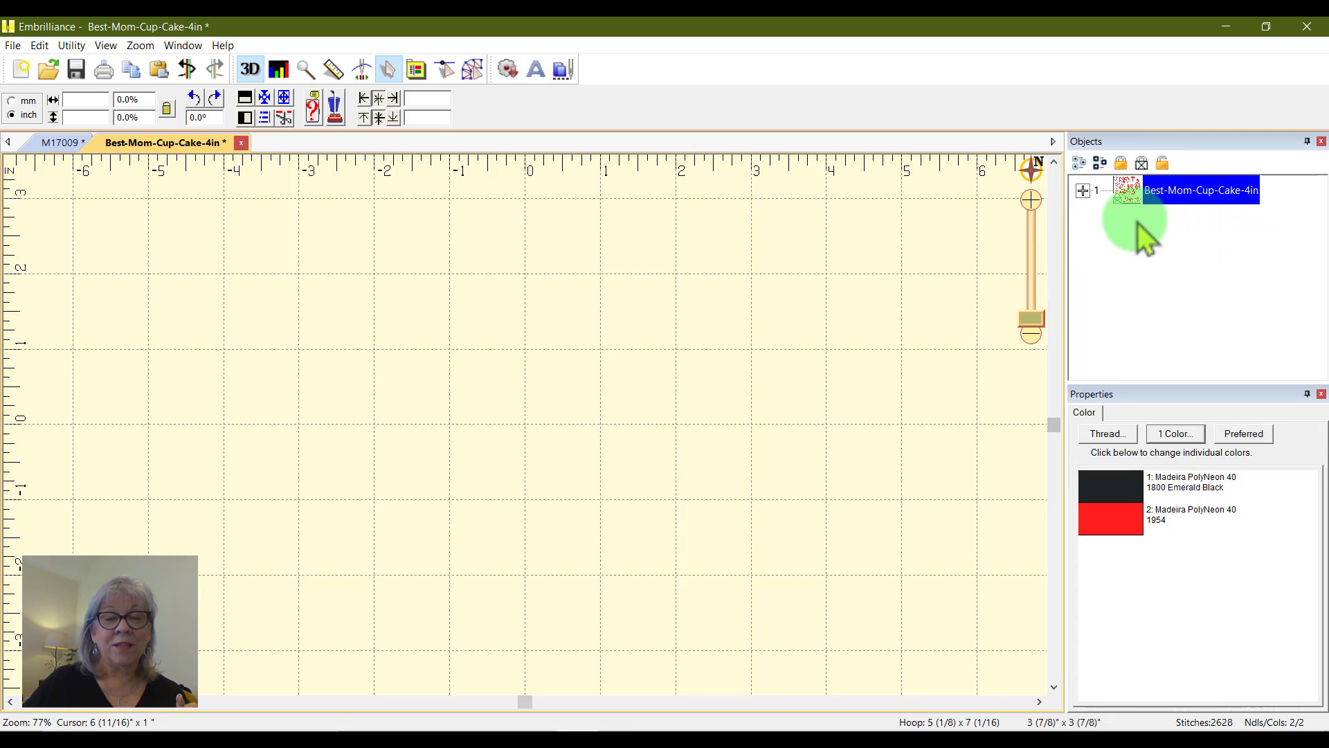
{"action": "left_click", "coordinate": [1169, 168]}
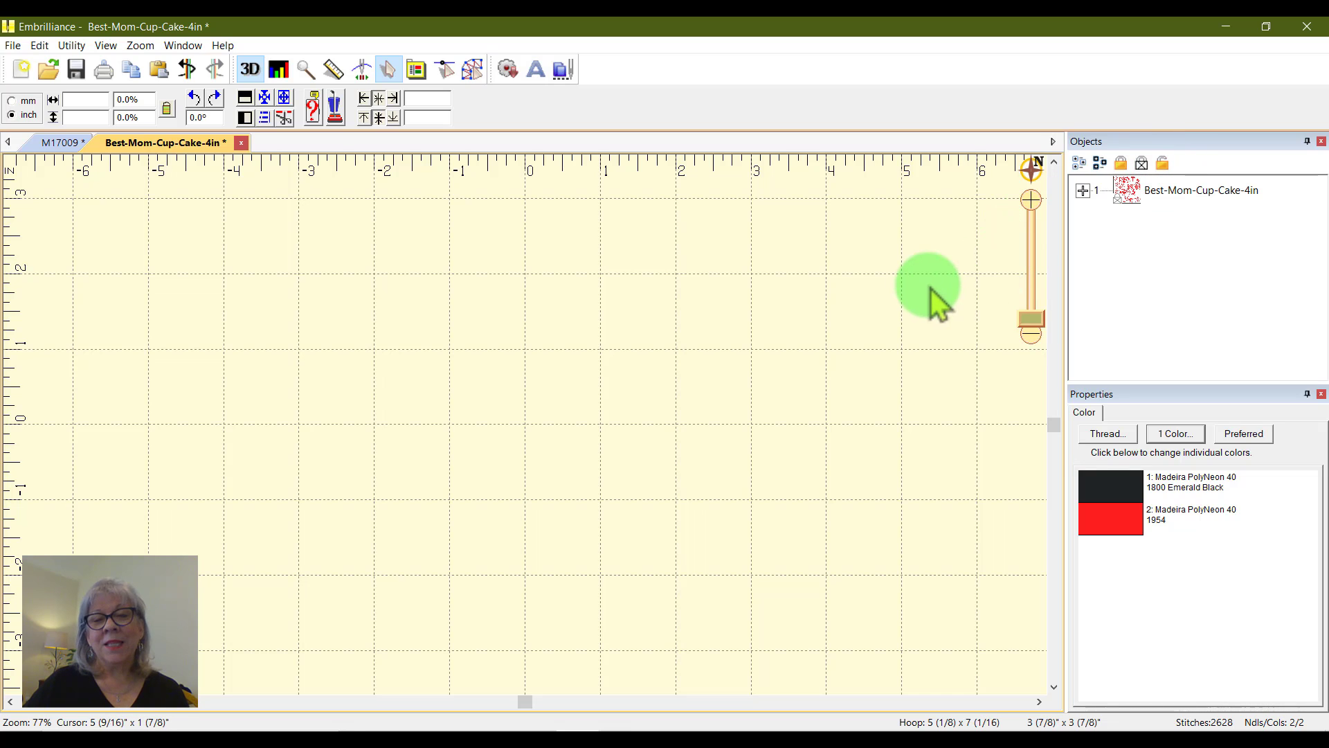
{"action": "left_click", "coordinate": [1163, 194]}
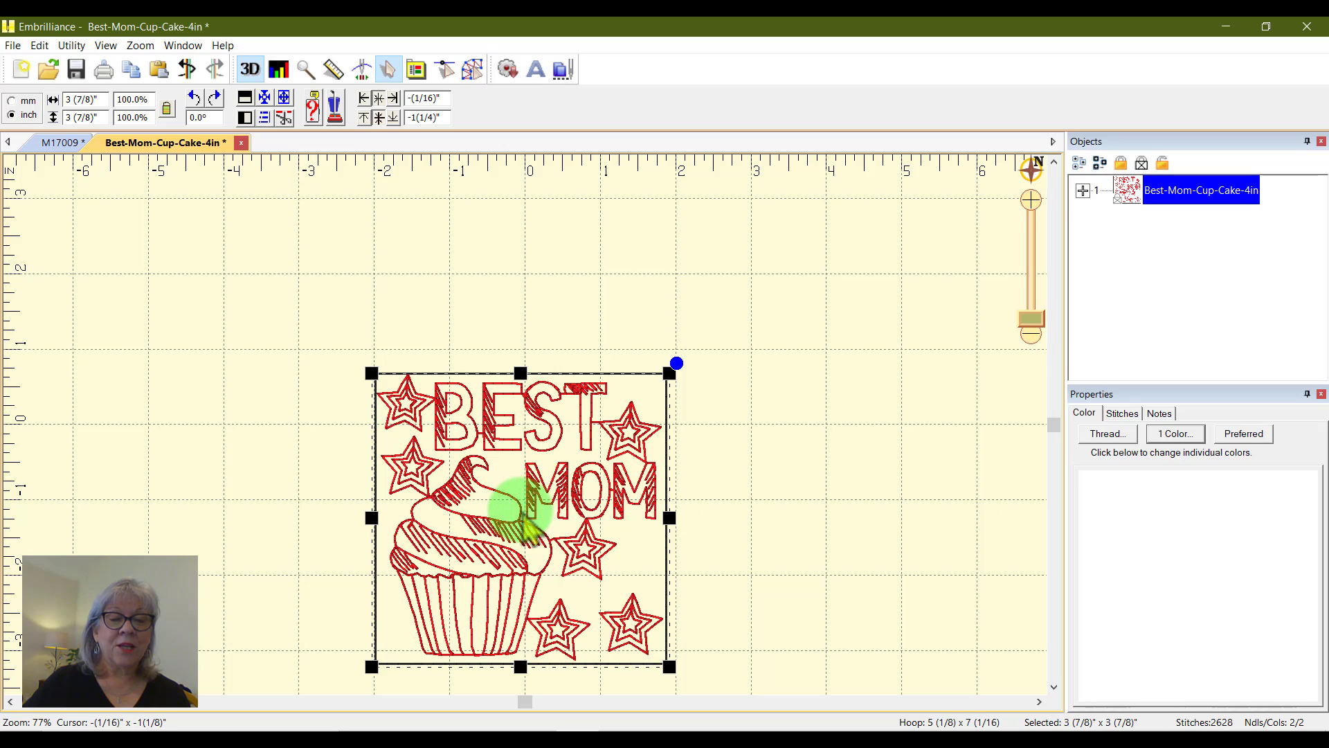
{"action": "key", "text": "ctrl+z"}
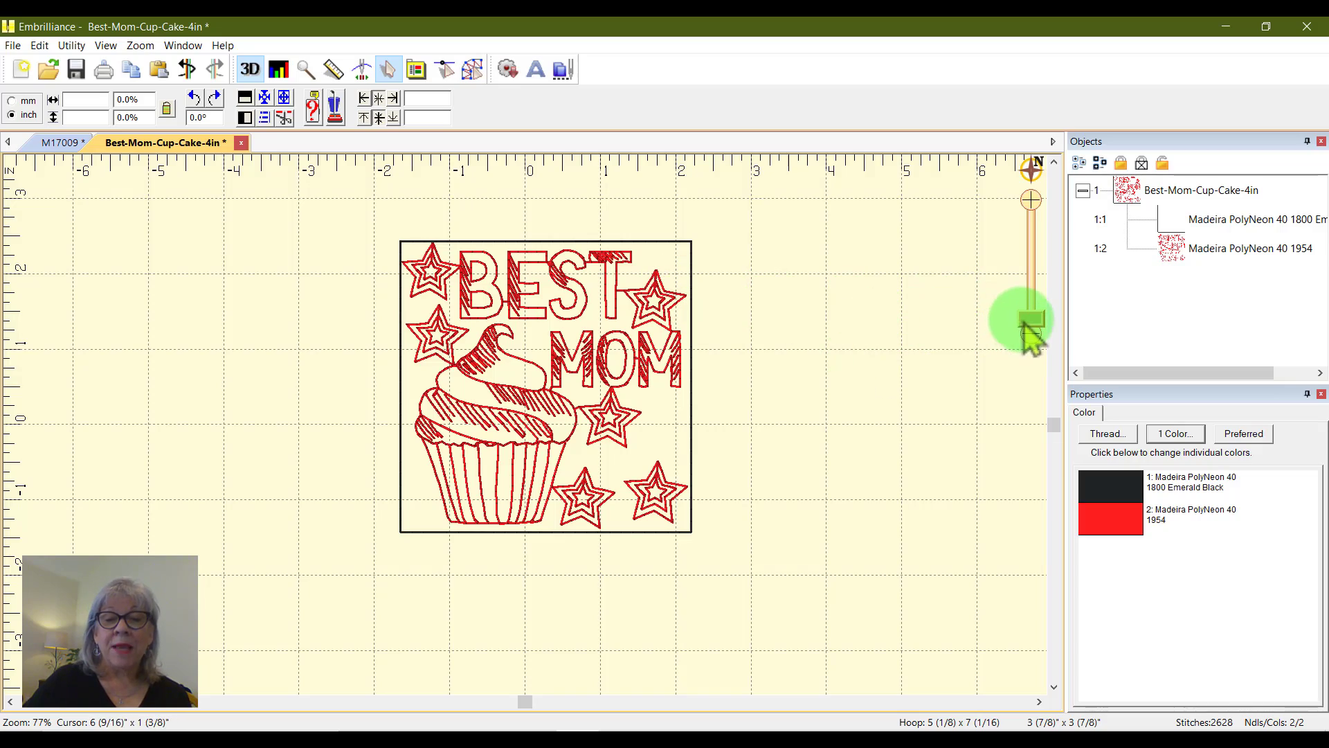
Step: Move the whole cupcake design down so its center sits at about 5/16, -1/8 inch
{"action": "left_click_drag", "start_coordinate": [1031, 321], "coordinate": [1029, 316]}
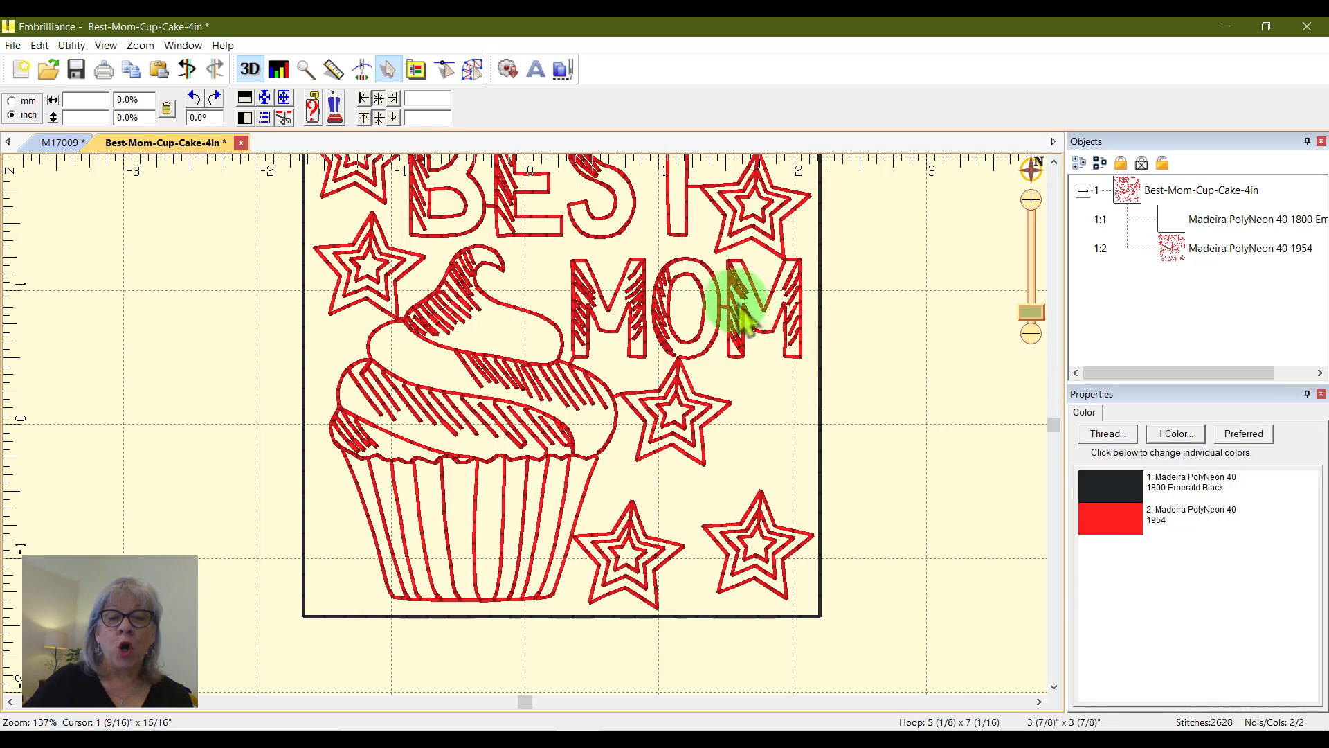
{"action": "left_click_drag", "start_coordinate": [713, 273], "coordinate": [721, 347]}
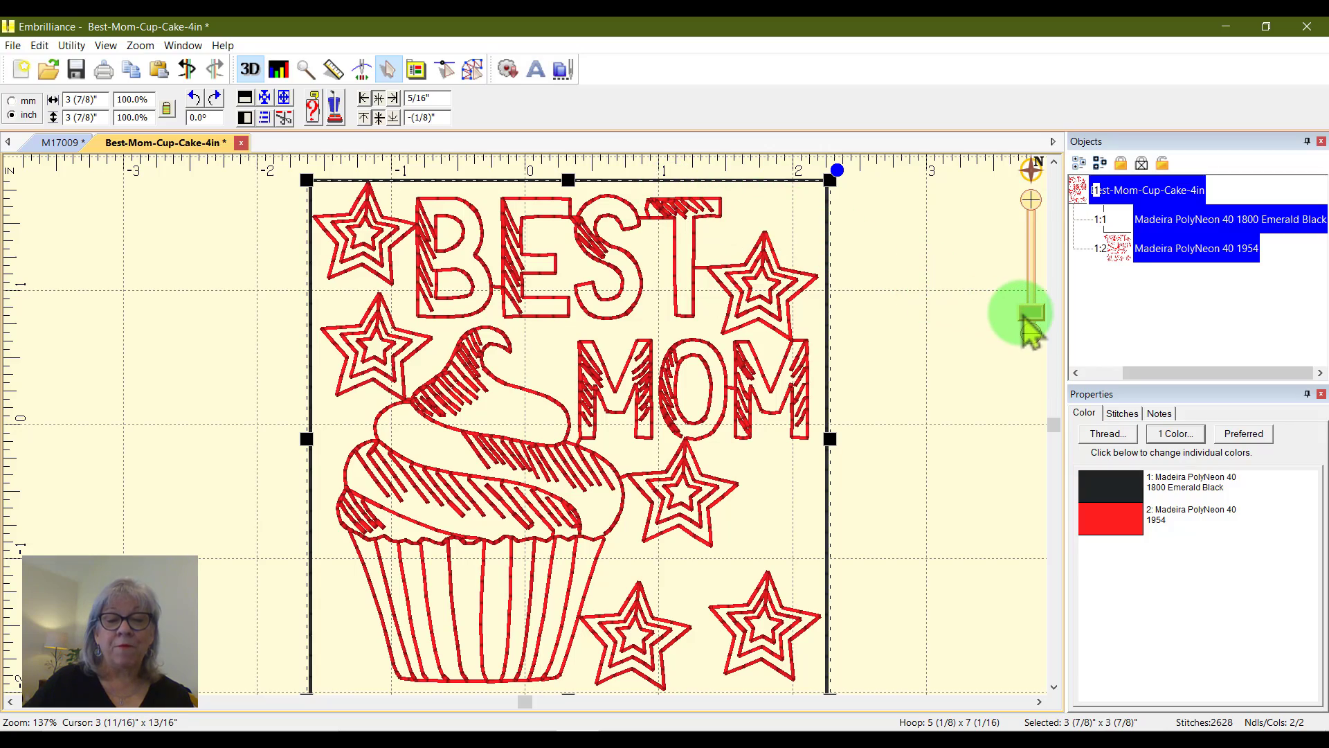
{"action": "left_click_drag", "start_coordinate": [1025, 319], "coordinate": [1030, 326]}
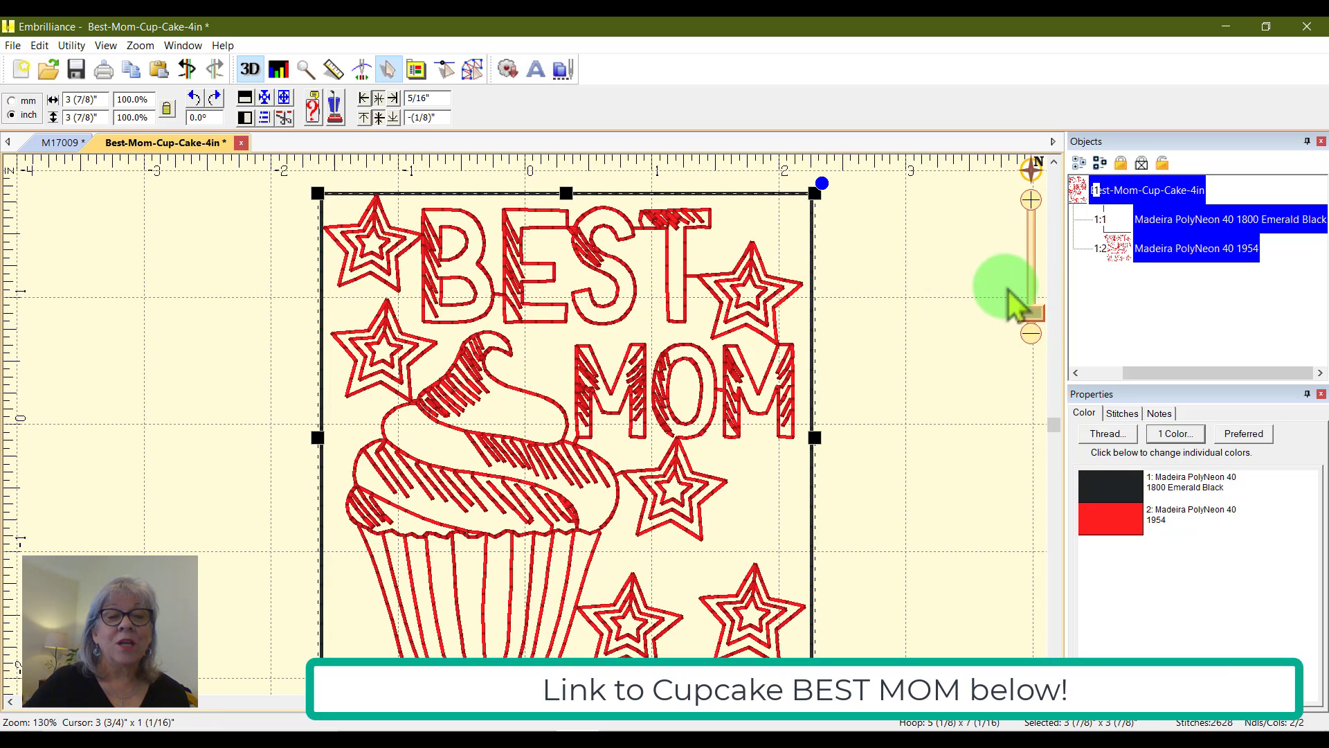
Step: Advance the stitch simulator through the cupcake design to stitch 741, at the tip of the star below the letter O of MOM
{"action": "left_click", "coordinate": [365, 69]}
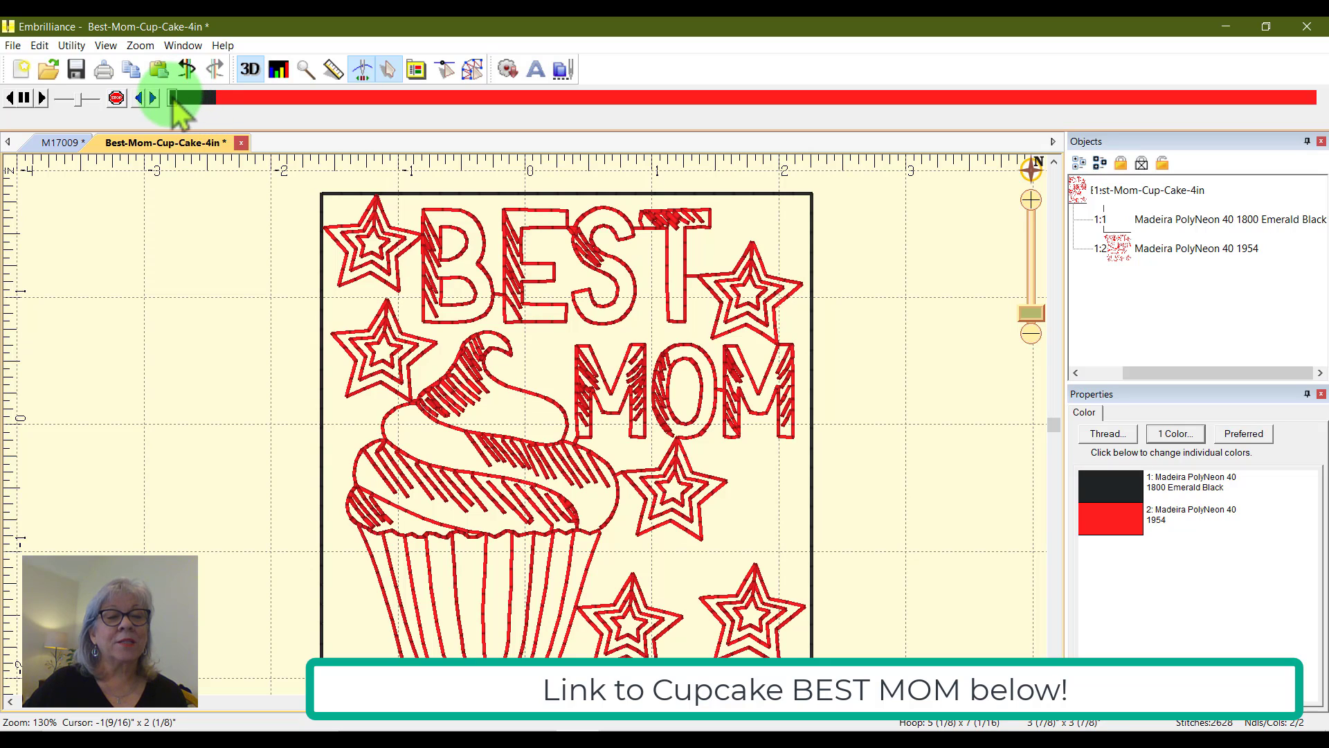
{"action": "left_click_drag", "start_coordinate": [179, 105], "coordinate": [225, 111]}
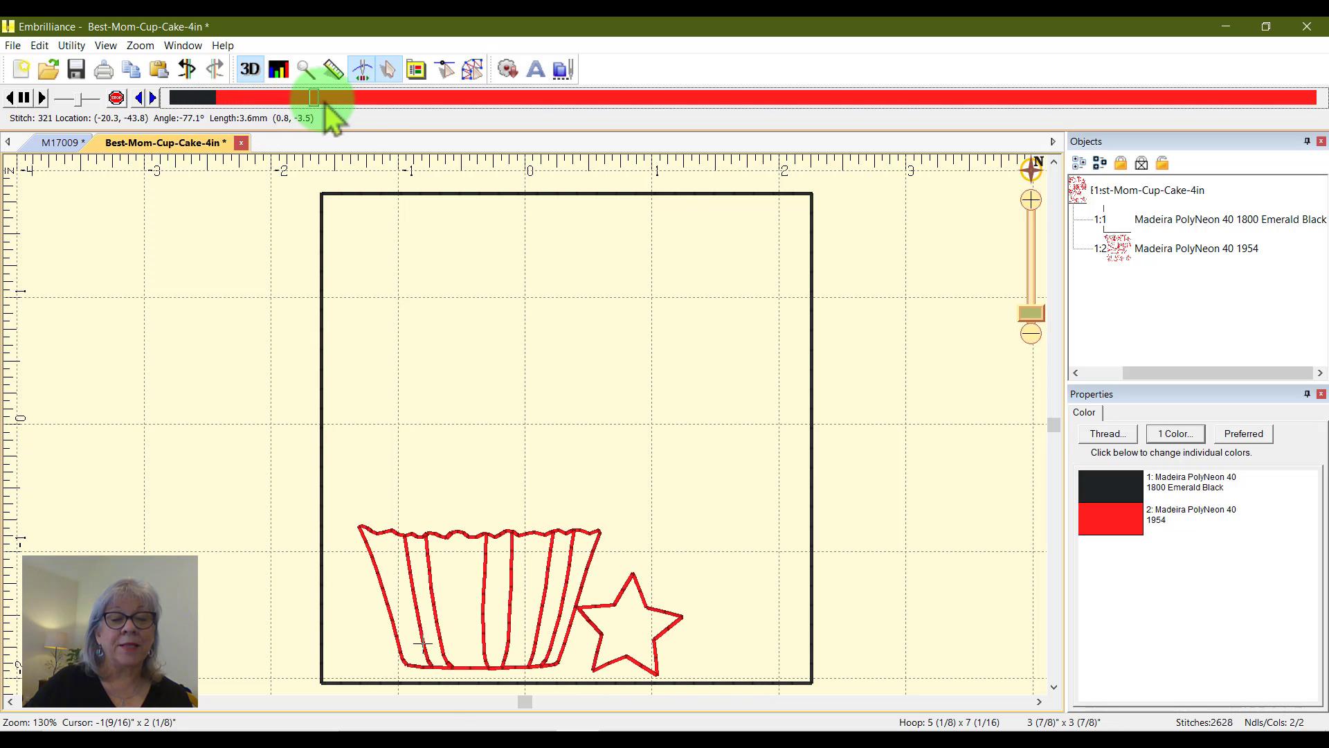
{"action": "mouse_move", "coordinate": [324, 105]}
{"action": "left_mouse_down"}
{"action": "mouse_move", "coordinate": [528, 113]}
{"action": "mouse_move", "coordinate": [605, 145]}
{"action": "mouse_move", "coordinate": [828, 178]}
{"action": "mouse_move", "coordinate": [1111, 173]}
{"action": "mouse_move", "coordinate": [1012, 173]}
{"action": "mouse_move", "coordinate": [958, 144]}
{"action": "mouse_move", "coordinate": [834, 147]}
{"action": "mouse_move", "coordinate": [789, 164]}
{"action": "mouse_move", "coordinate": [547, 117]}
{"action": "mouse_move", "coordinate": [514, 133]}
{"action": "left_mouse_up"}
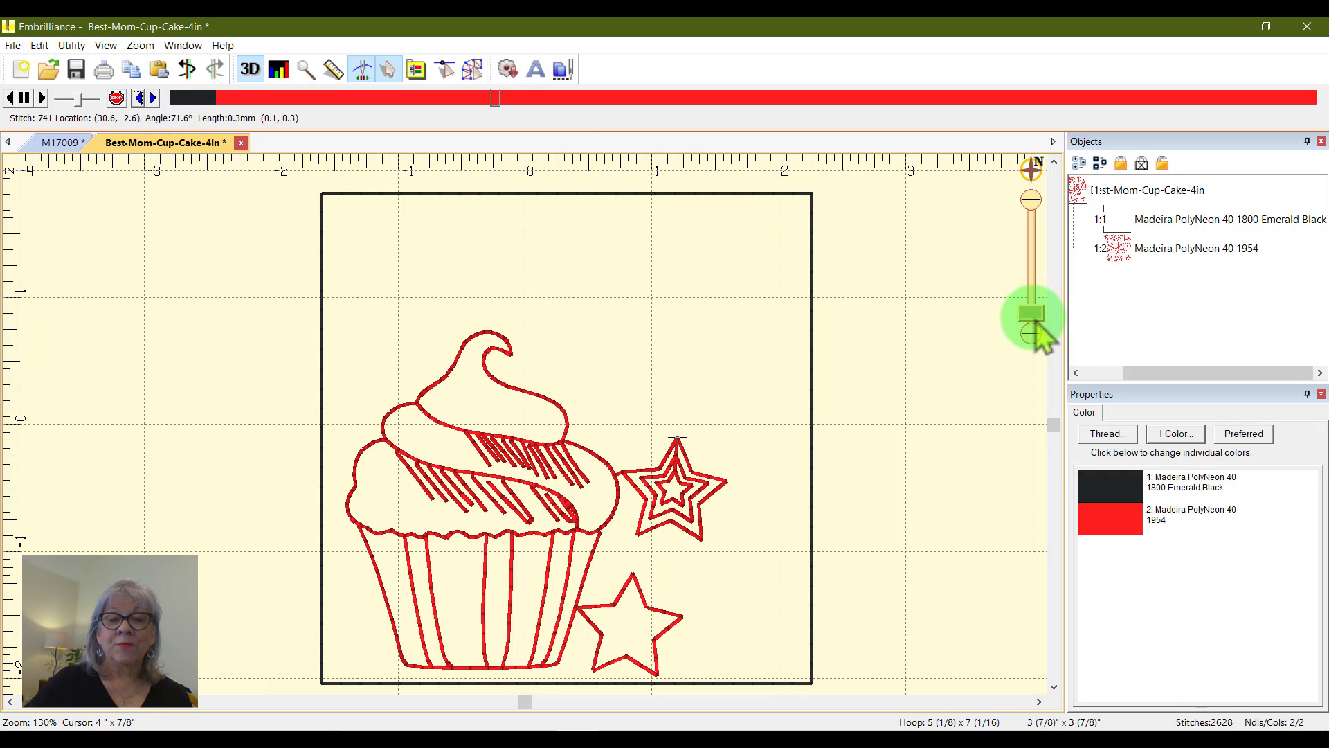
{"action": "left_click_drag", "start_coordinate": [1032, 317], "coordinate": [1038, 305]}
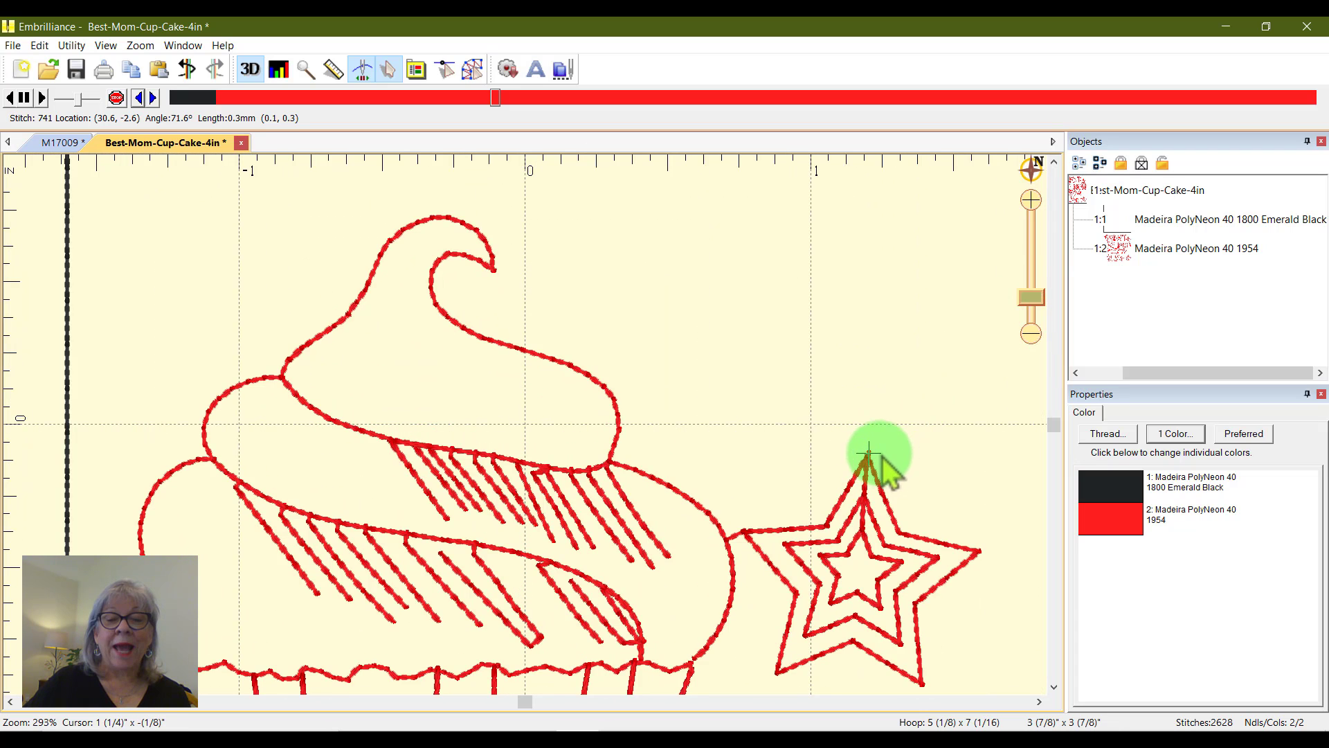
Step: Insert a color stop at the star tip below the O using Madeira Poly 1975 Colonial Blue
{"action": "left_click", "coordinate": [116, 97]}
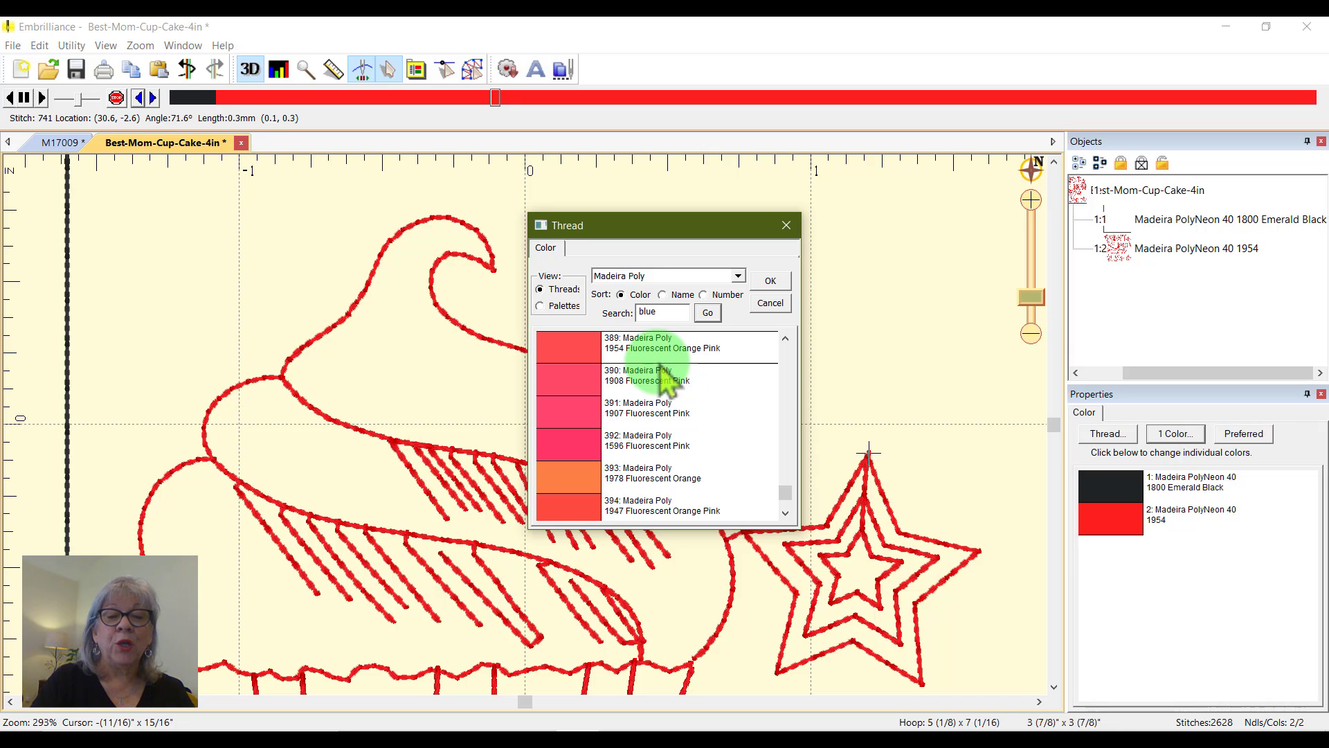
{"action": "key", "text": "Return"}
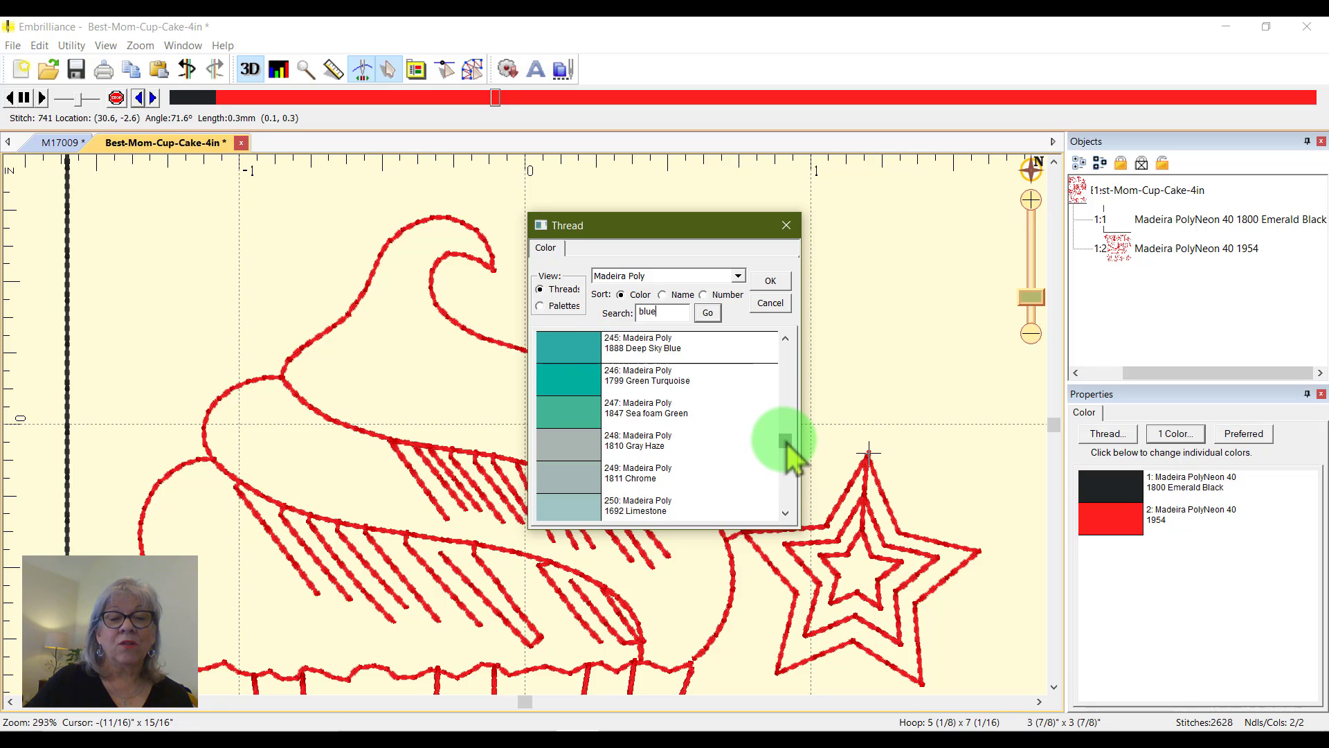
{"action": "left_click_drag", "start_coordinate": [787, 443], "coordinate": [593, 360]}
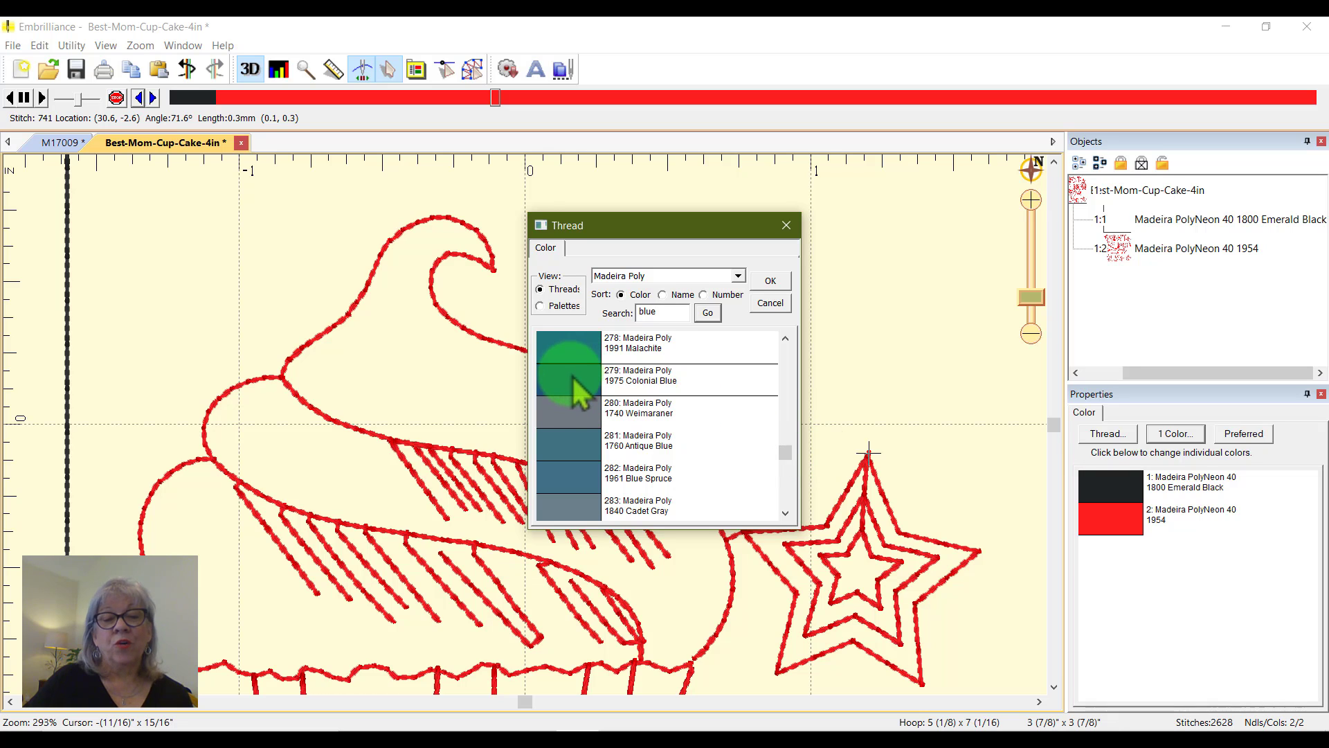
{"action": "left_click", "coordinate": [770, 281]}
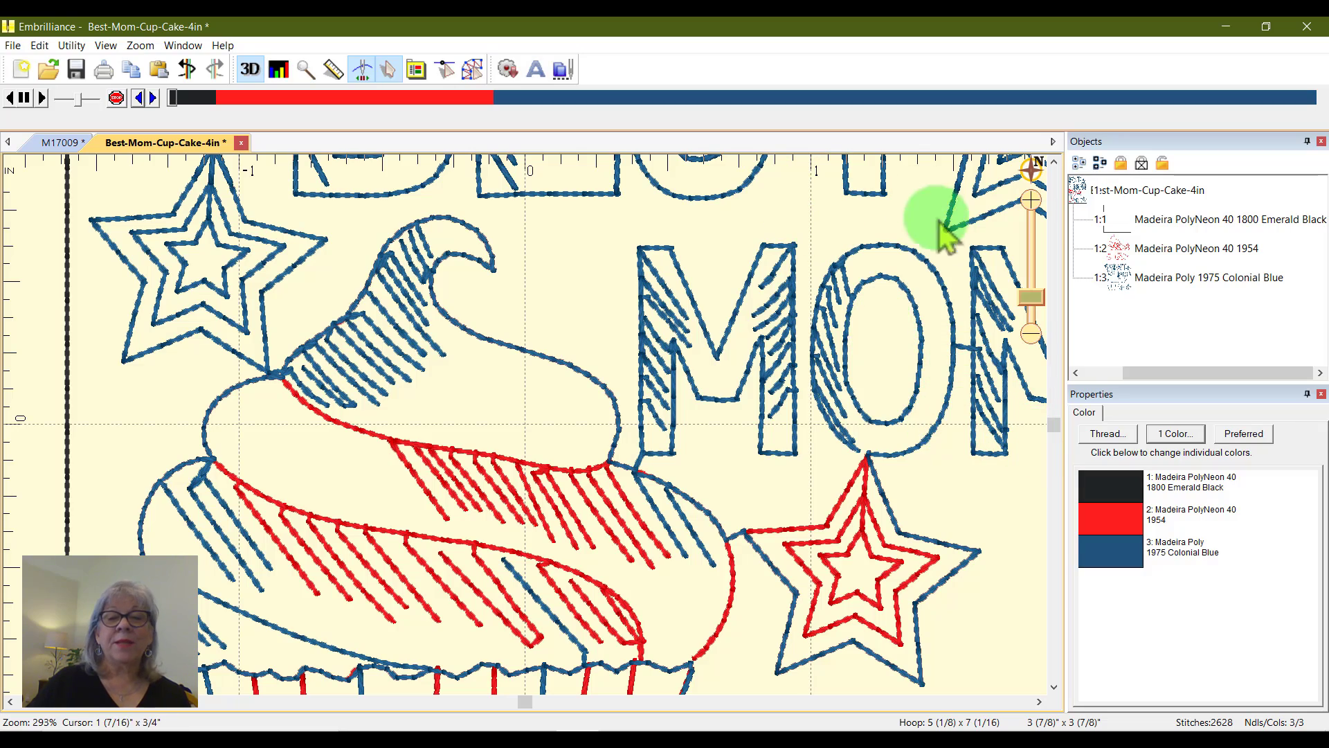
Step: Advance the stitch simulator to stitch 937, where the final M of MOM ends and the star above it begins
{"action": "left_click_drag", "start_coordinate": [1032, 298], "coordinate": [1034, 313]}
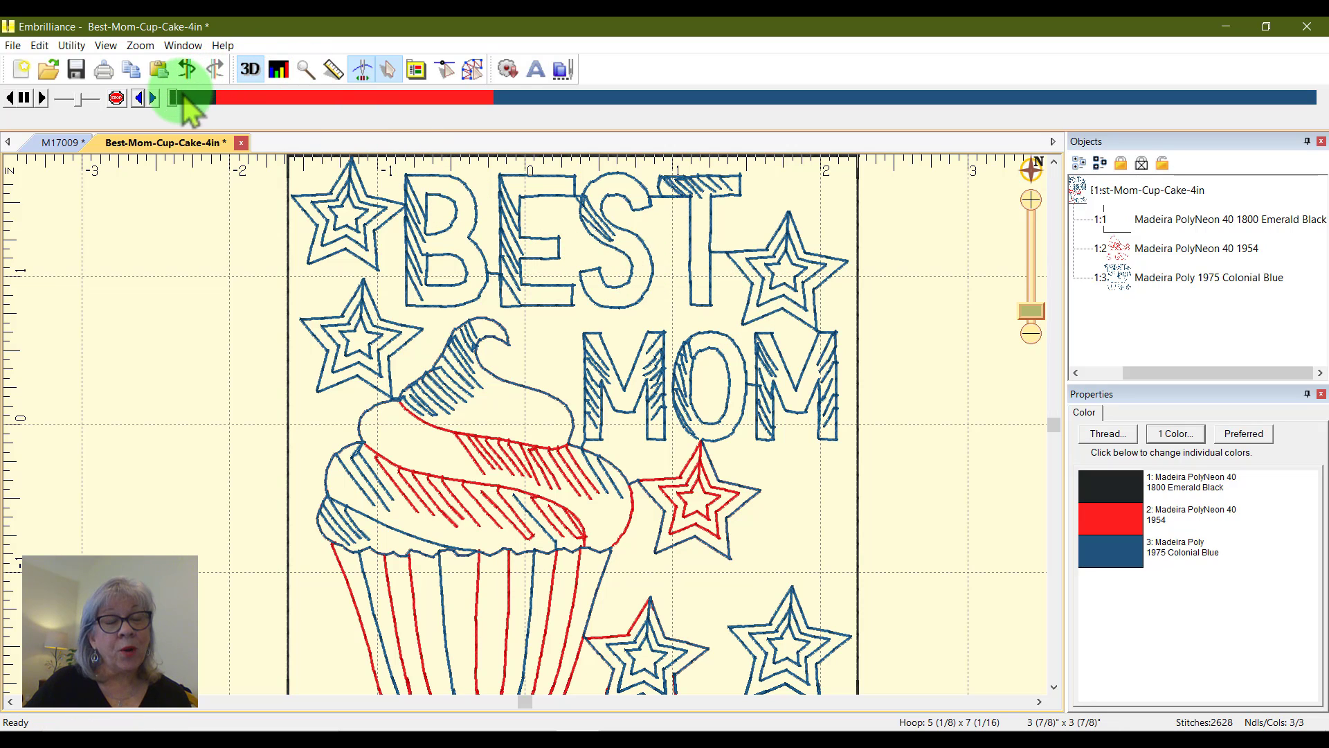
{"action": "left_click_drag", "start_coordinate": [178, 102], "coordinate": [601, 185]}
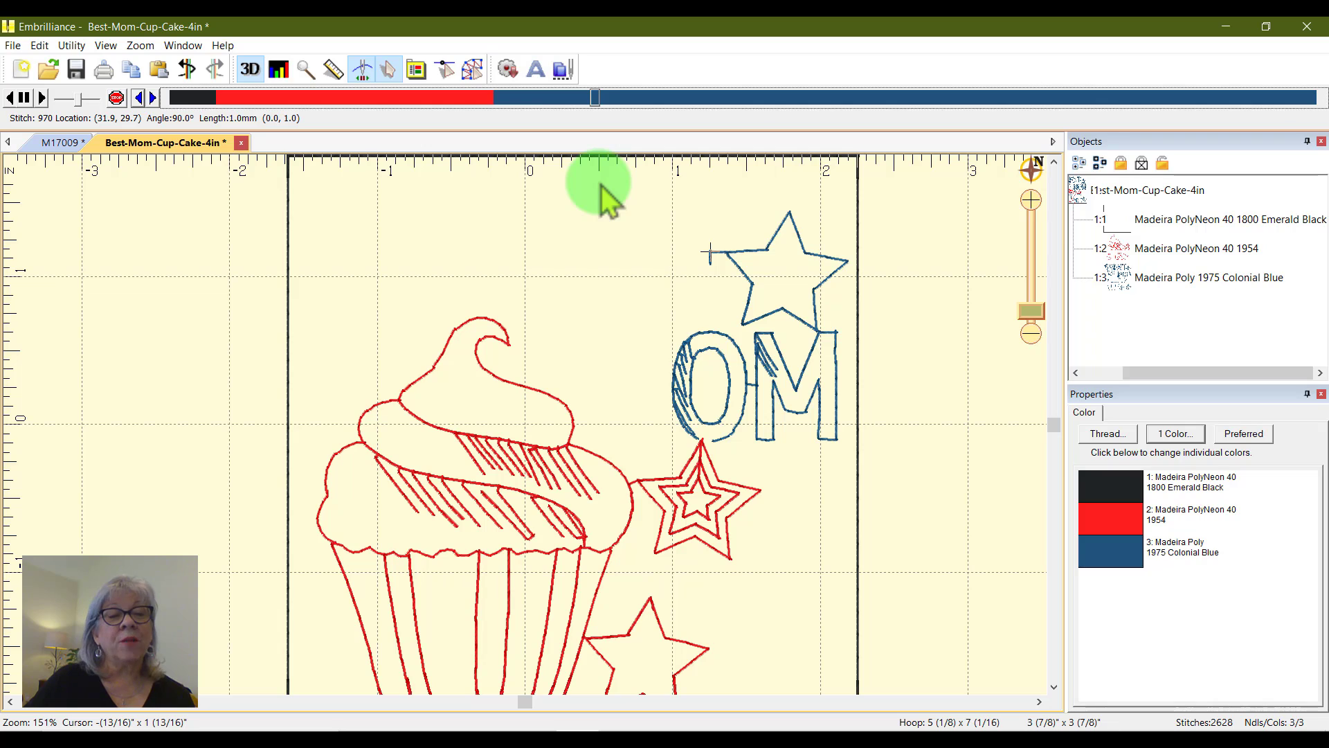
{"action": "left_click_drag", "start_coordinate": [603, 201], "coordinate": [599, 201]}
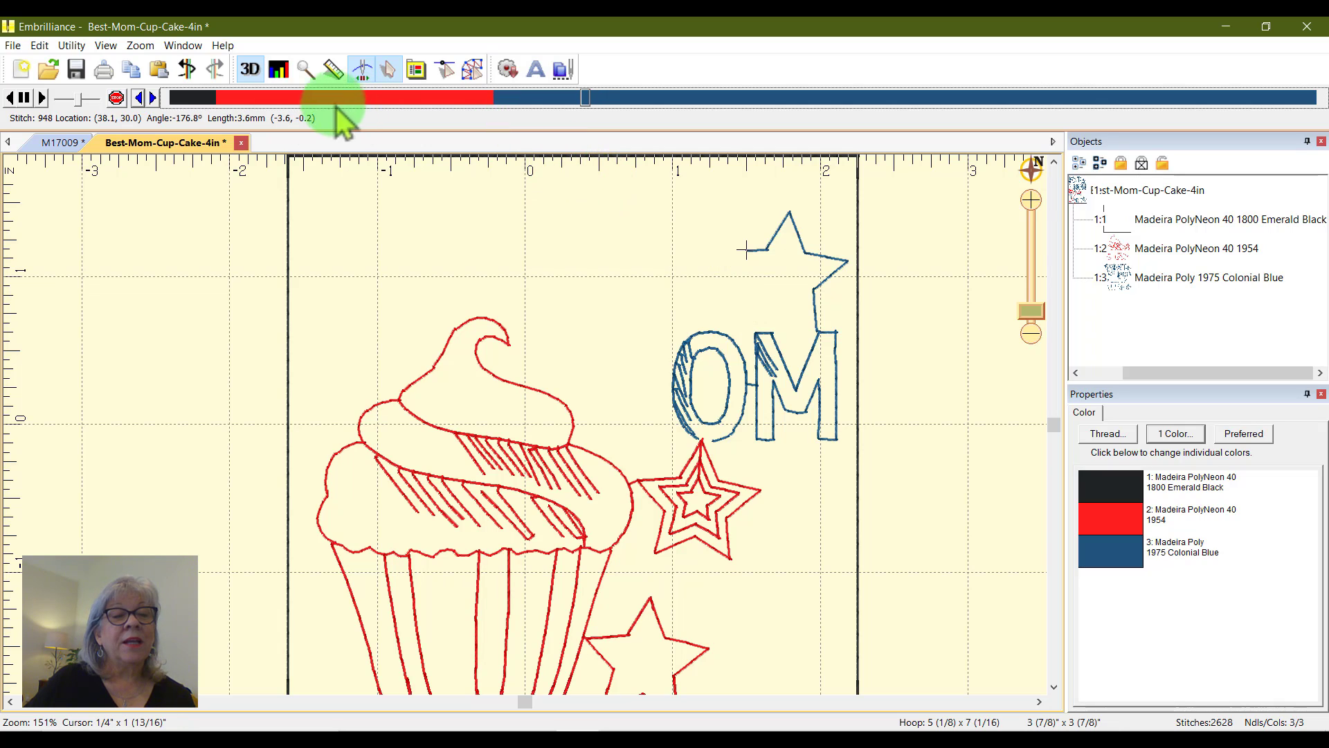
{"action": "left_click", "coordinate": [141, 98]}
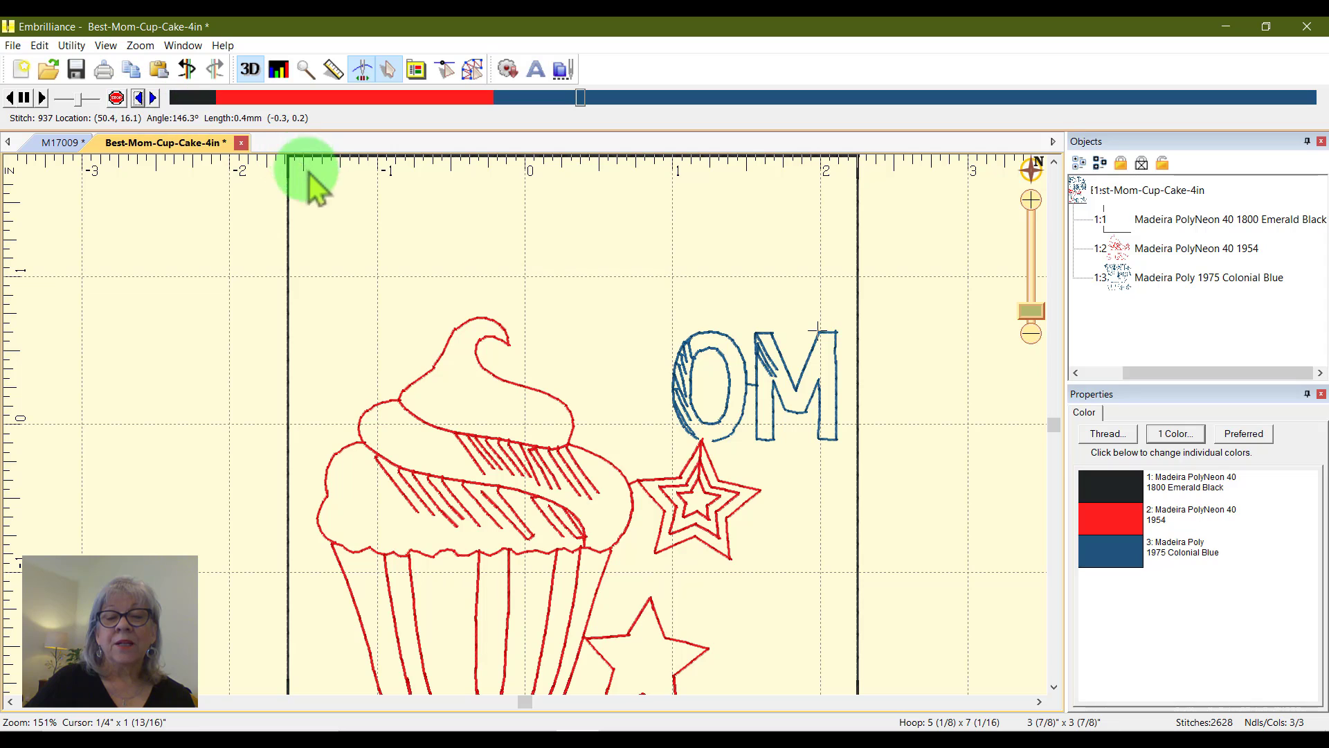
Step: Insert a color stop after the final M, picking Madeira PolyNeon 40 1954 from the Current Page palette
{"action": "left_click", "coordinate": [116, 98]}
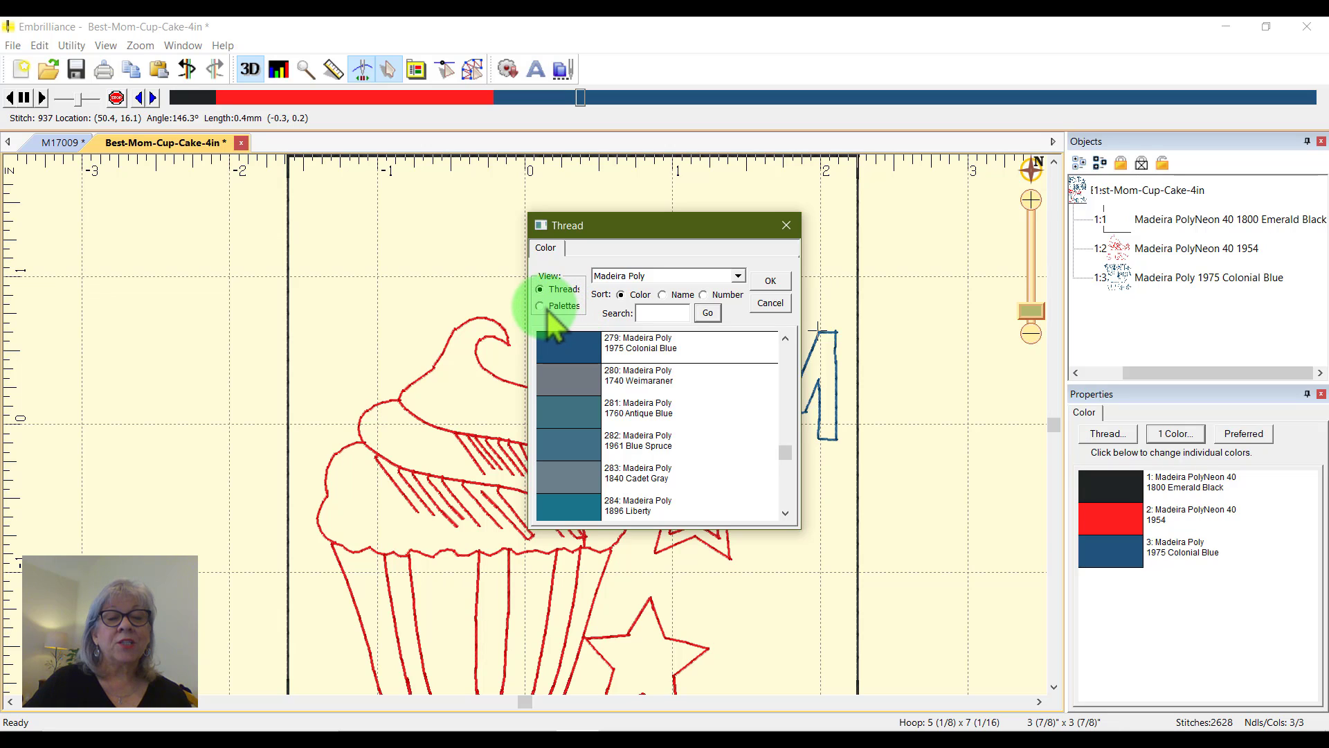
{"action": "left_click", "coordinate": [548, 309]}
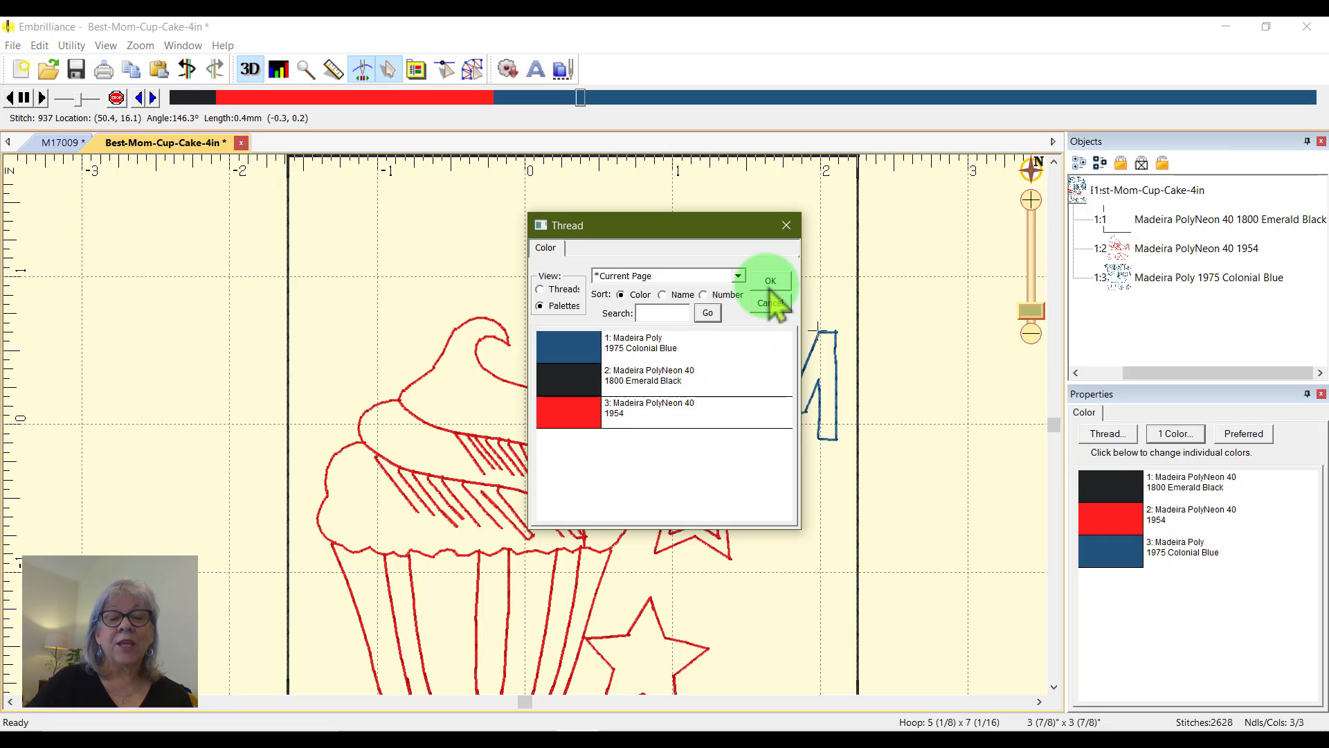
{"action": "left_click_drag", "start_coordinate": [715, 231], "coordinate": [963, 202]}
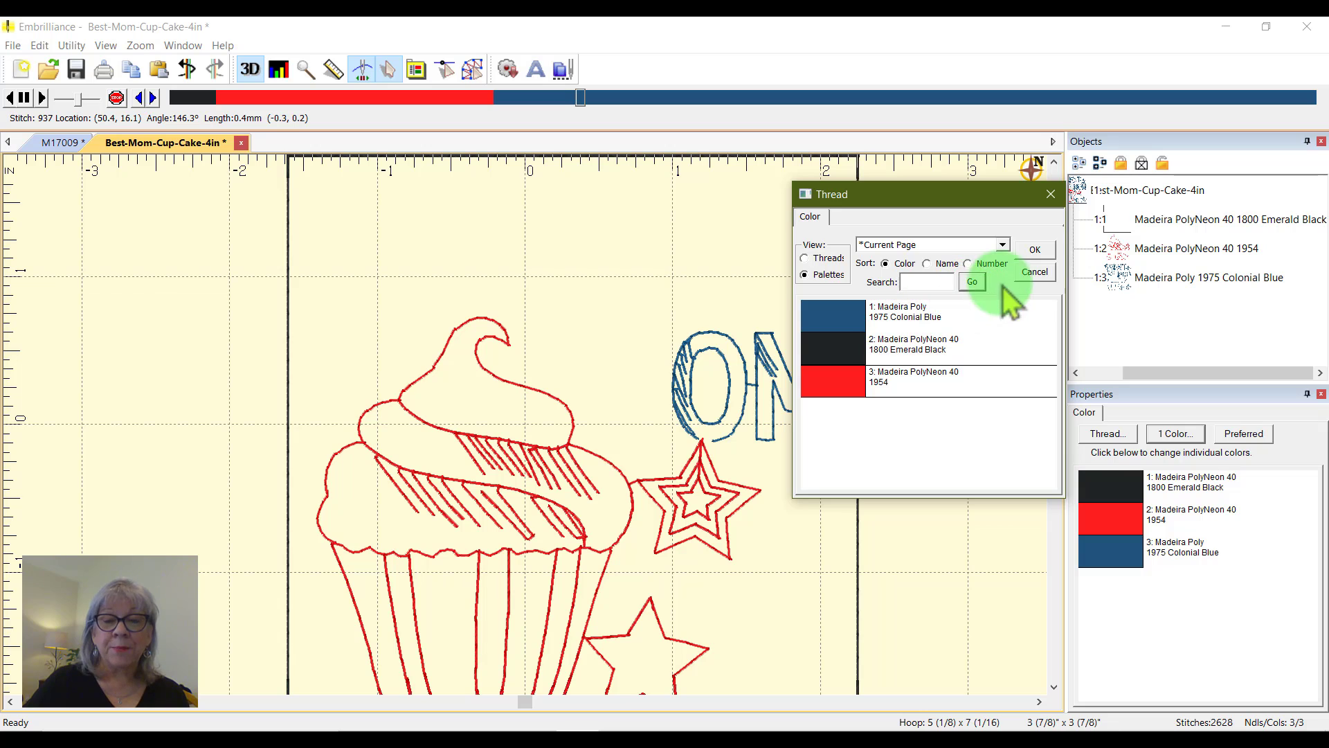
{"action": "left_click", "coordinate": [1045, 252]}
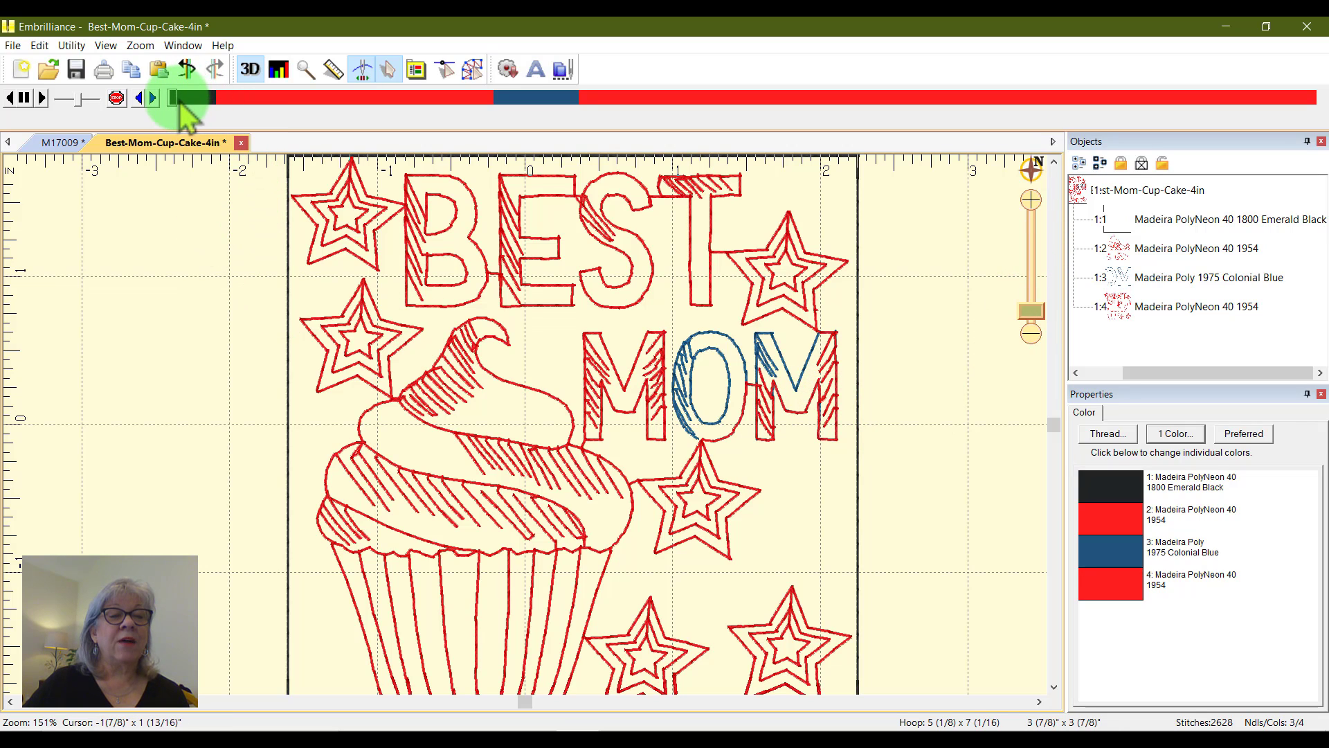
Step: Insert a Madeira Poly 1975 Colonial Blue color stop at stitch 965, where the star outline beside the T meets the lettering path
{"action": "mouse_move", "coordinate": [180, 104]}
{"action": "left_mouse_down"}
{"action": "mouse_move", "coordinate": [621, 126]}
{"action": "mouse_move", "coordinate": [600, 124]}
{"action": "left_mouse_up"}
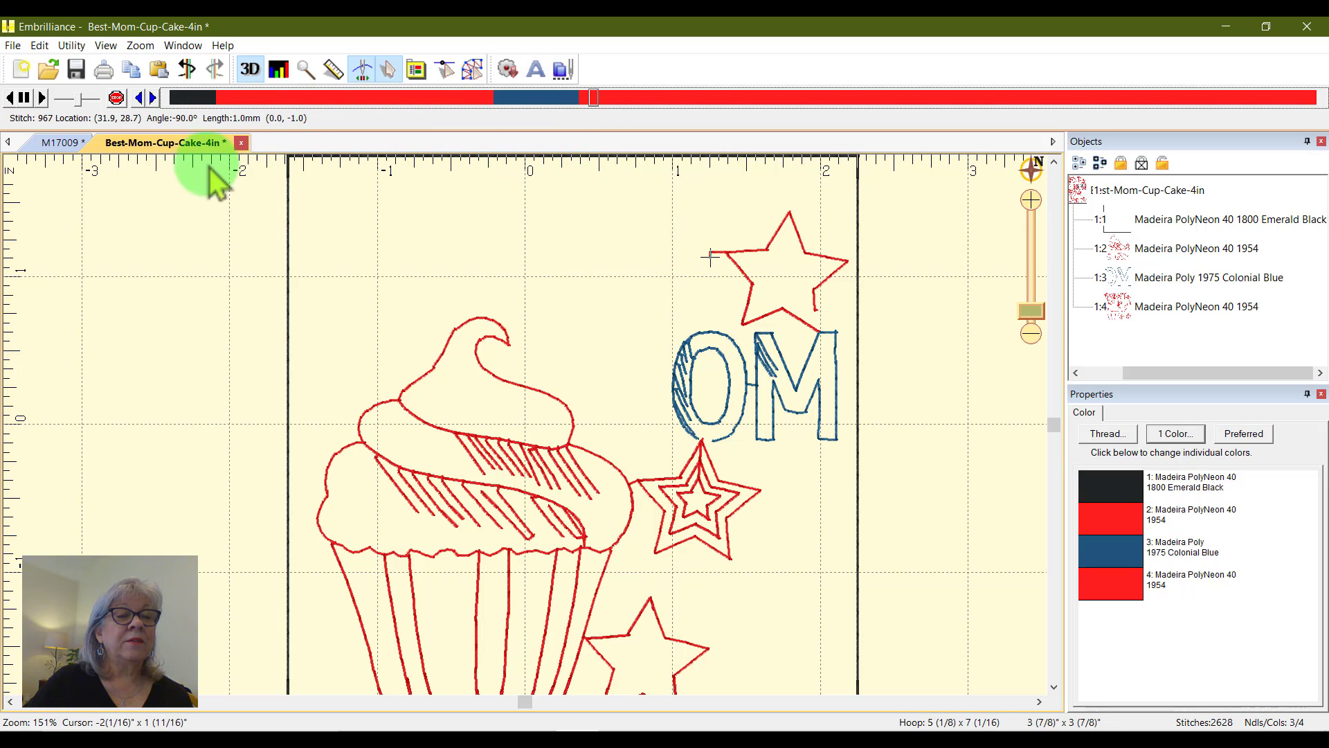
{"action": "left_click", "coordinate": [139, 98]}
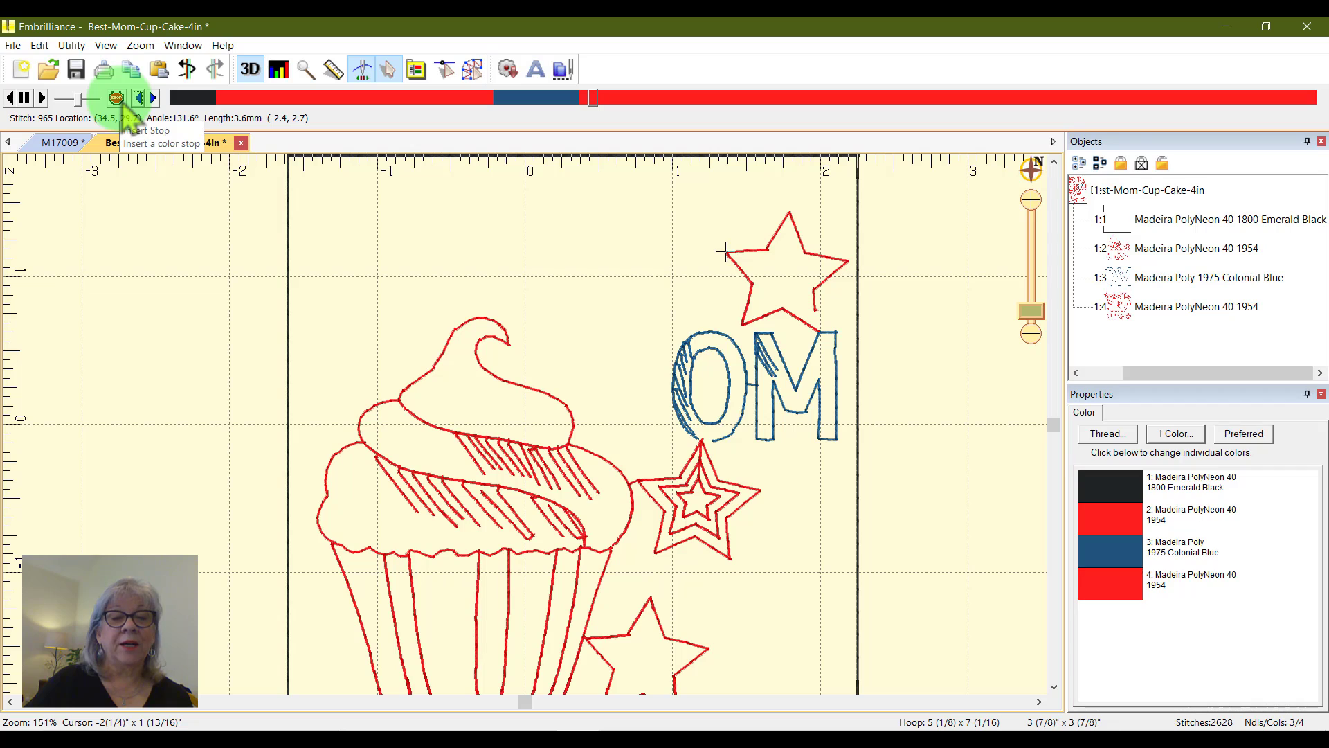
{"action": "left_click", "coordinate": [117, 98]}
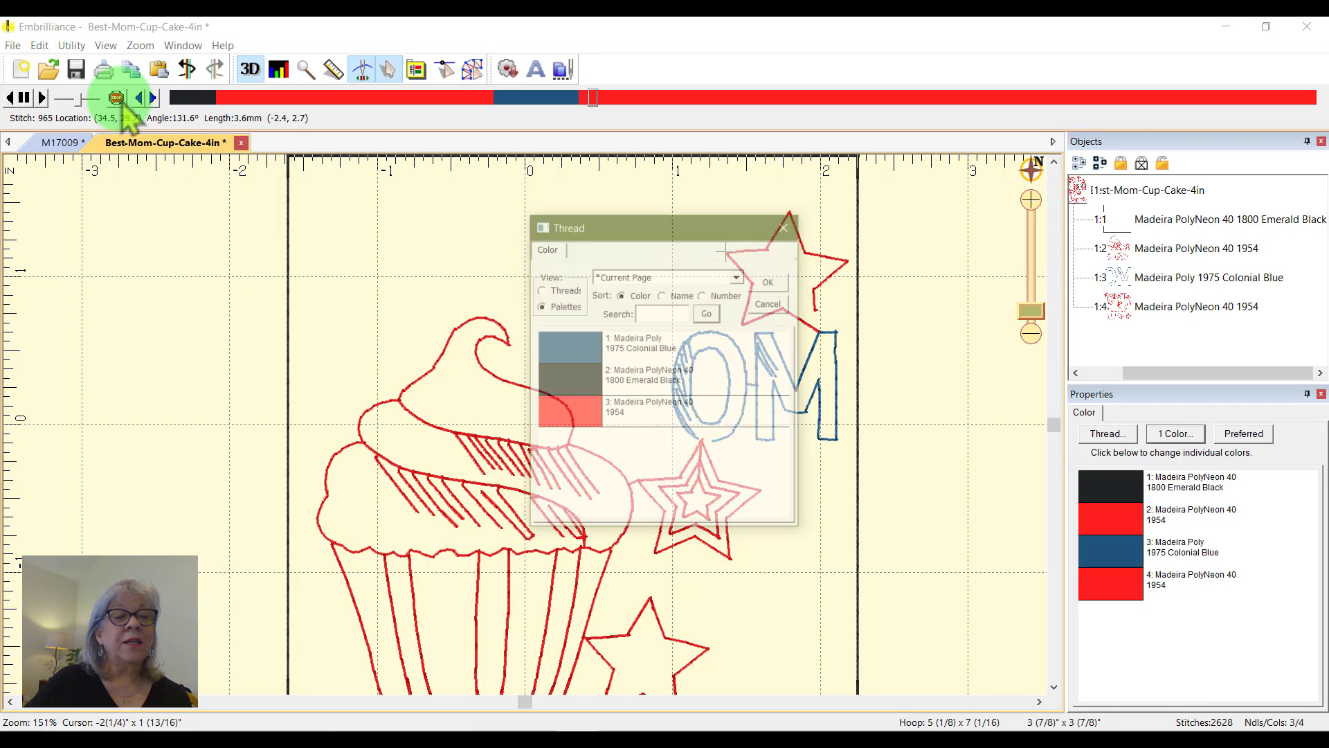
{"action": "left_click", "coordinate": [580, 352]}
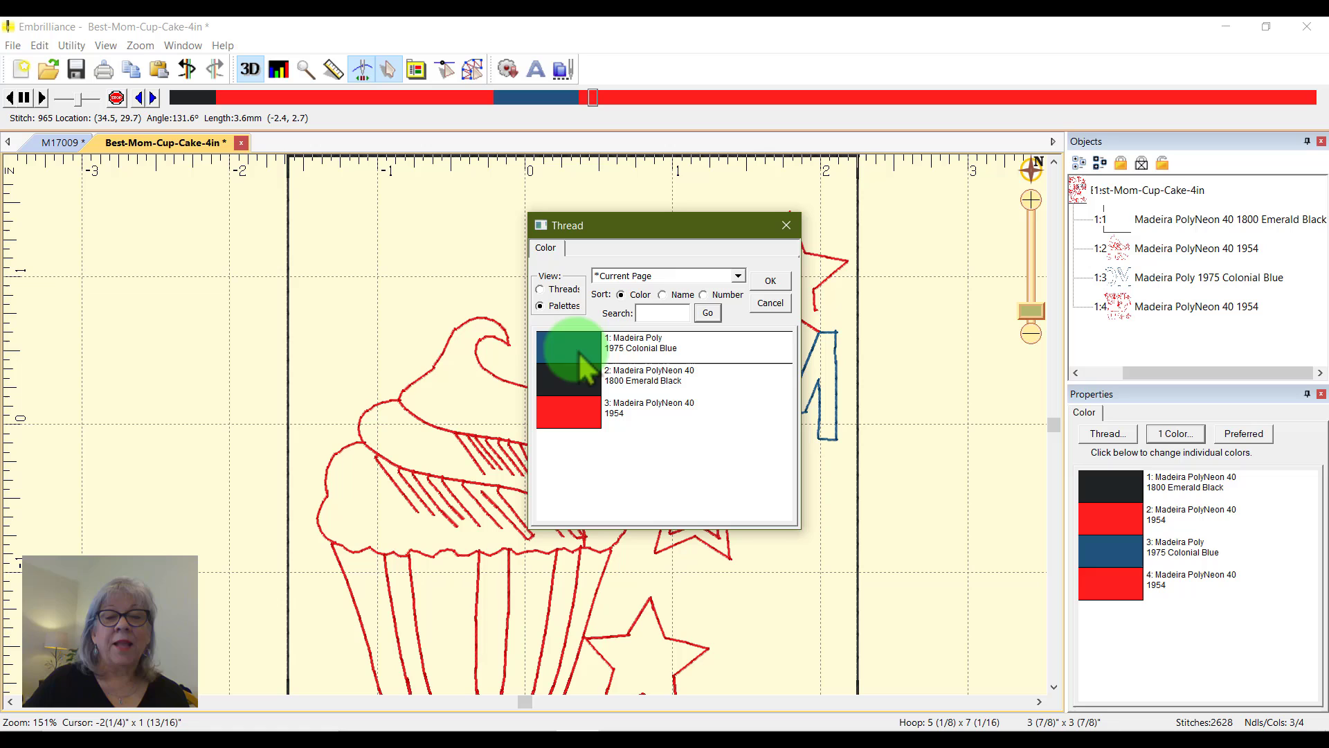
{"action": "left_click", "coordinate": [769, 283]}
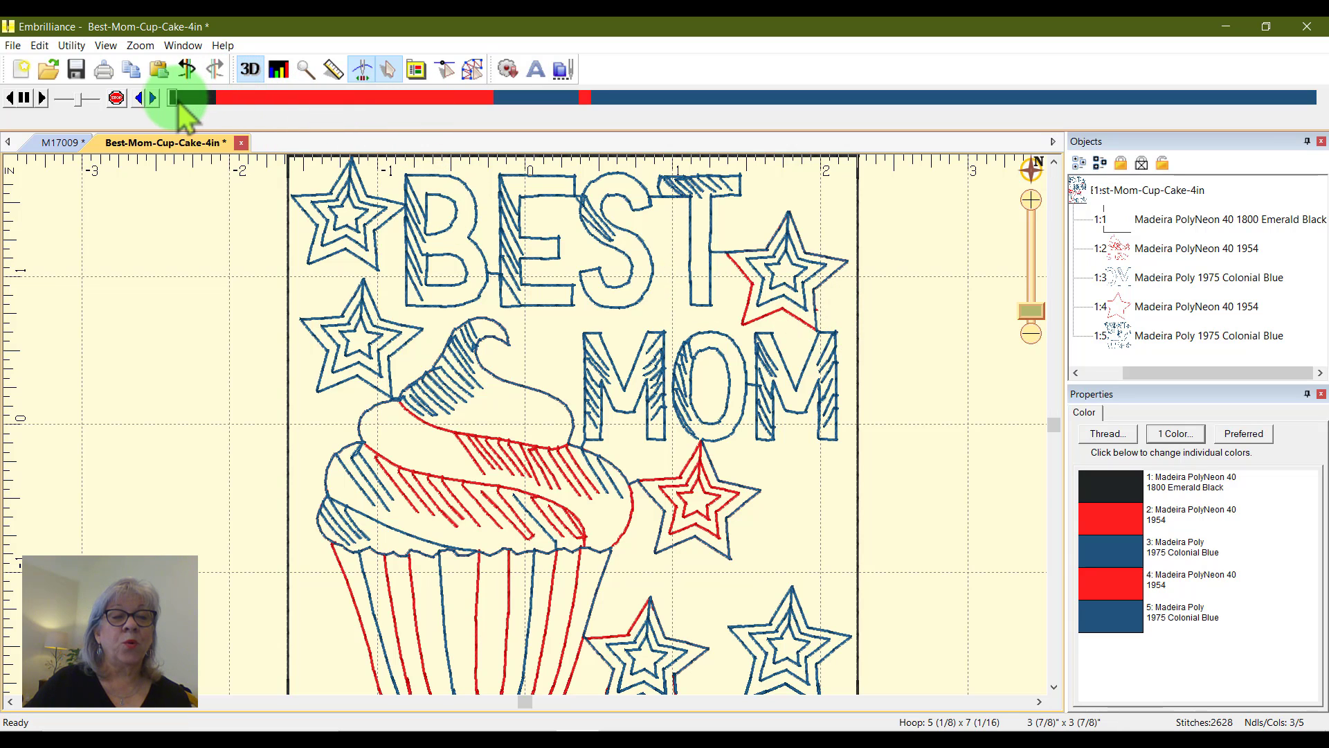
Step: Bracket the star beside the B with color stops: Madeira PolyNeon 40 1954 at stitch 1324 and Madeira Poly 1975 Colonial Blue at stitch 1430
{"action": "mouse_move", "coordinate": [176, 104]}
{"action": "left_mouse_down"}
{"action": "mouse_move", "coordinate": [288, 125]}
{"action": "mouse_move", "coordinate": [796, 128]}
{"action": "mouse_move", "coordinate": [750, 126]}
{"action": "left_mouse_up"}
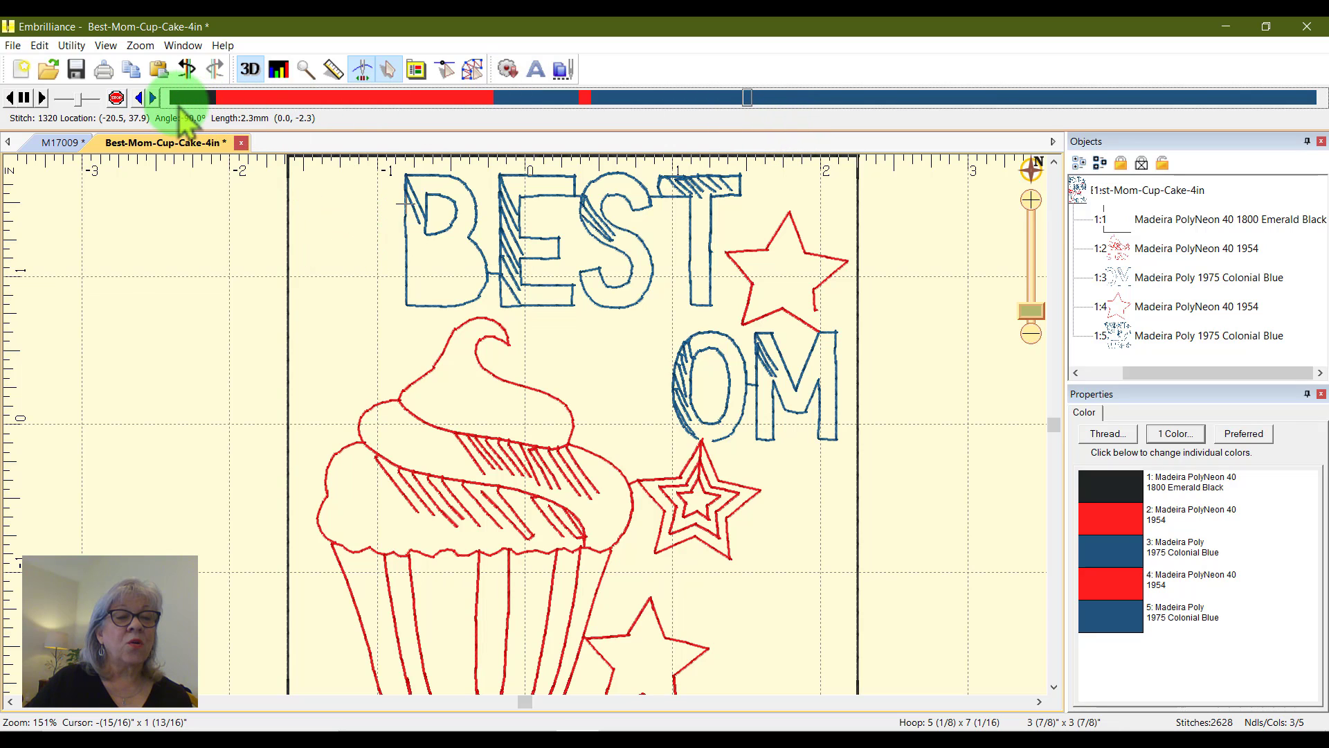
{"action": "left_click", "coordinate": [154, 98]}
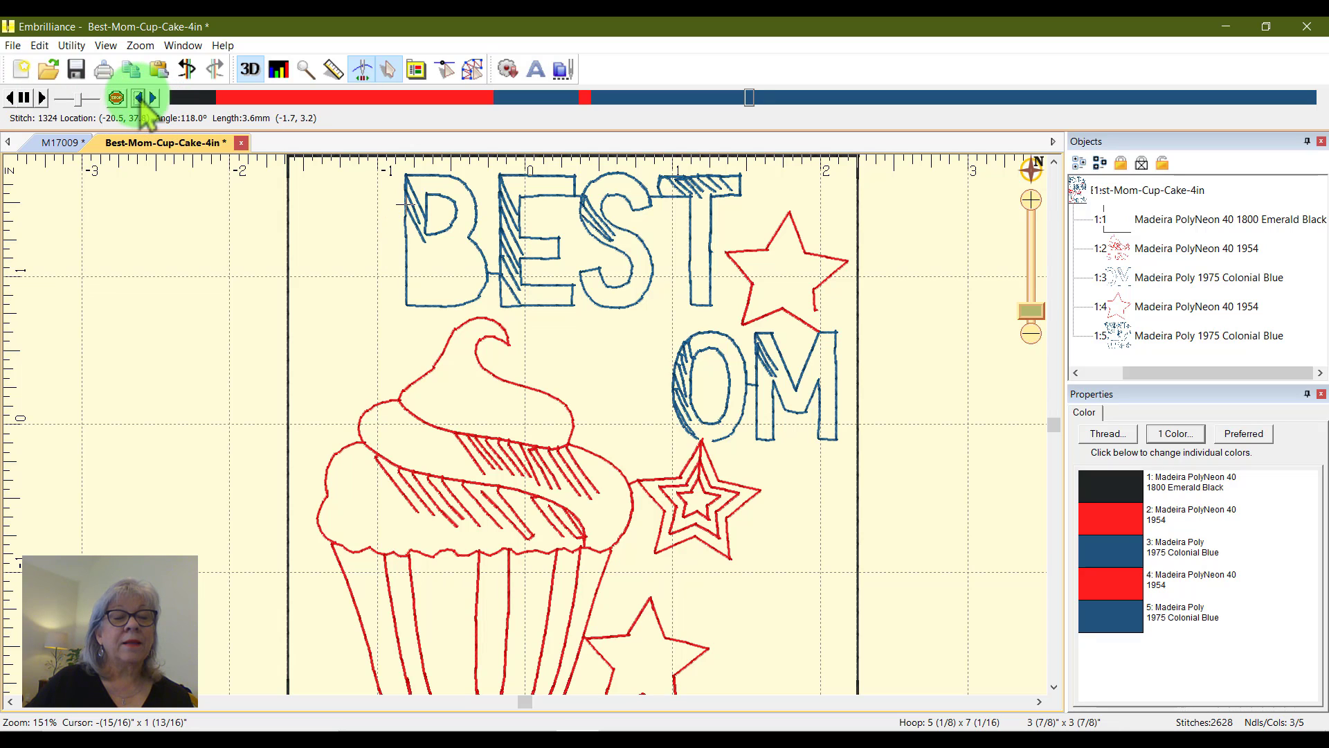
{"action": "left_click", "coordinate": [124, 104]}
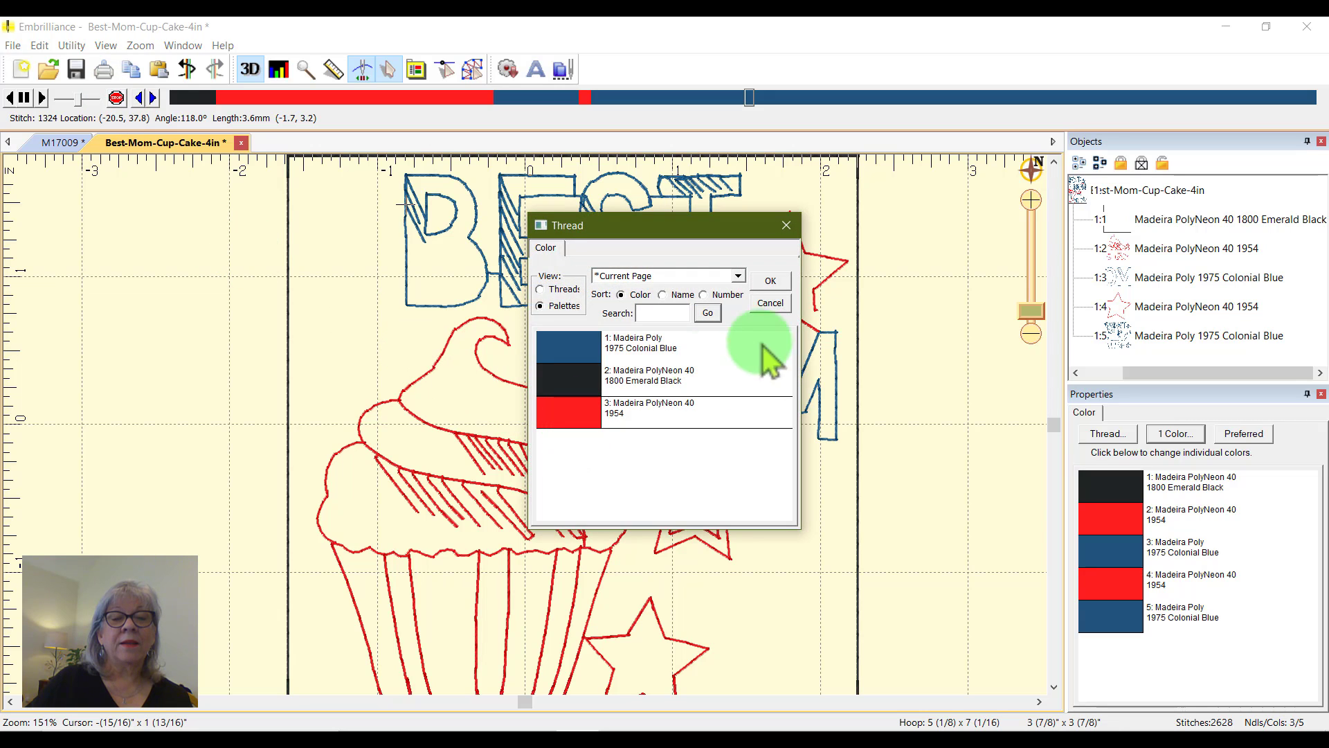
{"action": "left_click", "coordinate": [771, 285]}
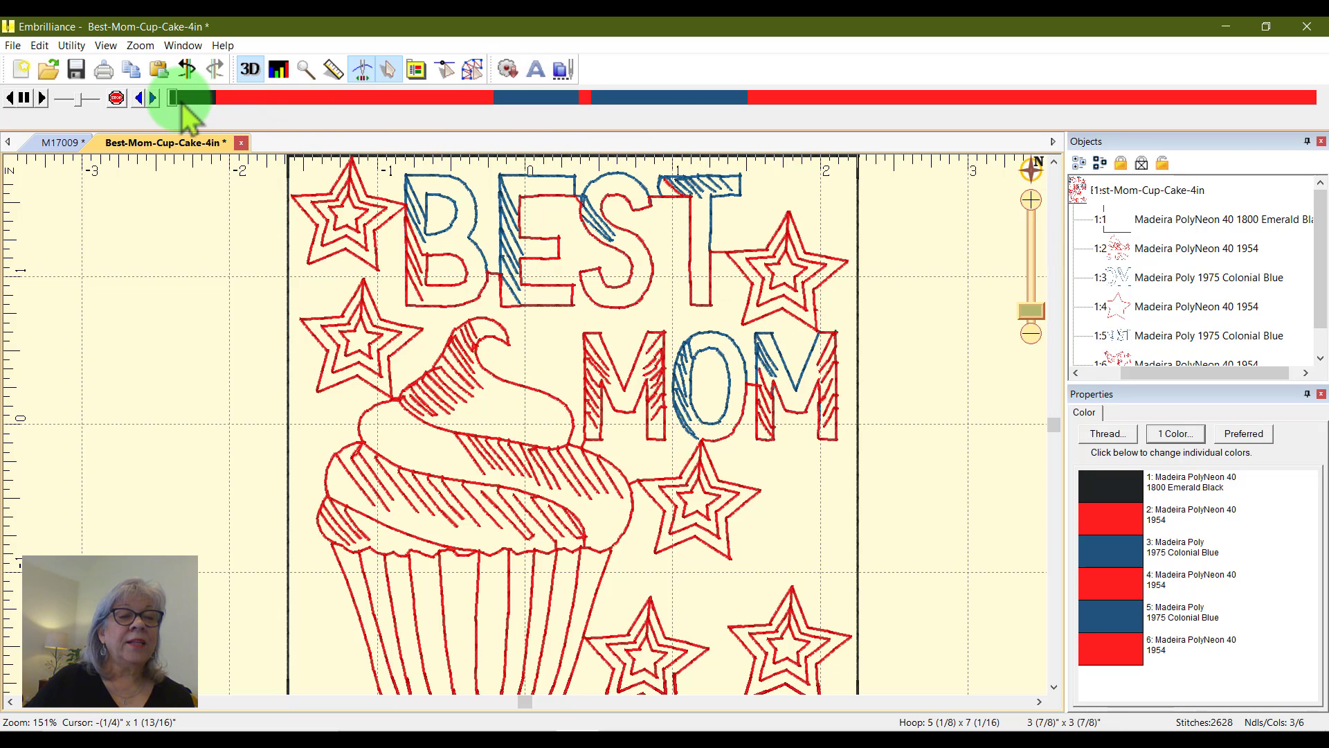
{"action": "left_click_drag", "start_coordinate": [181, 104], "coordinate": [809, 135]}
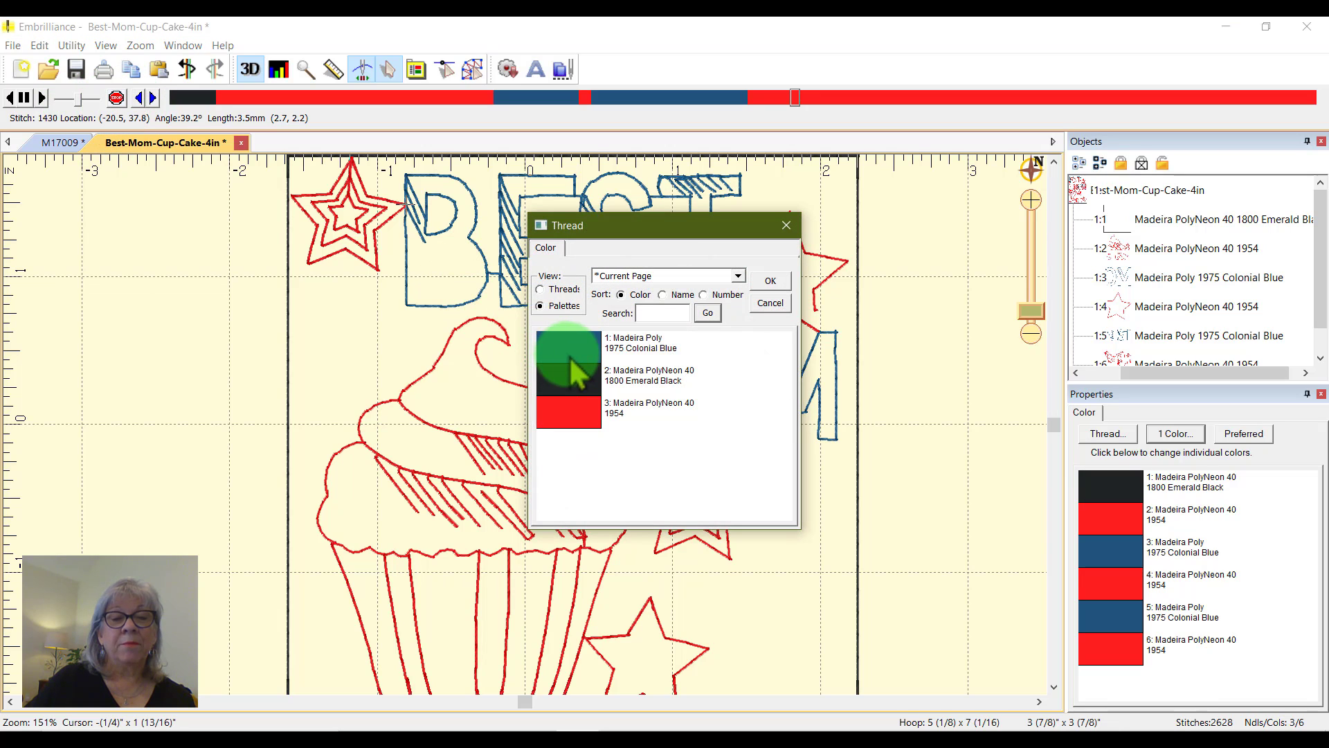
{"action": "left_click", "coordinate": [771, 281]}
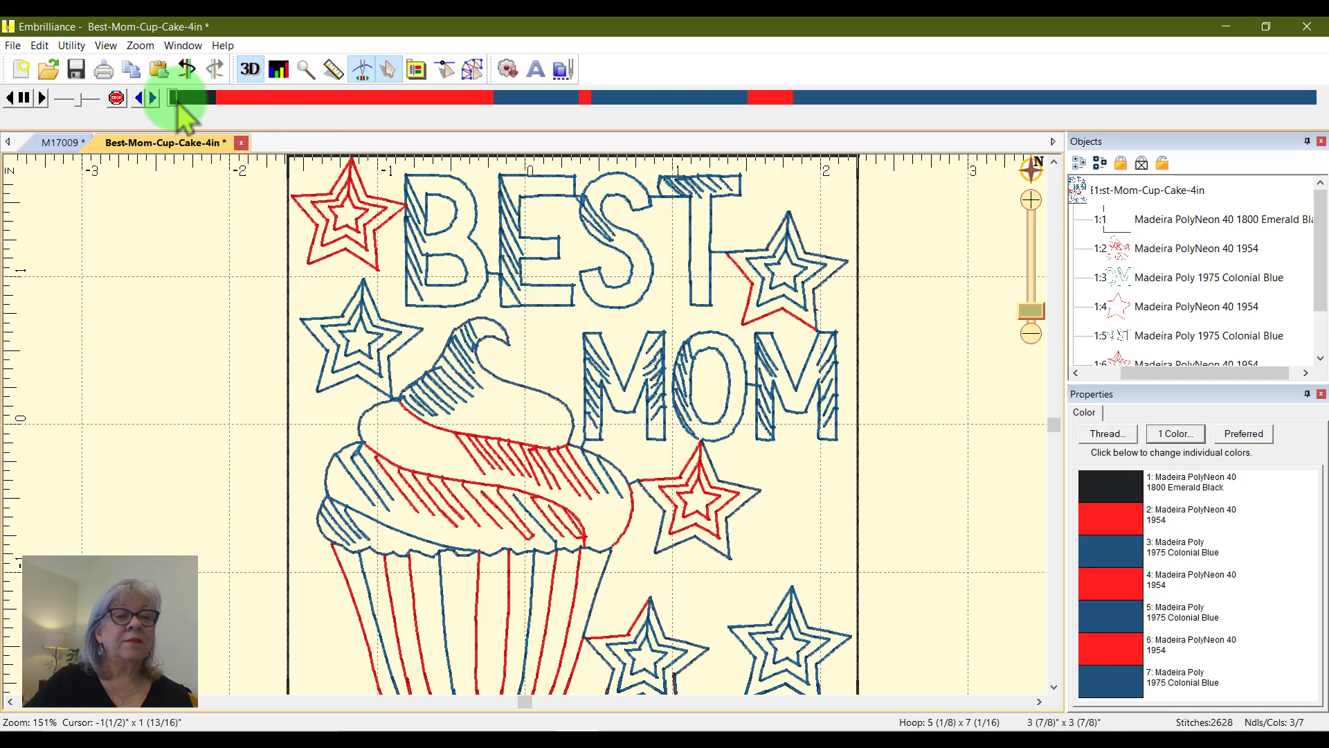
Step: Insert a Madeira PolyNeon 40 1954 color stop at stitch 1588, after the T of BEST and before the star beside it
{"action": "left_click_drag", "start_coordinate": [177, 100], "coordinate": [883, 114]}
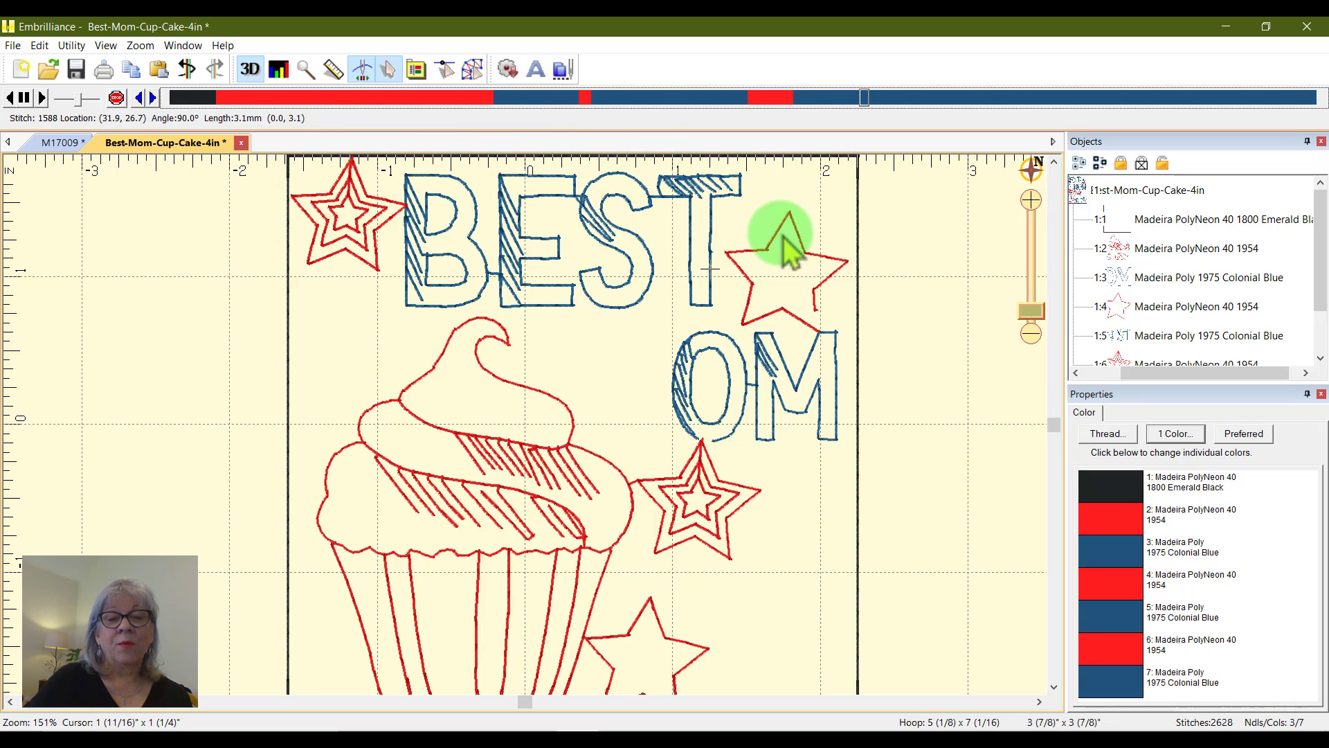
{"action": "left_click", "coordinate": [126, 101]}
{"action": "left_click", "coordinate": [566, 418]}
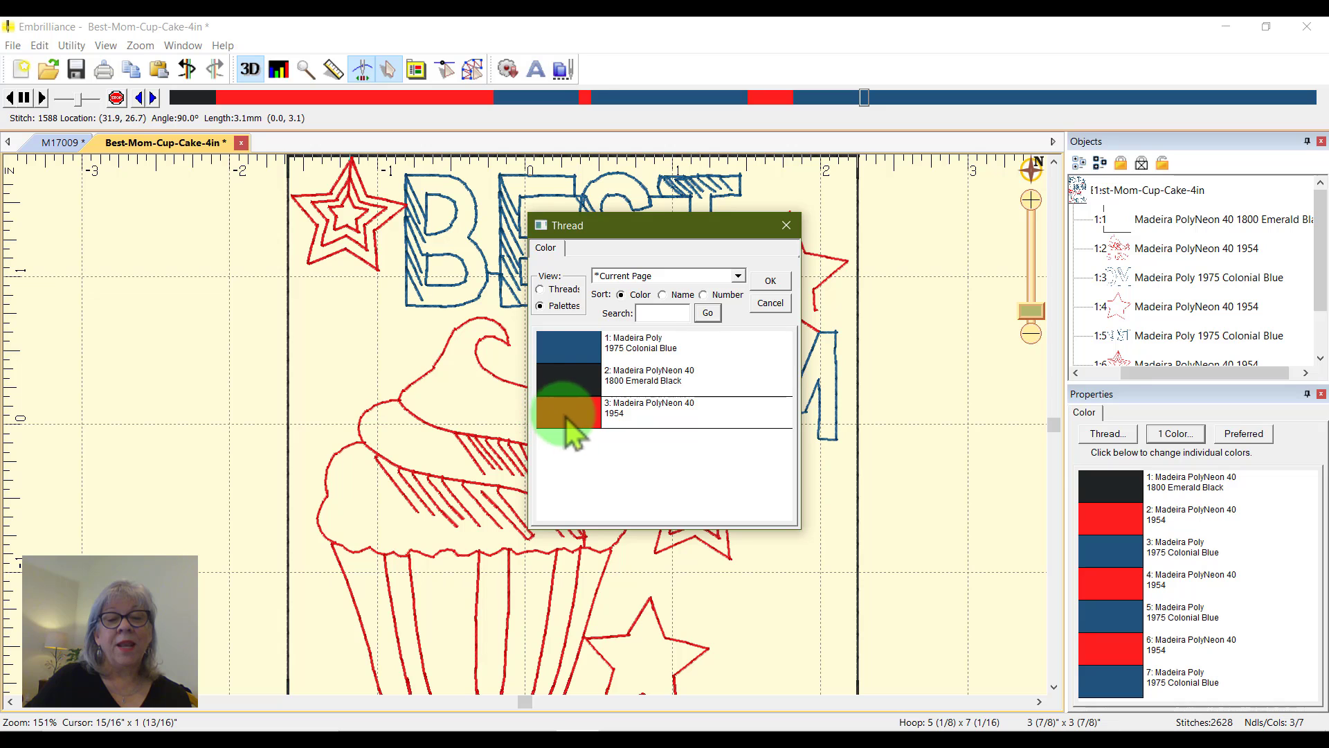
{"action": "left_click", "coordinate": [770, 280]}
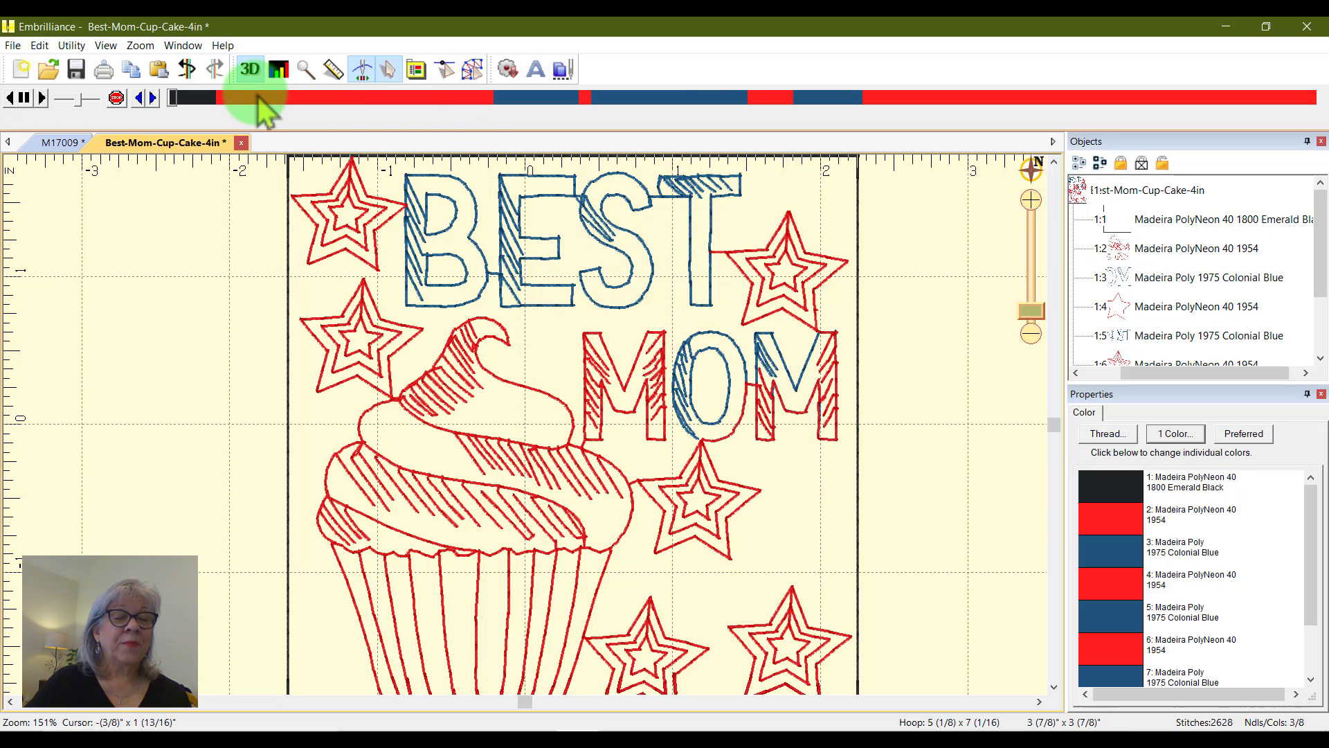
Step: Insert a Madeira Poly 1975 Colonial Blue color stop at stitch 1672, where the star beside the T meets the final M of MOM
{"action": "mouse_move", "coordinate": [181, 108]}
{"action": "left_mouse_down"}
{"action": "mouse_move", "coordinate": [838, 117]}
{"action": "mouse_move", "coordinate": [913, 105]}
{"action": "mouse_move", "coordinate": [901, 109]}
{"action": "mouse_move", "coordinate": [926, 117]}
{"action": "mouse_move", "coordinate": [887, 114]}
{"action": "mouse_move", "coordinate": [927, 129]}
{"action": "left_mouse_up"}
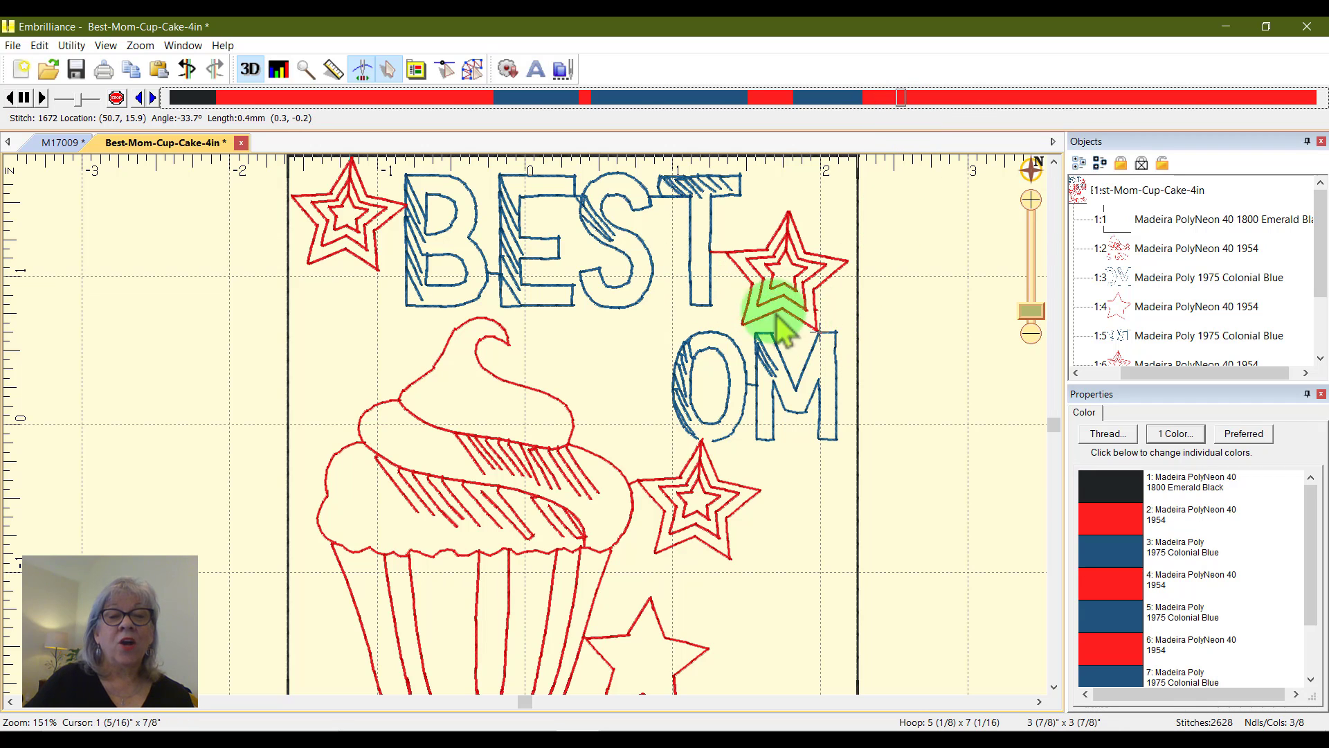
{"action": "left_click_drag", "start_coordinate": [1042, 317], "coordinate": [1032, 296]}
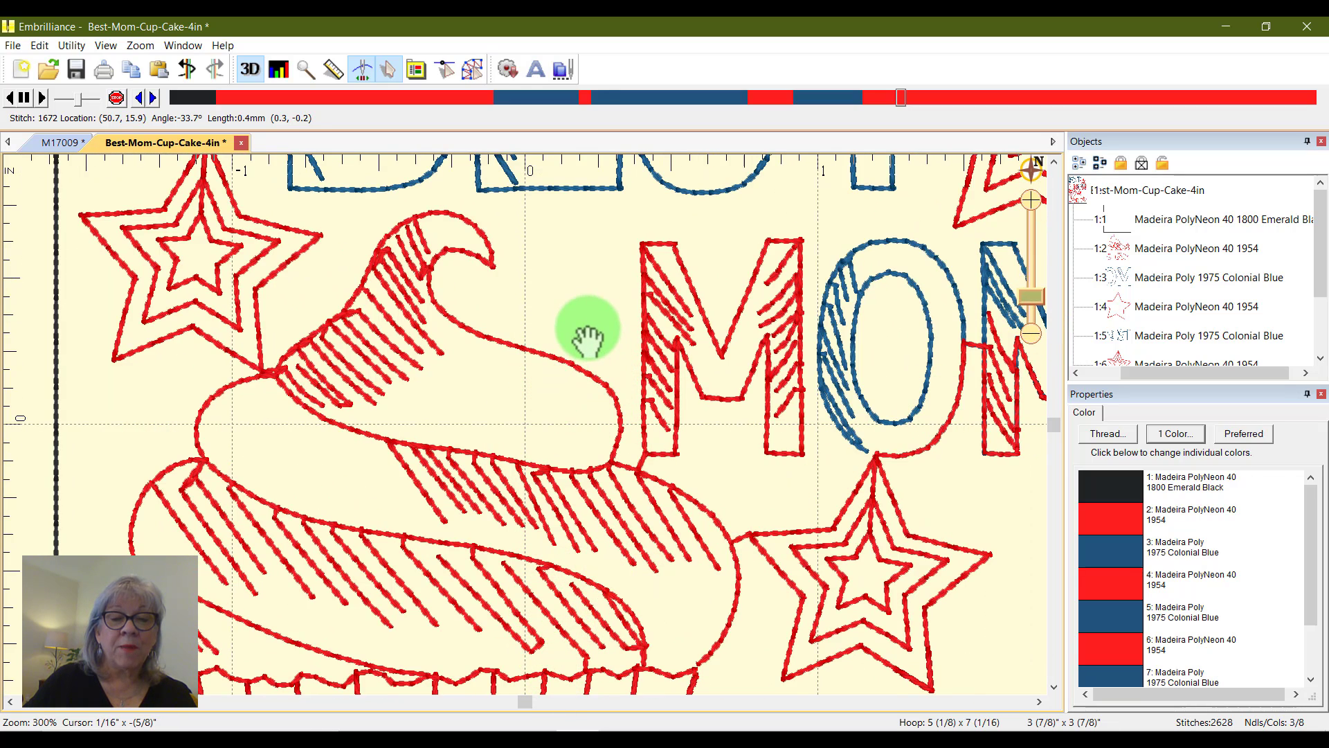
{"action": "key", "text": "3"}
{"action": "left_click_drag", "start_coordinate": [724, 471], "coordinate": [321, 520]}
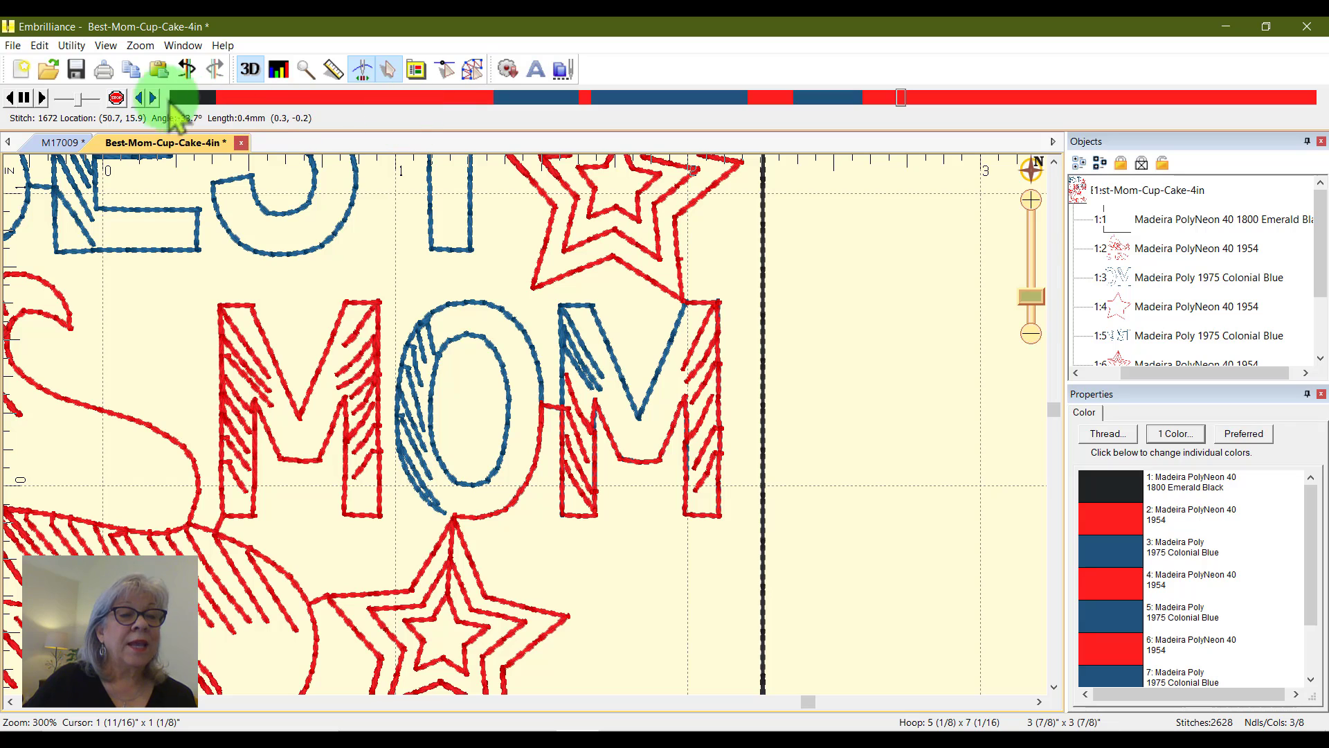
{"action": "left_click", "coordinate": [140, 98]}
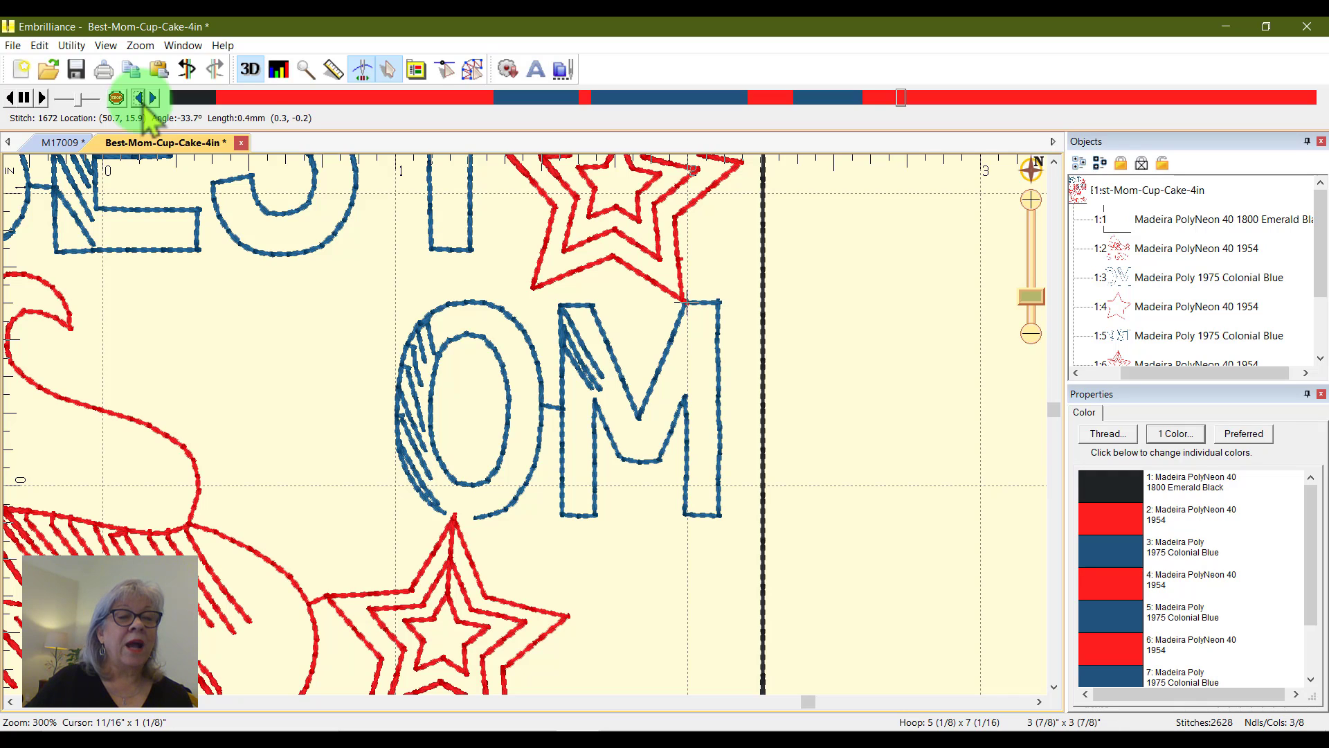
{"action": "left_click", "coordinate": [124, 100]}
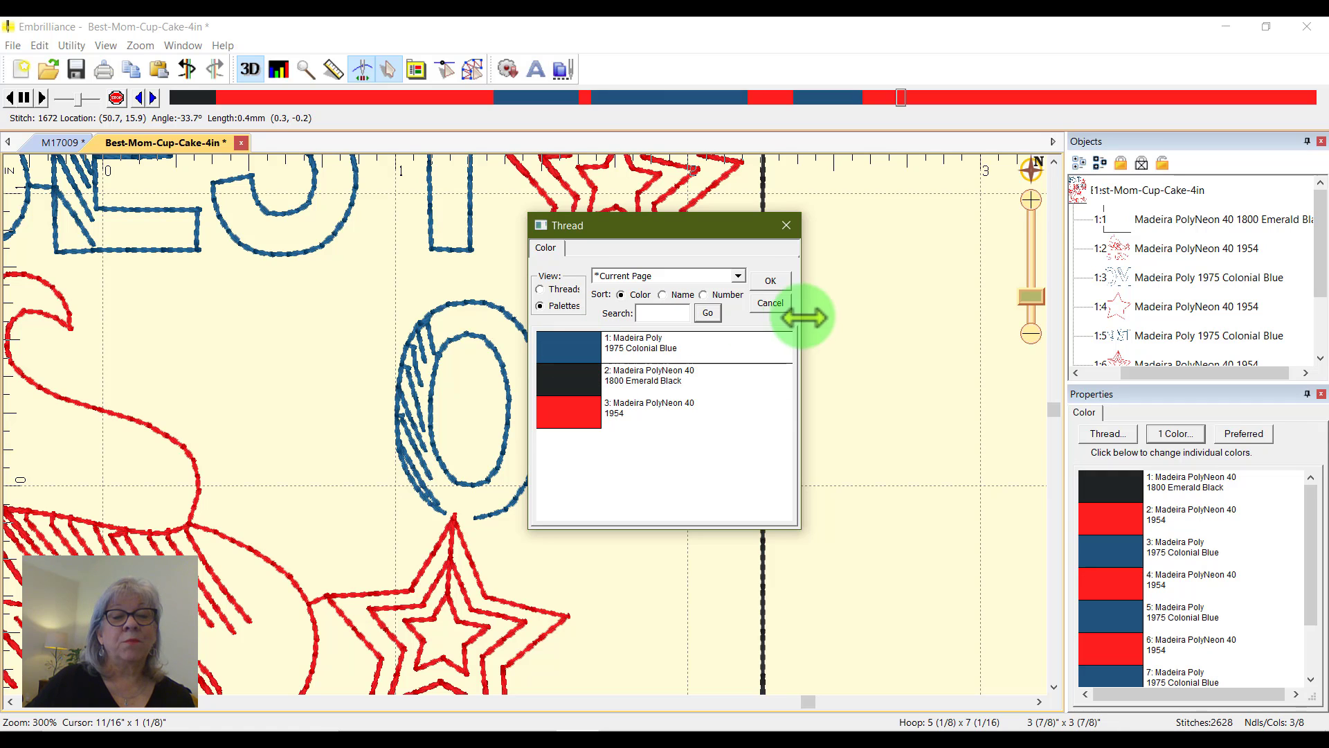
{"action": "left_click", "coordinate": [779, 281]}
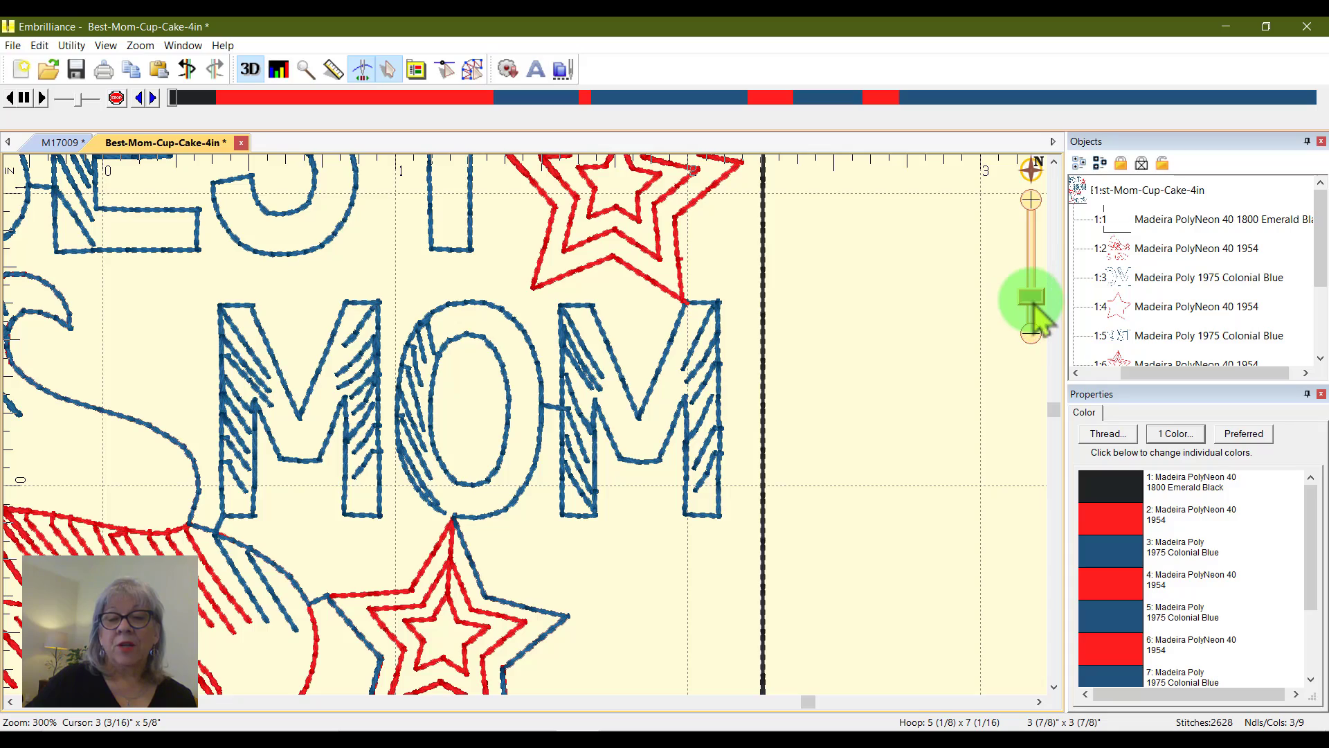
Step: Insert a Madeira PolyNeon 40 1954 color stop at stitch 1776, where the base of the O meets the star tip
{"action": "left_click_drag", "start_coordinate": [1033, 301], "coordinate": [1030, 317]}
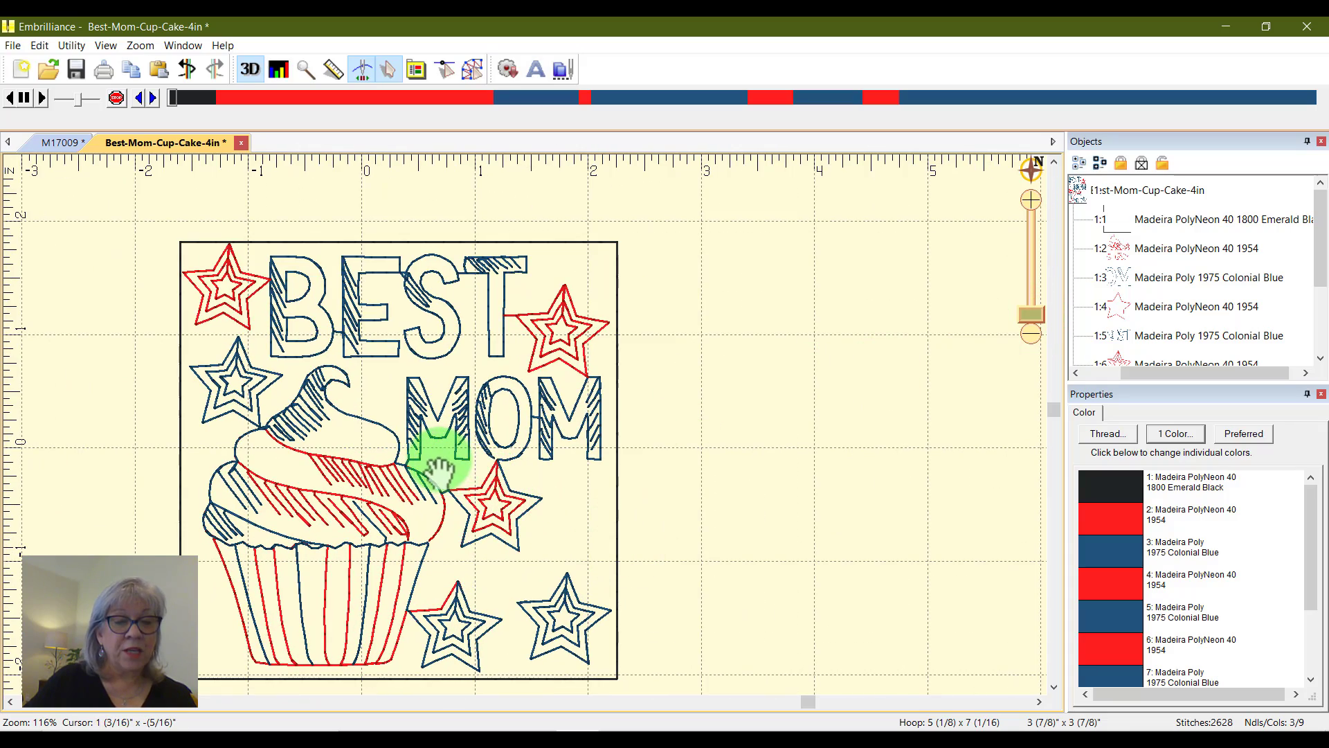
{"action": "left_click_drag", "start_coordinate": [443, 471], "coordinate": [615, 430]}
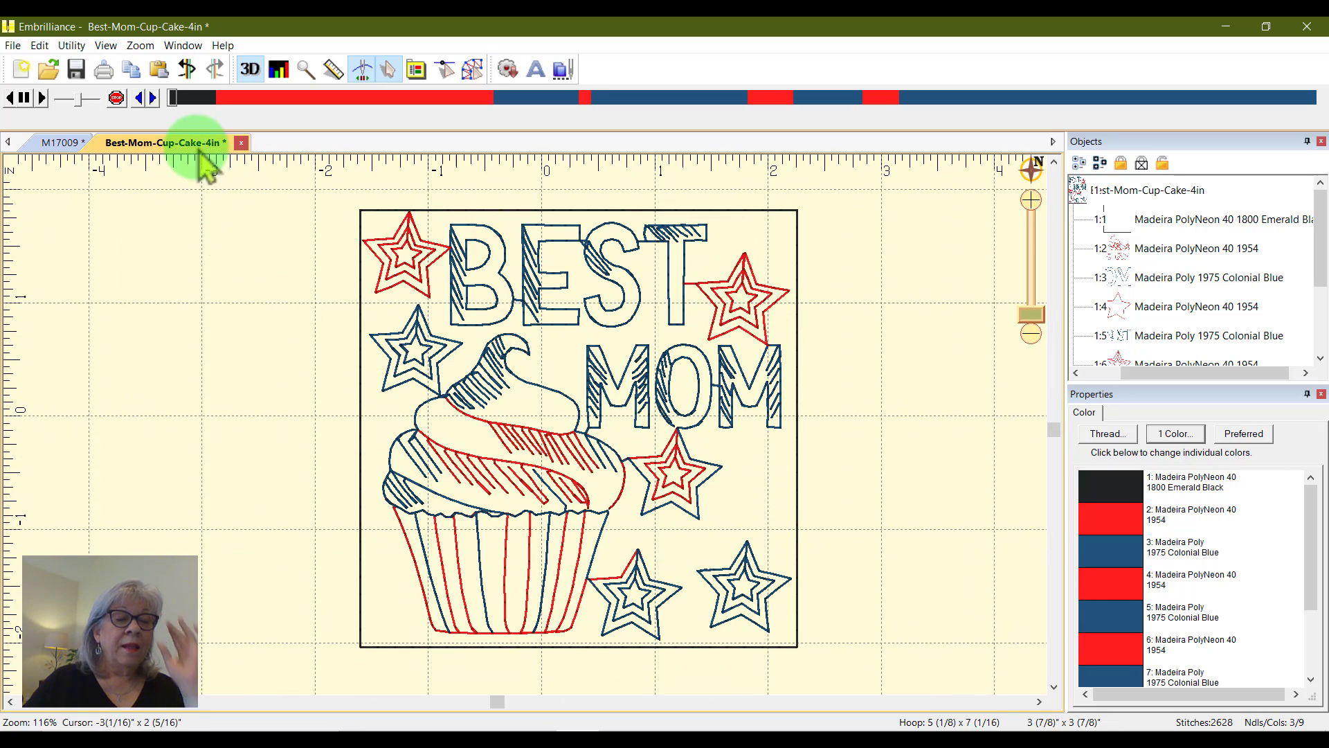
{"action": "left_click_drag", "start_coordinate": [177, 105], "coordinate": [962, 187]}
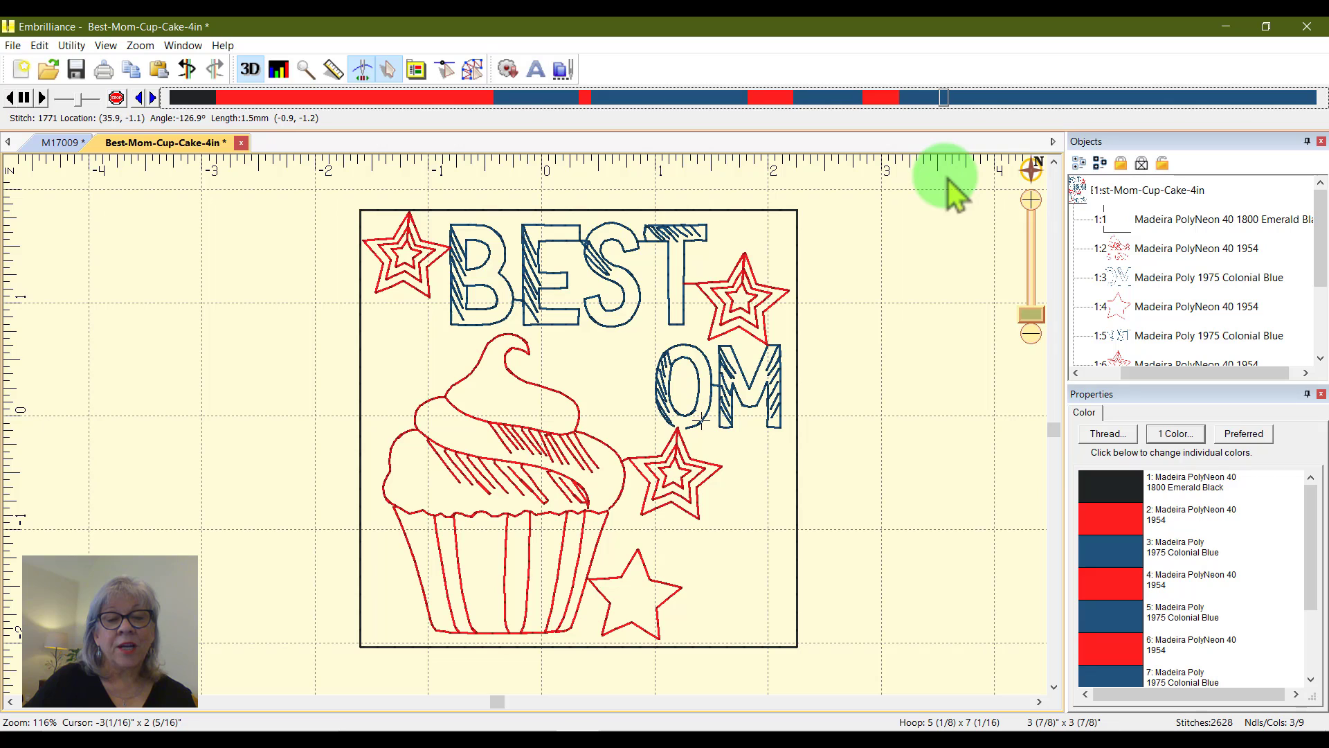
{"action": "left_click_drag", "start_coordinate": [1031, 315], "coordinate": [1031, 304]}
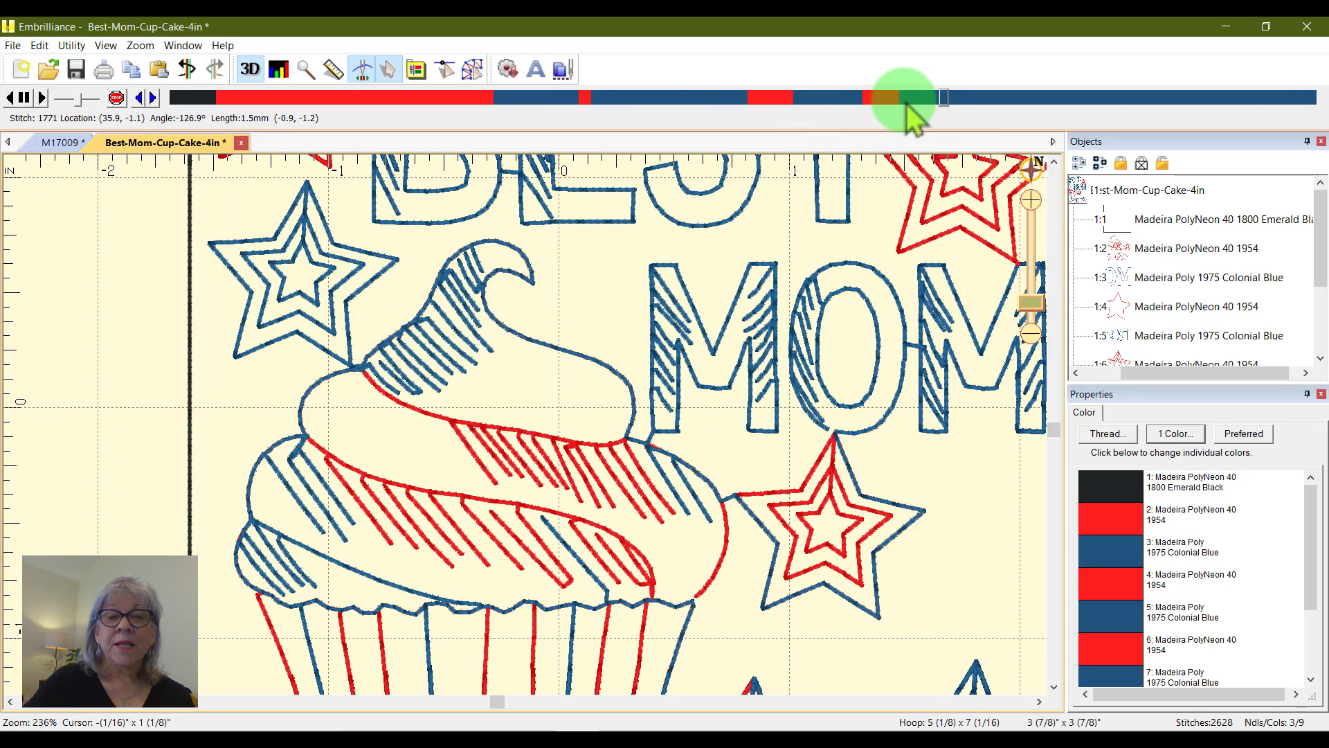
{"action": "left_click_drag", "start_coordinate": [949, 97], "coordinate": [964, 111]}
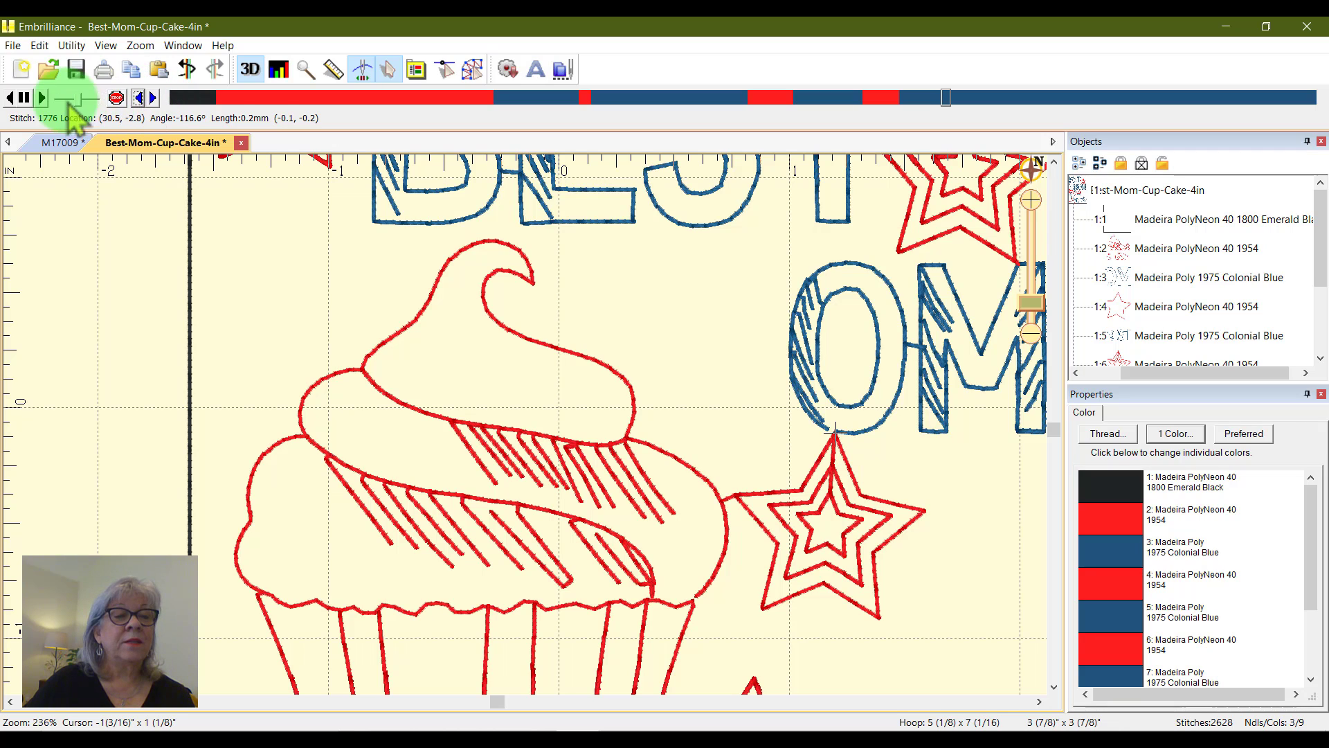
{"action": "left_click", "coordinate": [116, 97]}
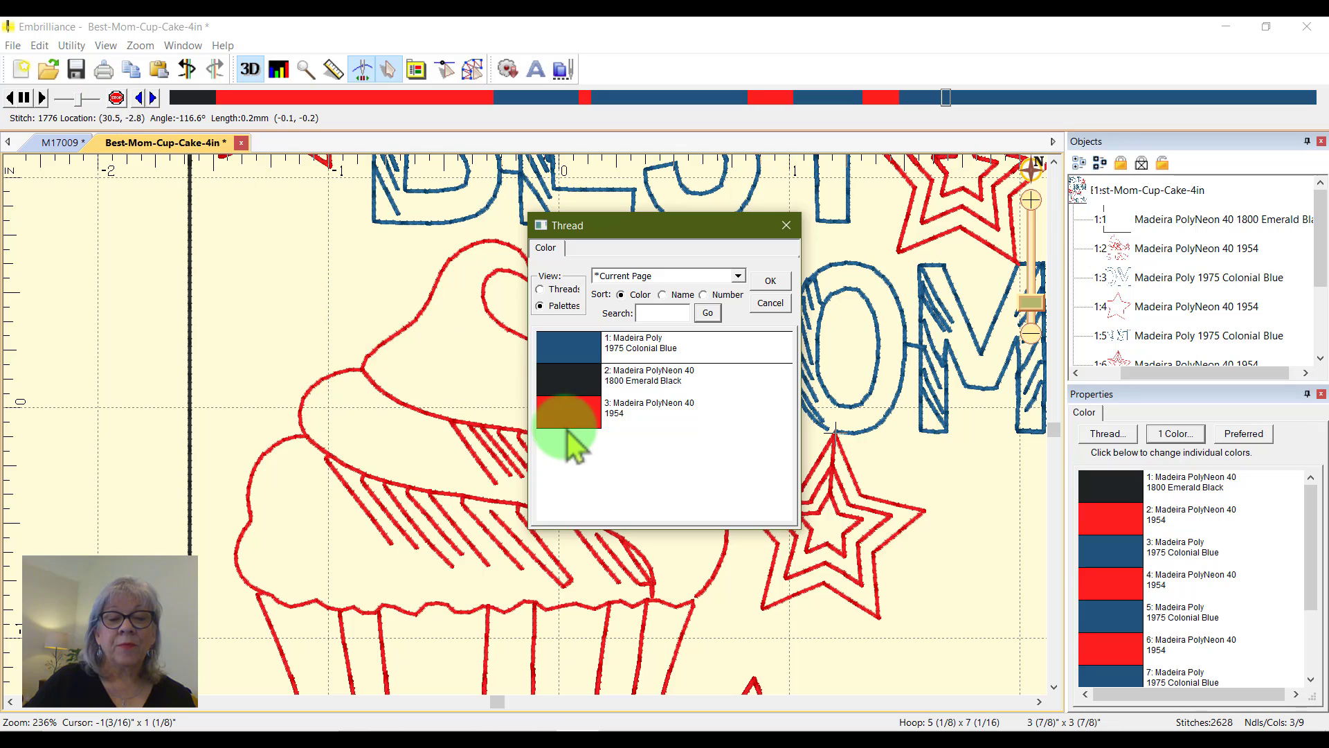
{"action": "left_click", "coordinate": [770, 281]}
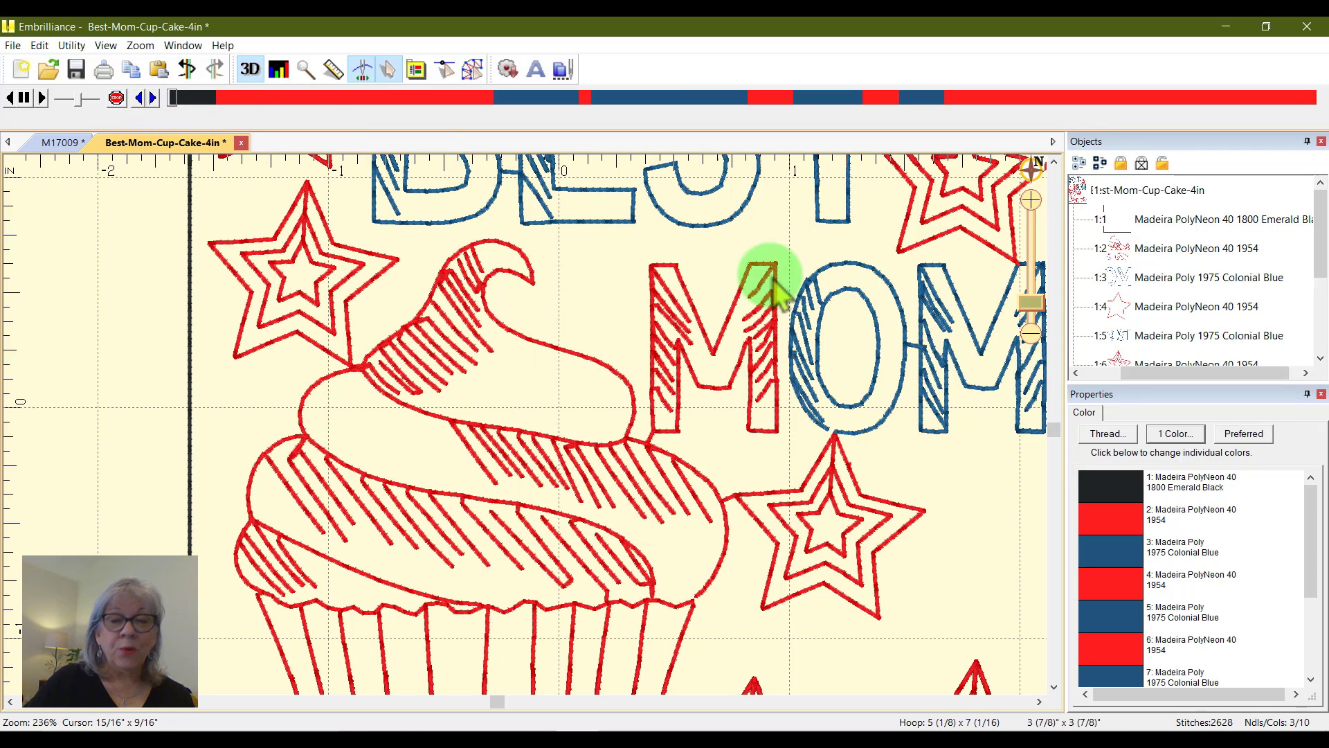
Step: Insert a Madeira Poly 1975 Colonial Blue color stop at stitch 1811, just before the first M of MOM
{"action": "left_click_drag", "start_coordinate": [1038, 305], "coordinate": [1039, 324]}
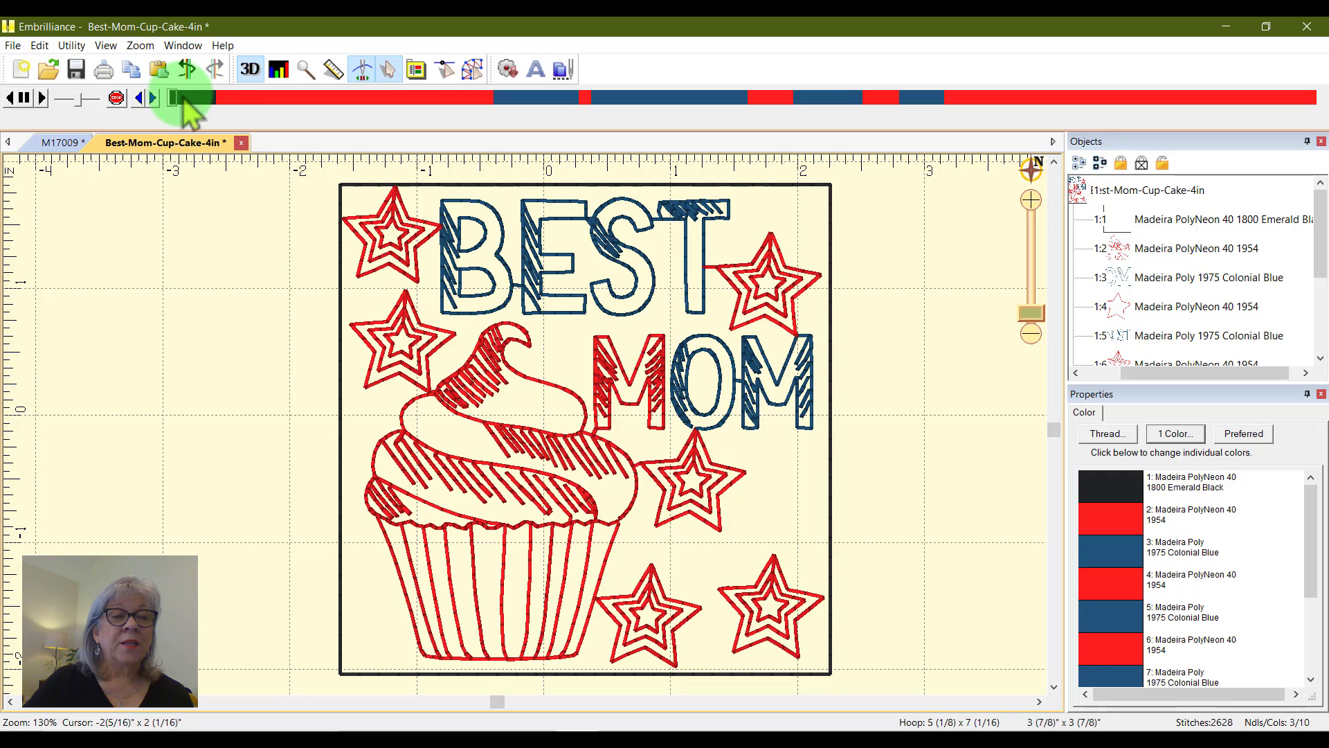
{"action": "left_click", "coordinate": [207, 97]}
{"action": "mouse_move", "coordinate": [220, 103]}
{"action": "left_mouse_down"}
{"action": "mouse_move", "coordinate": [688, 130]}
{"action": "mouse_move", "coordinate": [988, 130]}
{"action": "mouse_move", "coordinate": [973, 137]}
{"action": "left_mouse_up"}
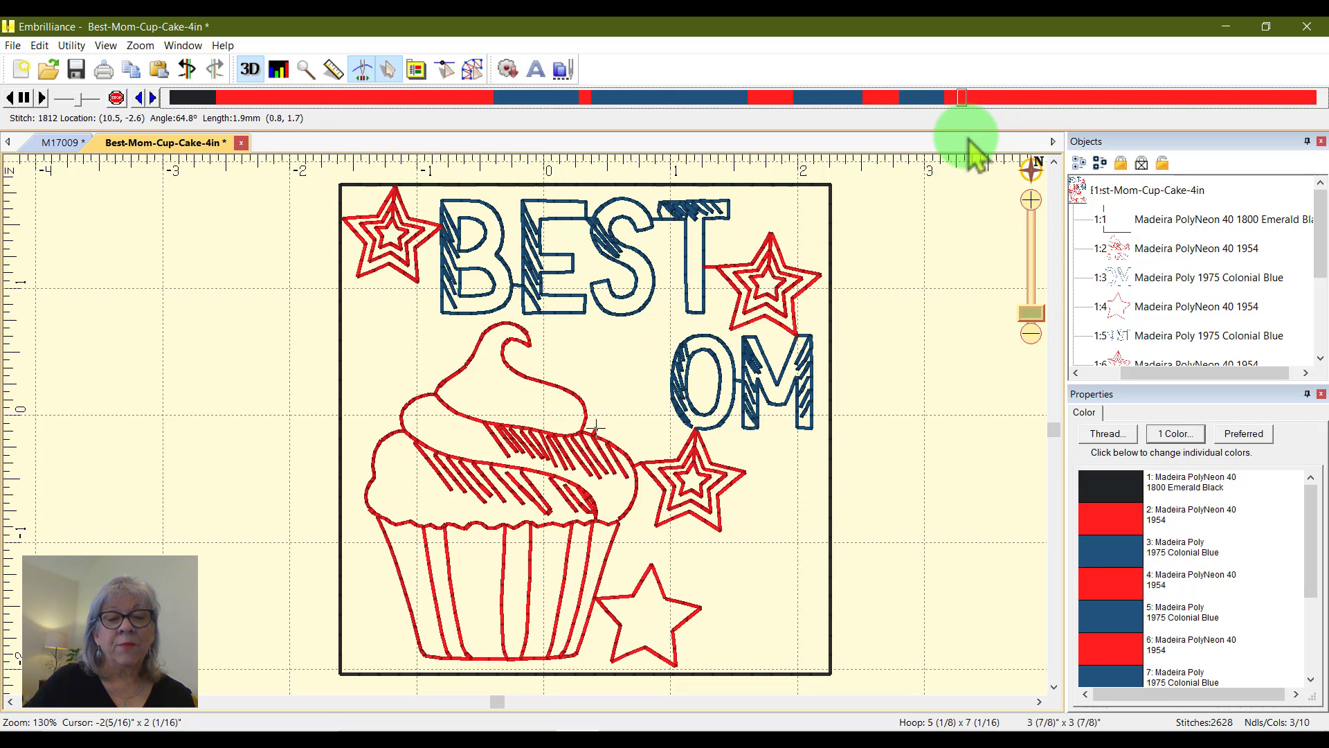
{"action": "left_click", "coordinate": [141, 99]}
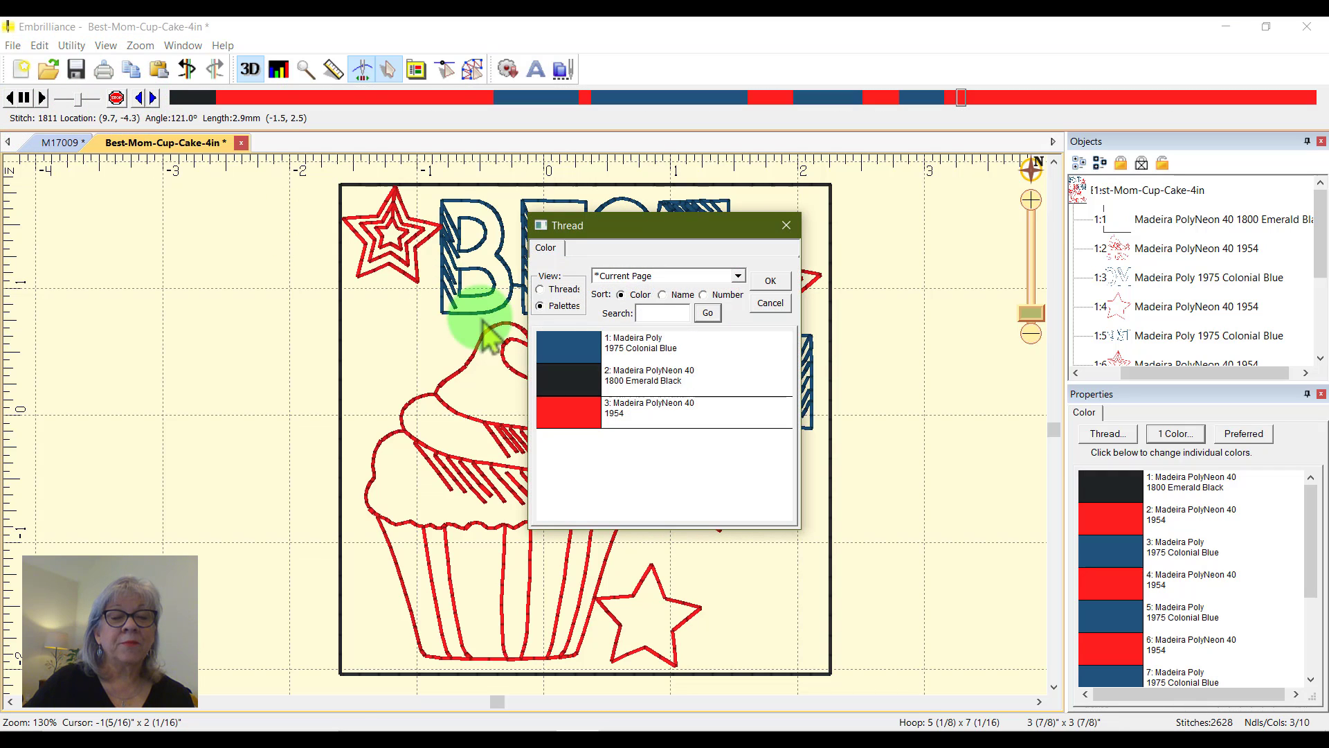
{"action": "left_click", "coordinate": [771, 281]}
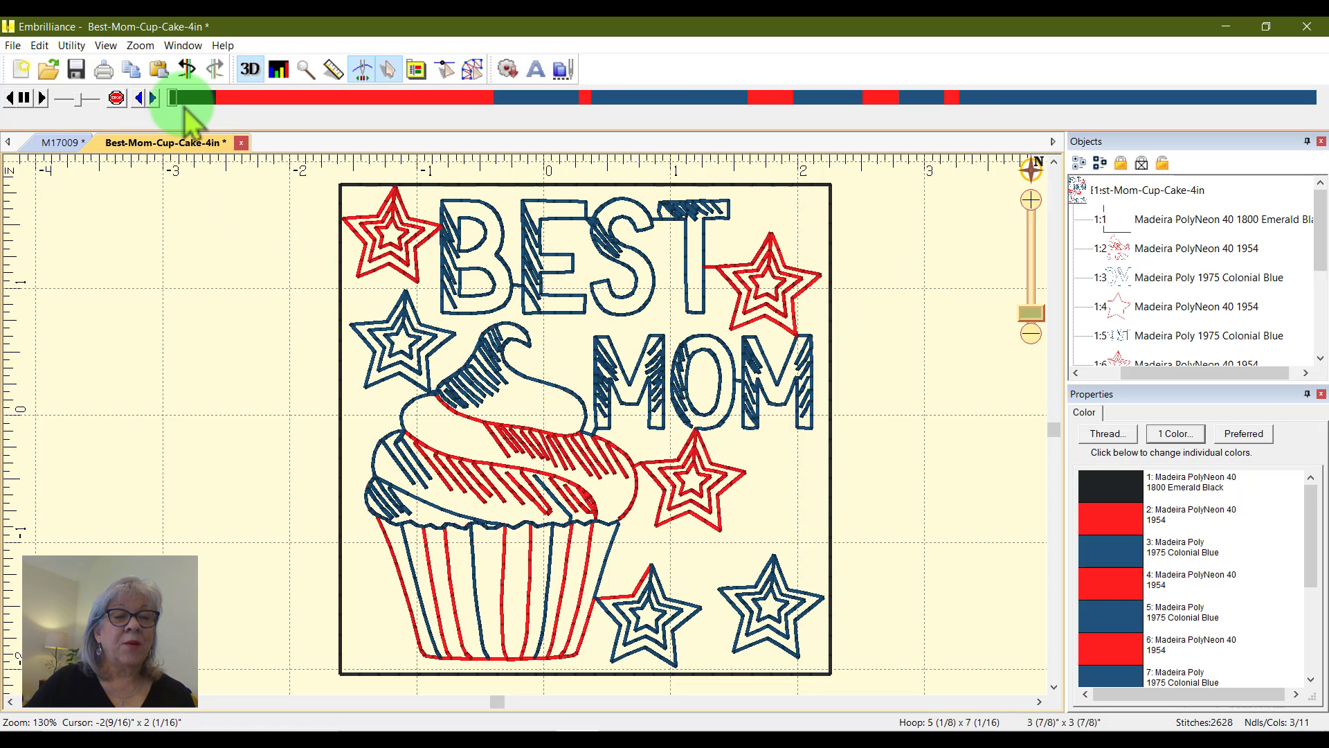
Step: Insert a Madeira PolyNeon 40 1954 color stop at stitch 1984, right after the first M of MOM is completed
{"action": "left_click_drag", "start_coordinate": [181, 105], "coordinate": [1054, 117]}
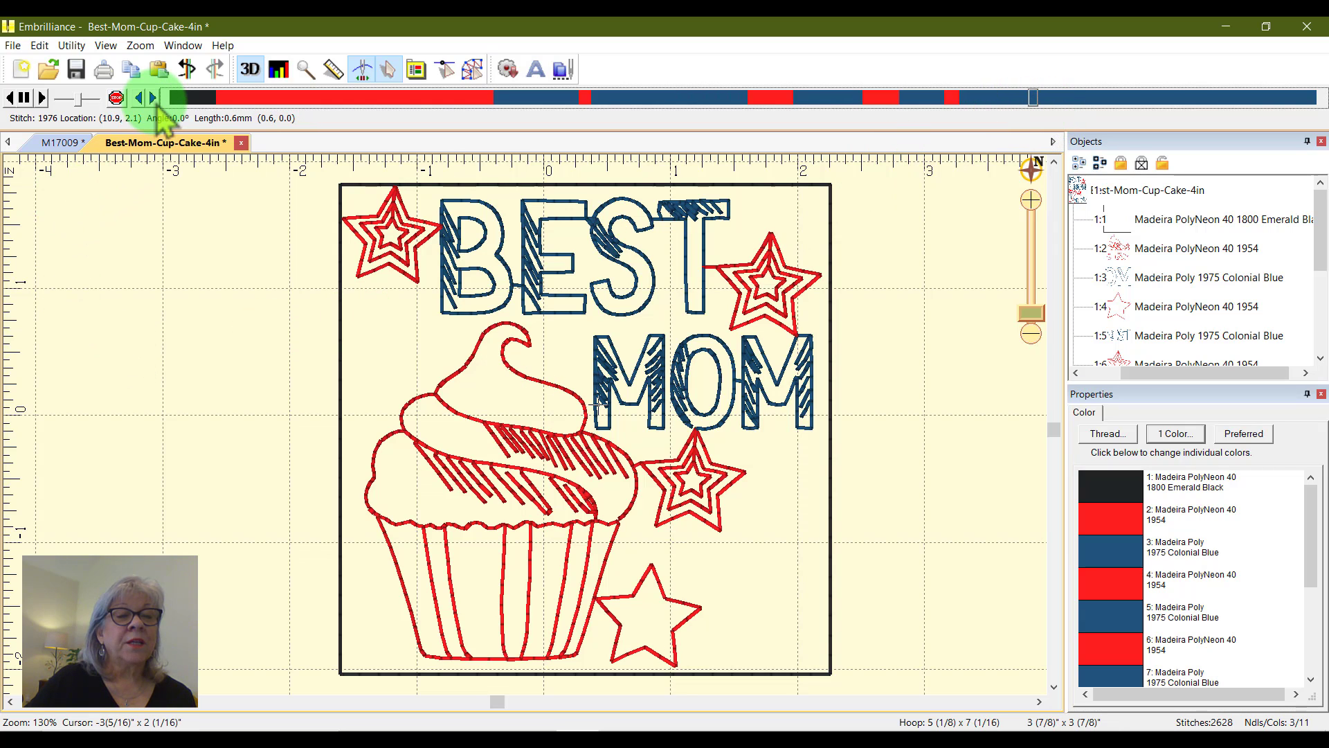
{"action": "double_click", "coordinate": [138, 98]}
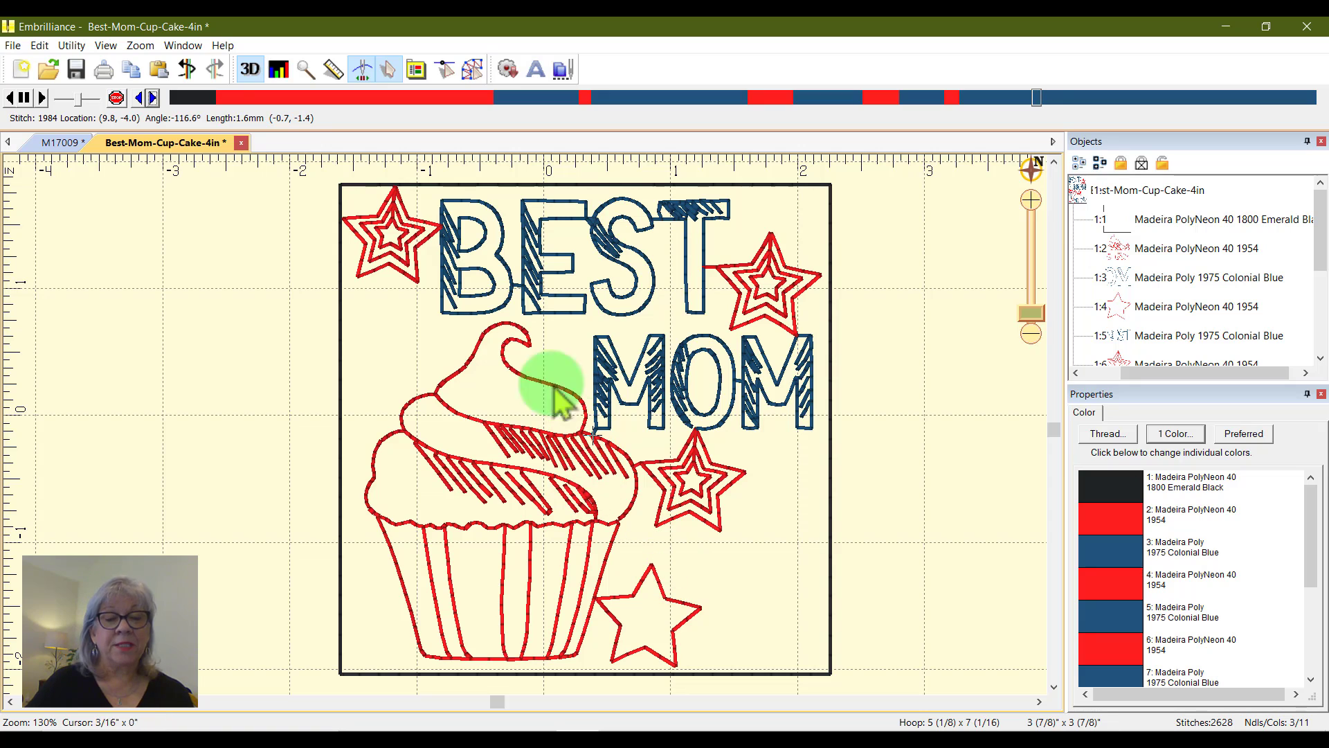
{"action": "left_click", "coordinate": [116, 97]}
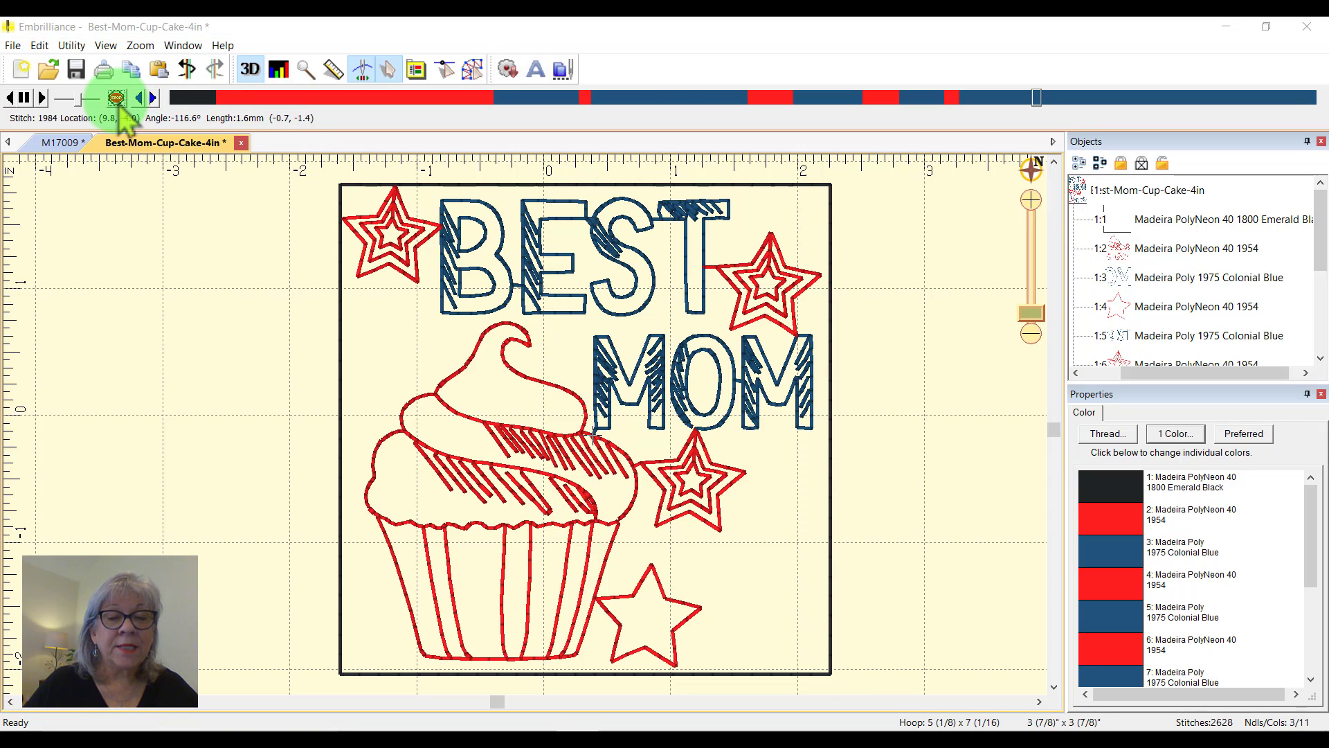
{"action": "left_click", "coordinate": [583, 416]}
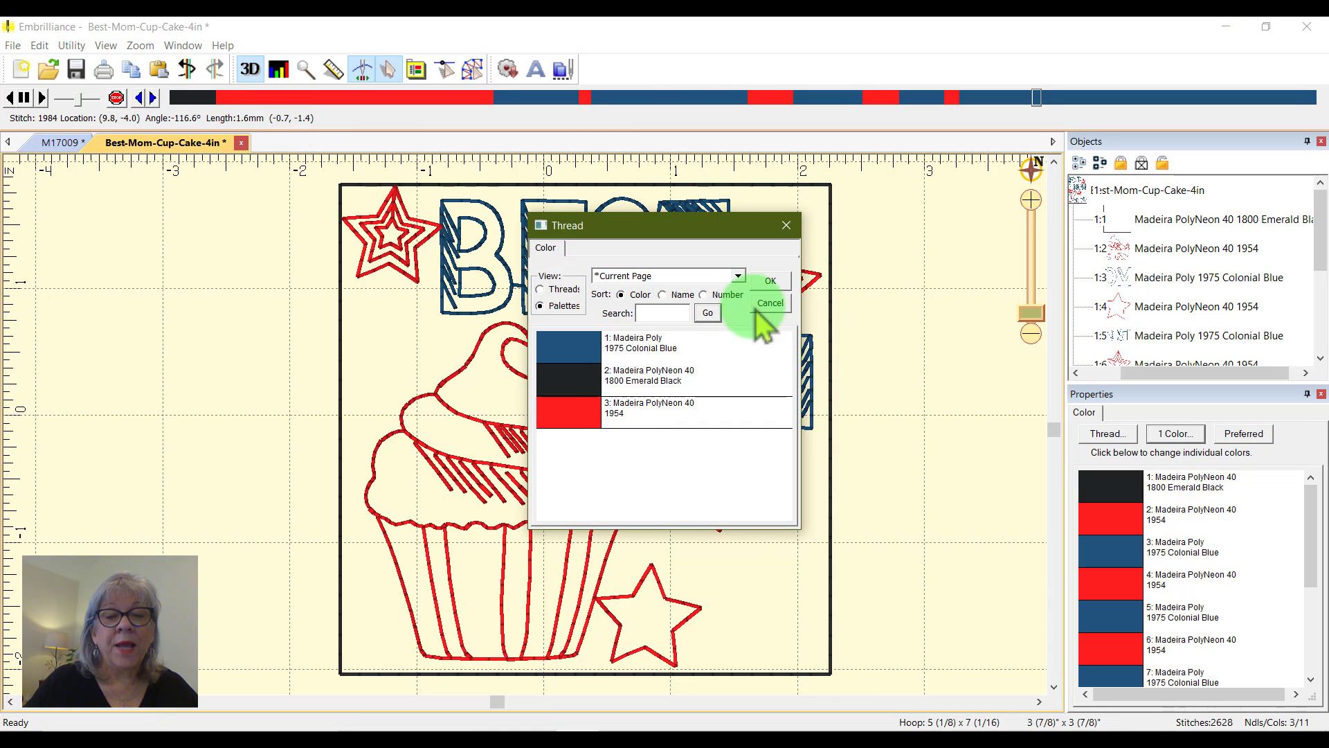
{"action": "left_click", "coordinate": [770, 280]}
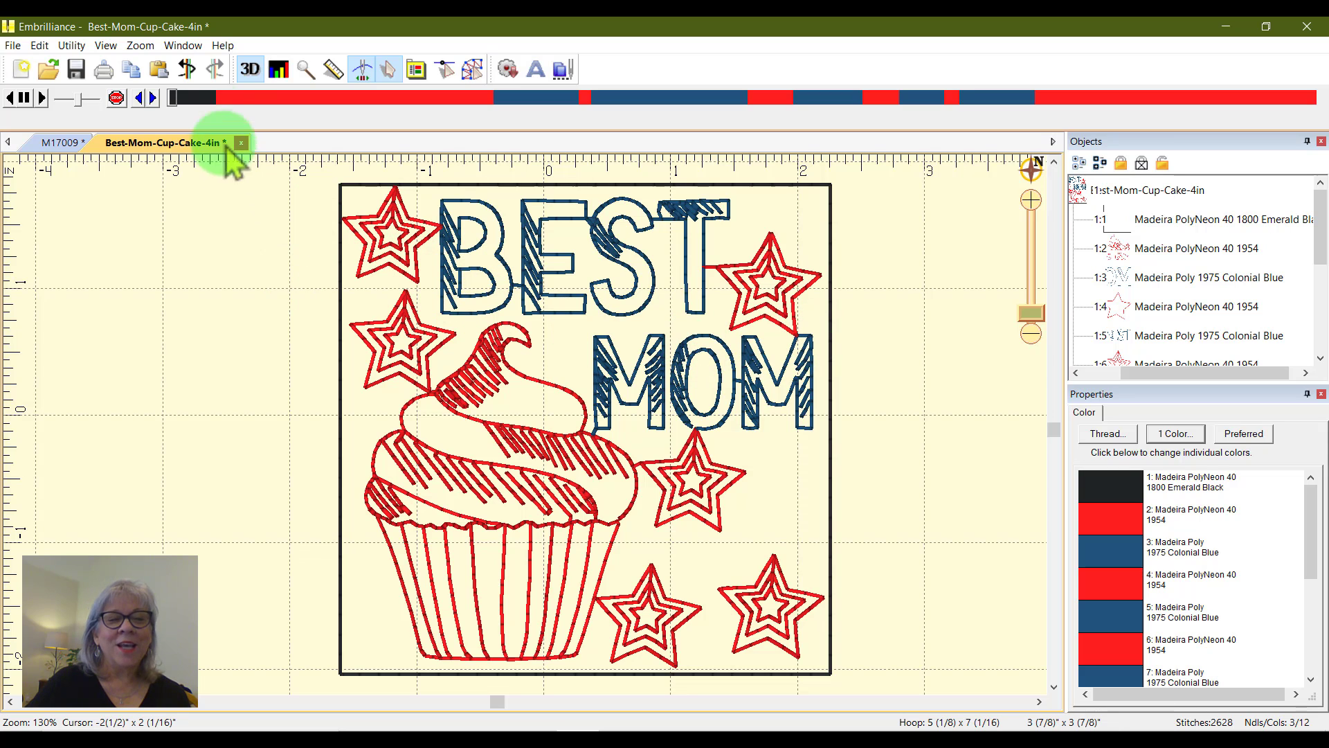
Step: Scrub through the stitch simulation to review the sewing order of the recolored lettering and stars
{"action": "left_click", "coordinate": [198, 99]}
{"action": "left_click_drag", "start_coordinate": [216, 121], "coordinate": [748, 194]}
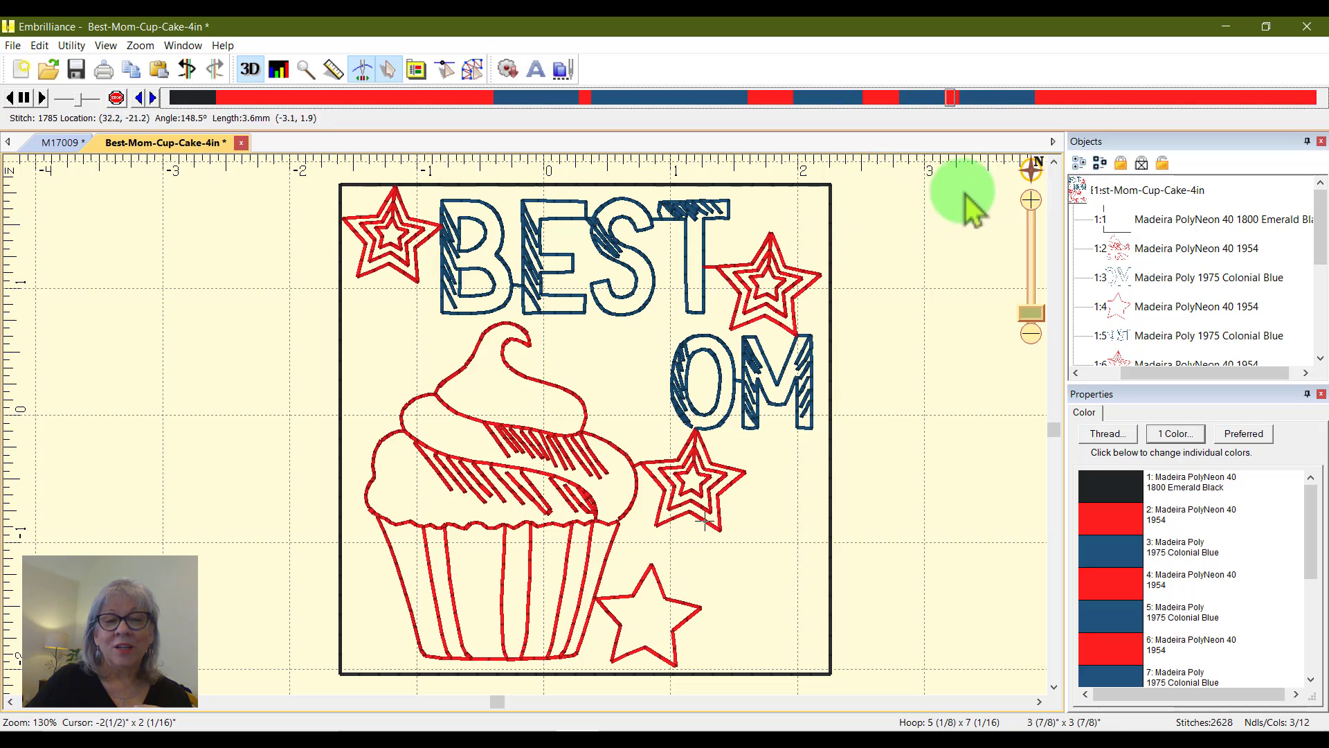
{"action": "left_click_drag", "start_coordinate": [1165, 147], "coordinate": [964, 163]}
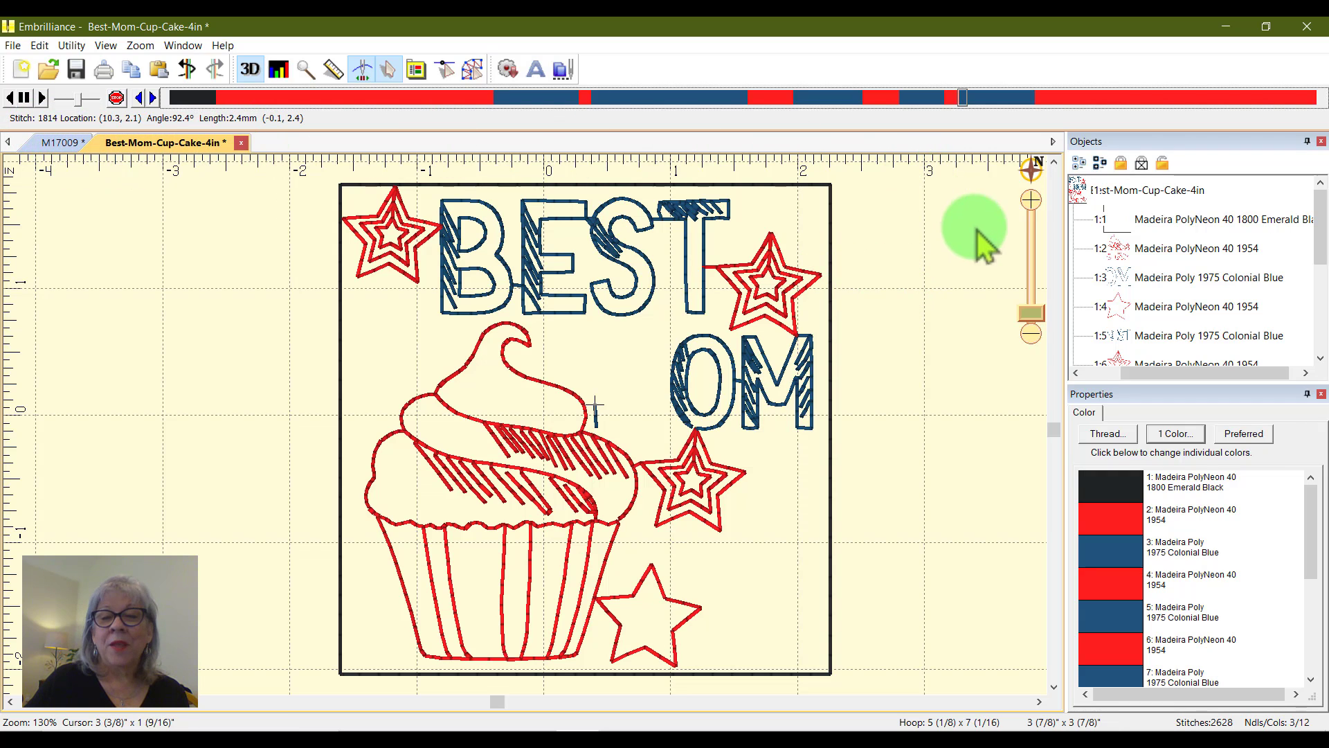
Step: Open a fresh copy of Best-Mom-Cup-Cake-4in on a new page, expand its color list and select the Madeira PolyNeon 40 1954 object
{"action": "left_click", "coordinate": [21, 69]}
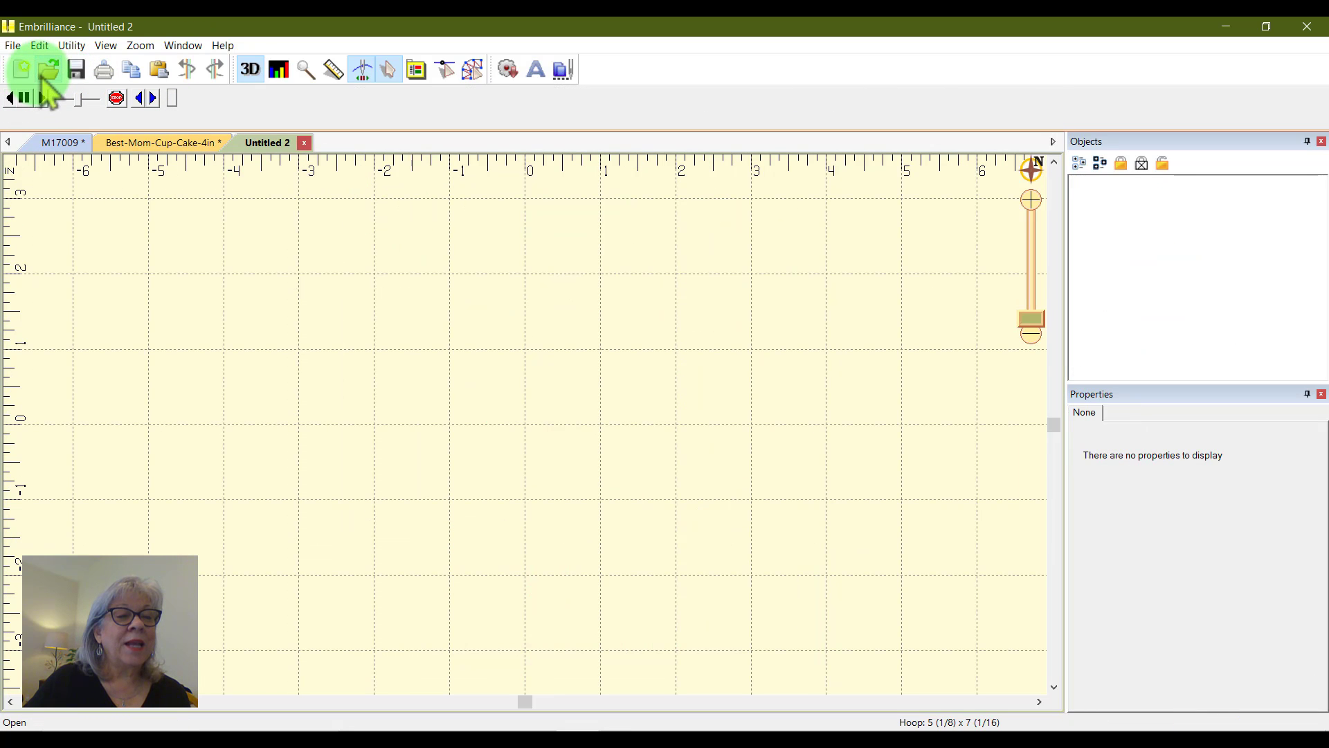
{"action": "left_click", "coordinate": [48, 72]}
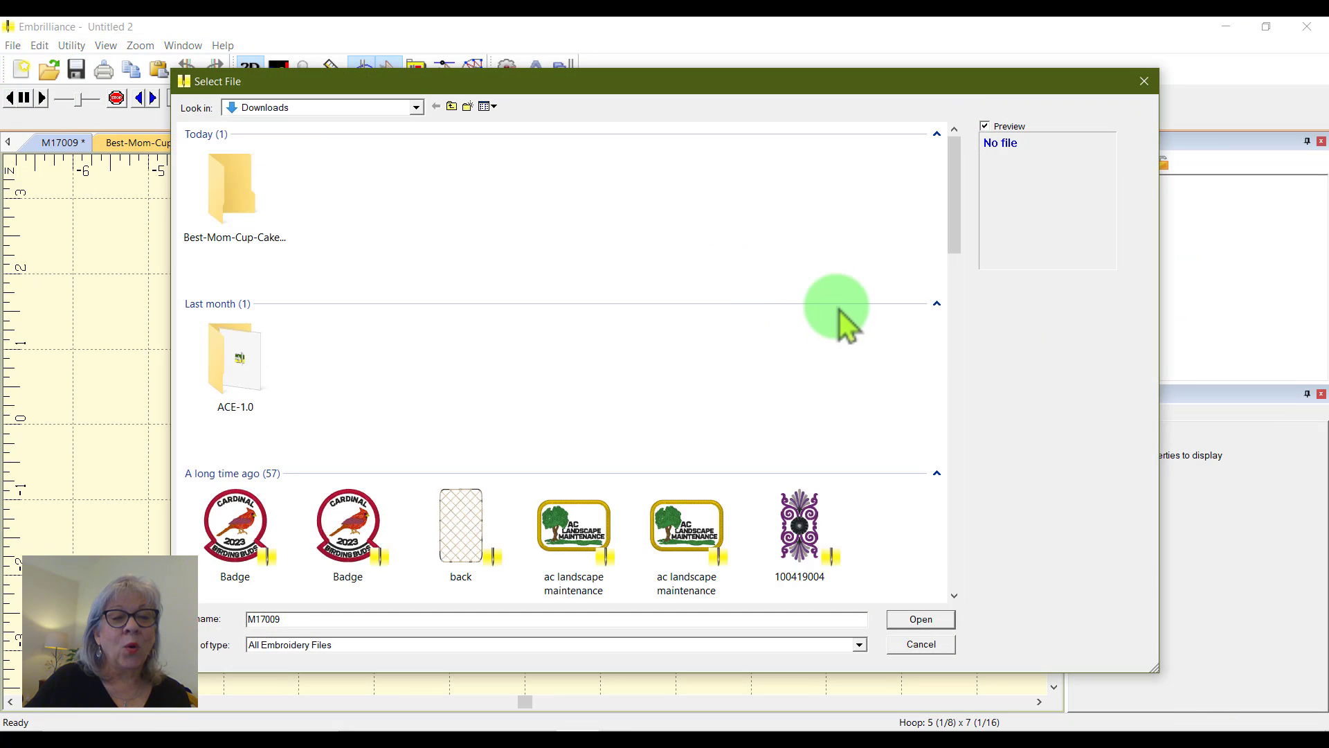
{"action": "double_click", "coordinate": [223, 194]}
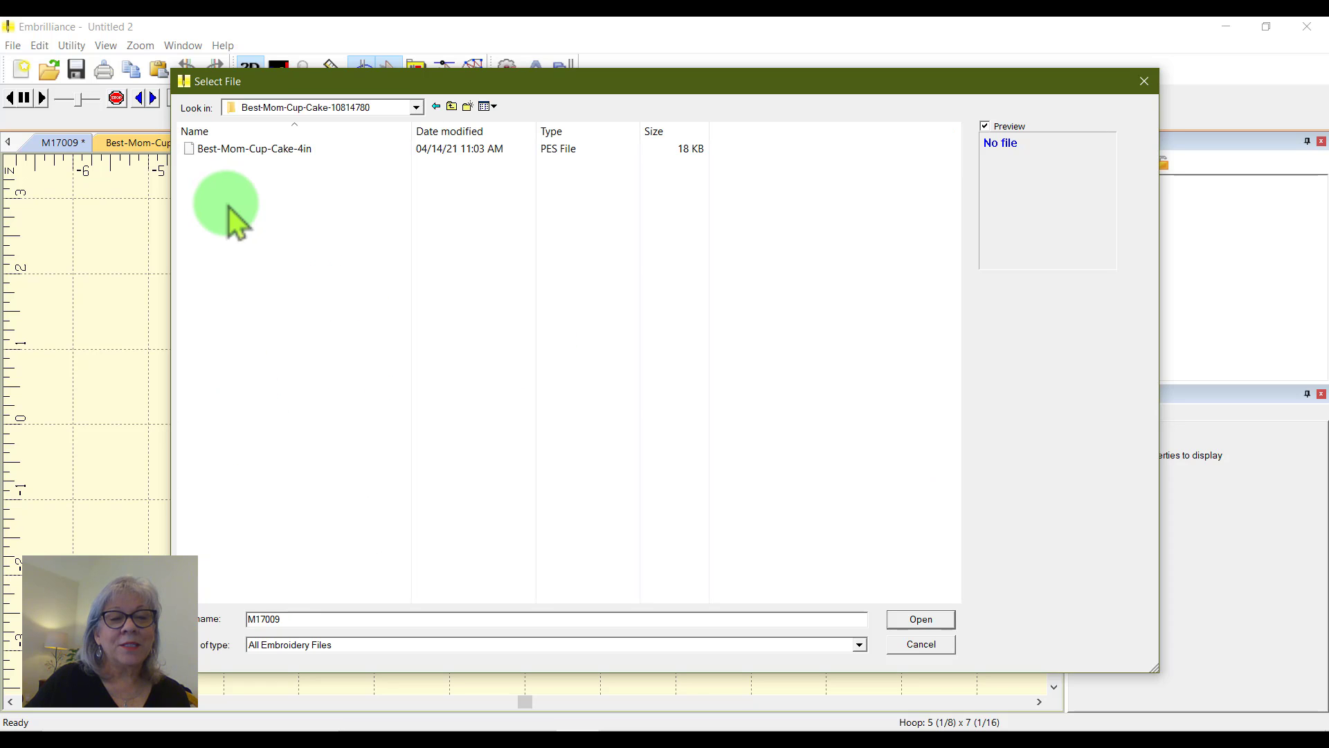
{"action": "double_click", "coordinate": [298, 149]}
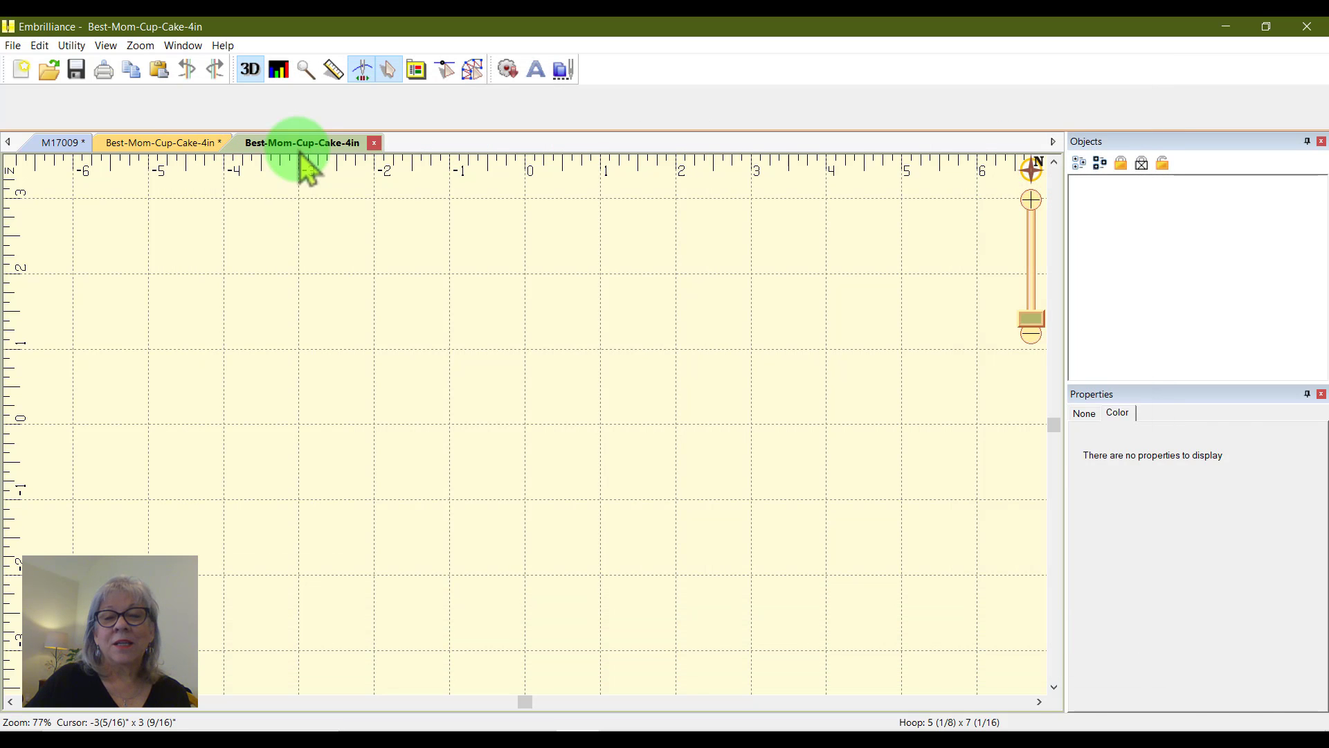
{"action": "left_click", "coordinate": [1083, 190]}
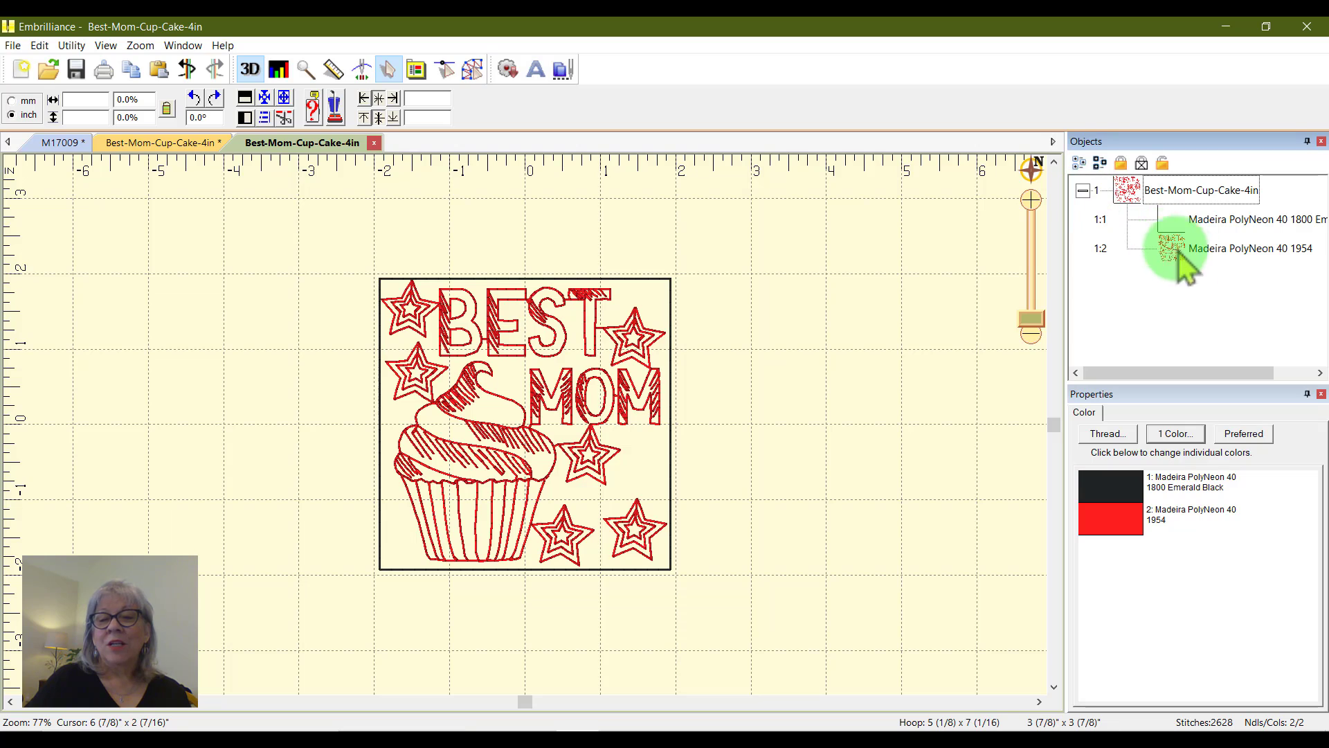
{"action": "left_click", "coordinate": [1236, 250]}
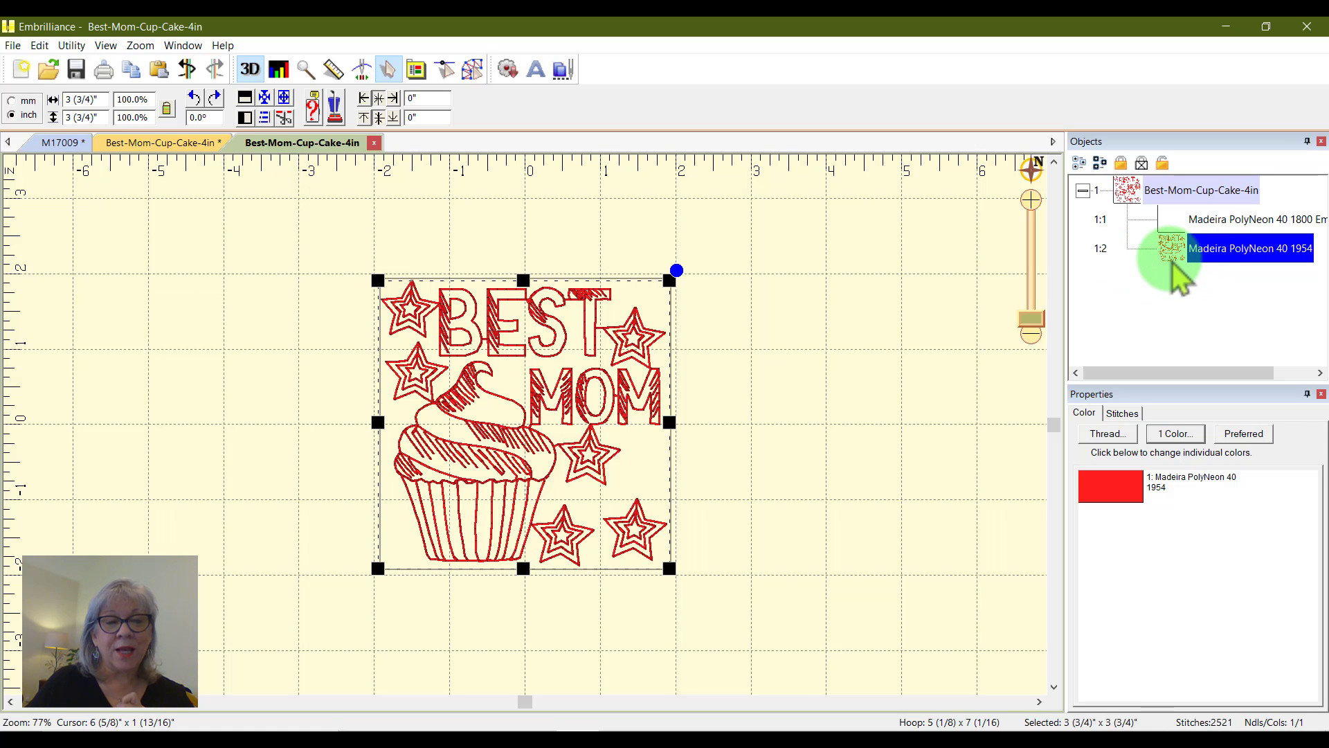
Step: In the stitch simulator, insert a Floriani 0275 Mineral Green color stop at stitch 937, where the star above the final M begins
{"action": "left_click", "coordinate": [370, 76]}
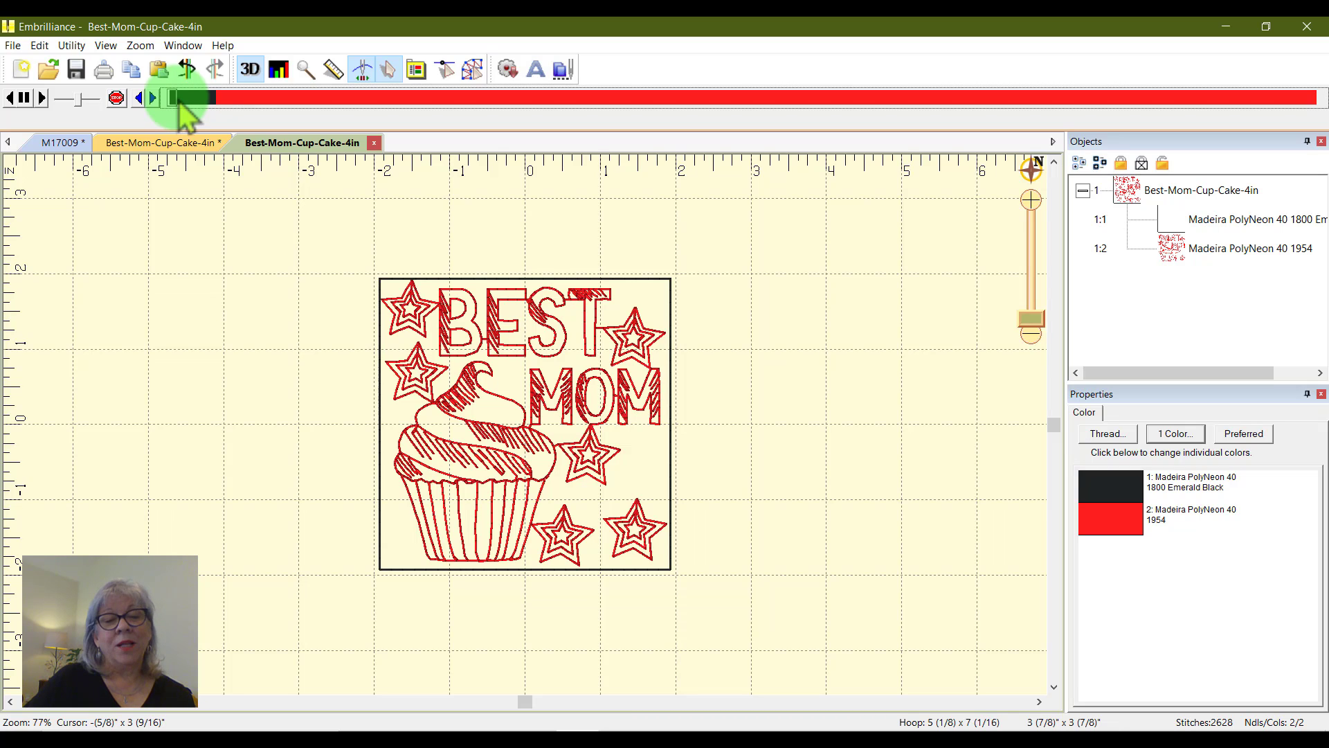
{"action": "left_click_drag", "start_coordinate": [181, 101], "coordinate": [603, 124]}
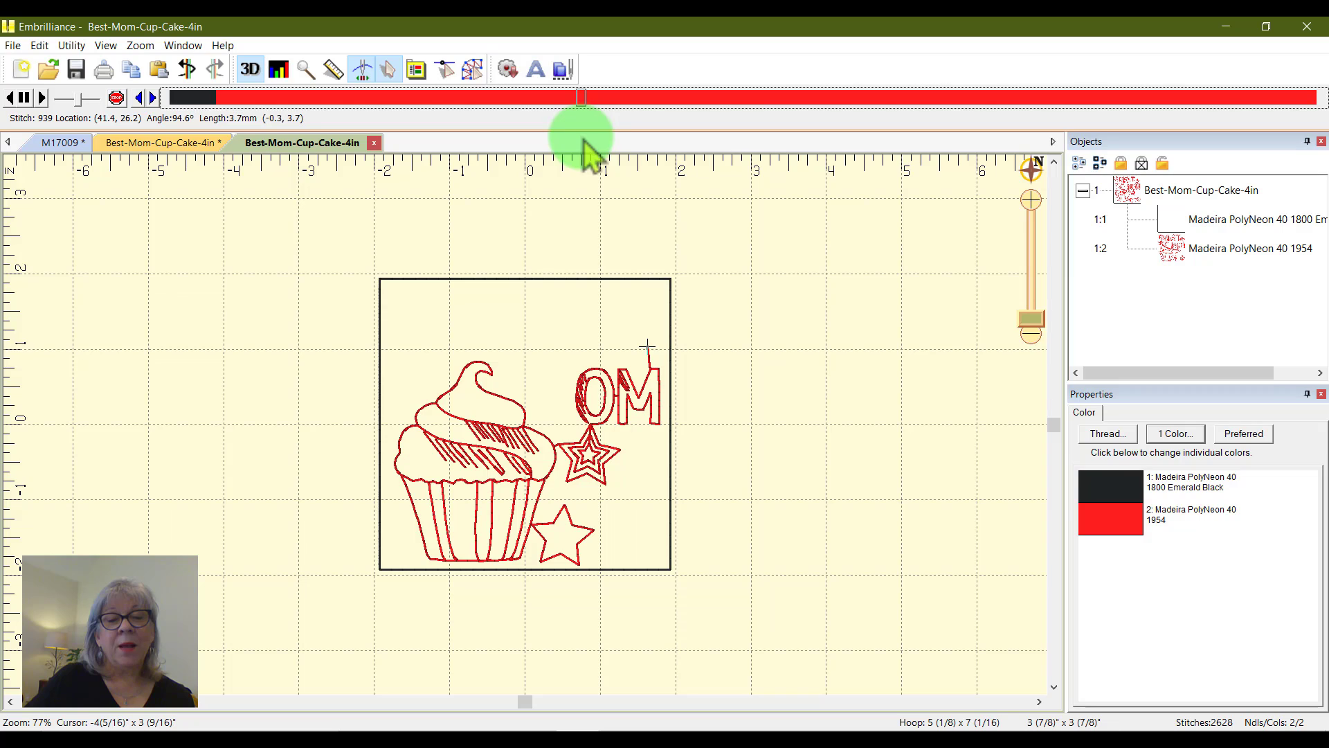
{"action": "left_click", "coordinate": [158, 99]}
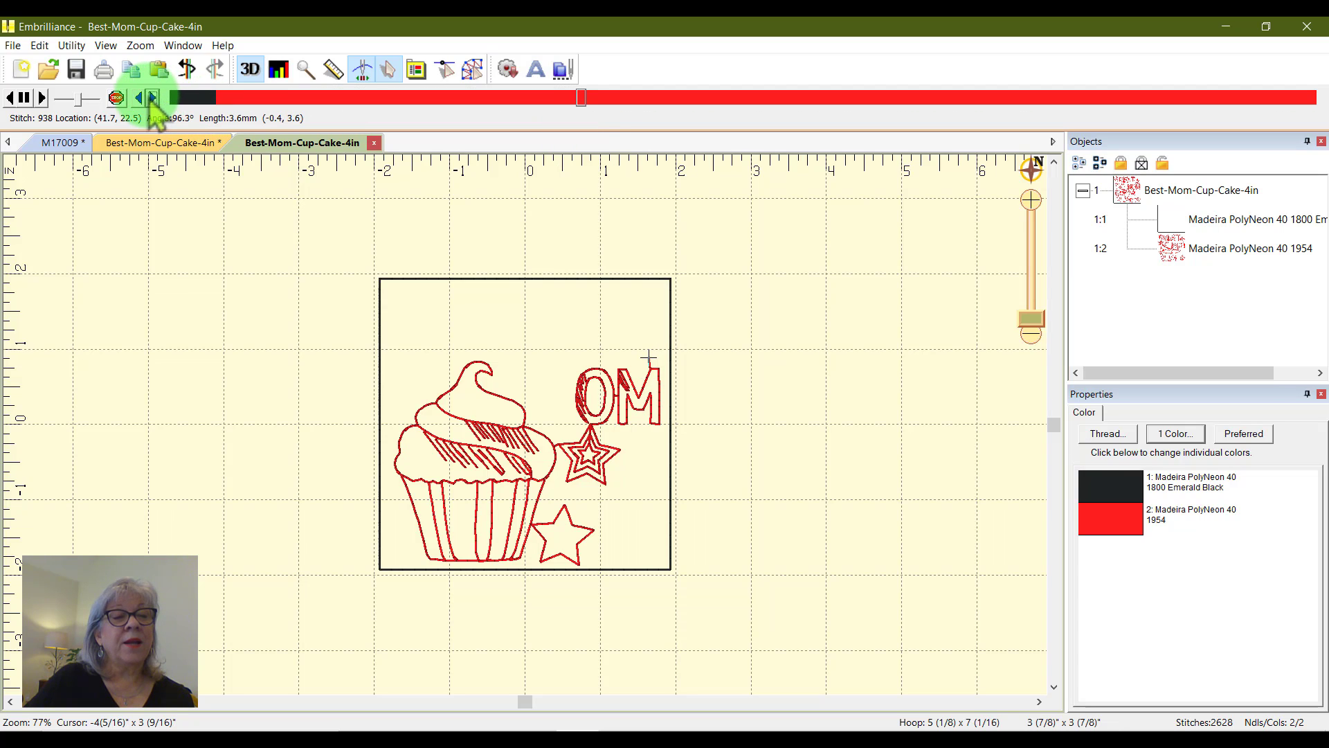
{"action": "left_click", "coordinate": [139, 98]}
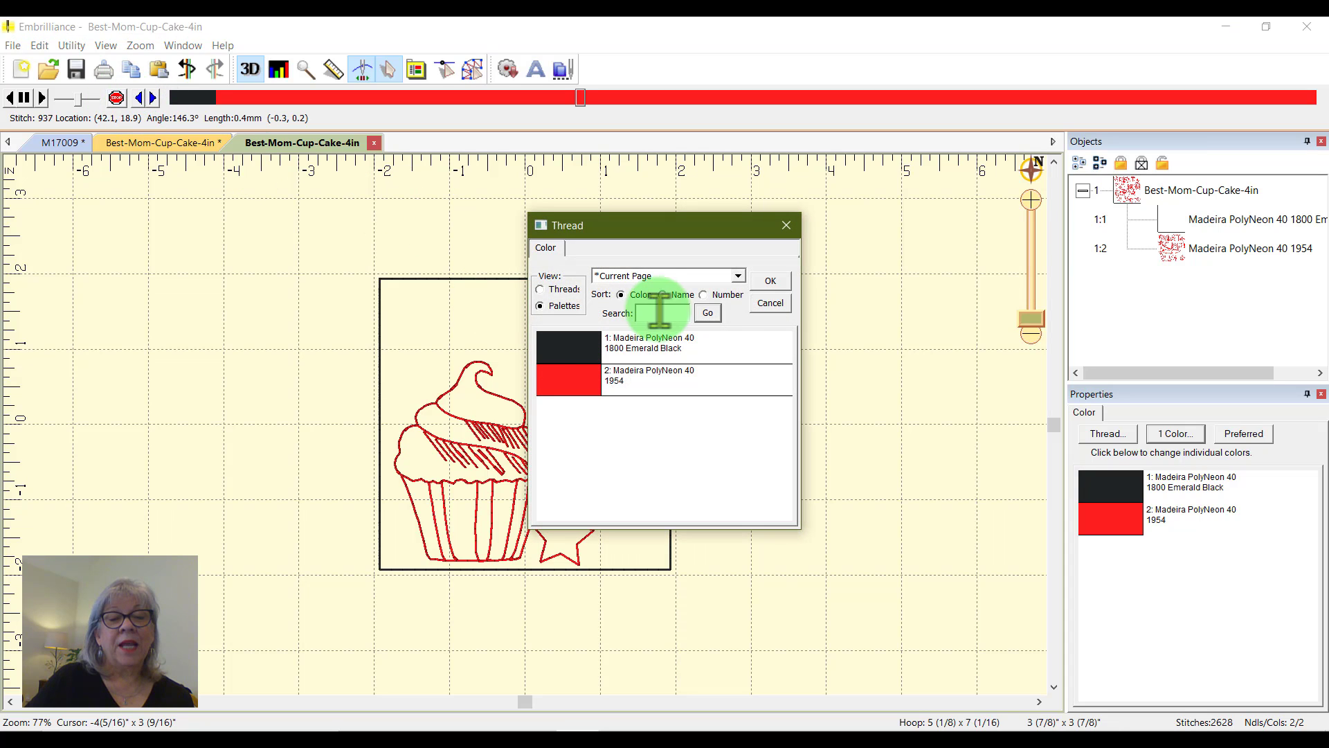
{"action": "left_click", "coordinate": [541, 290]}
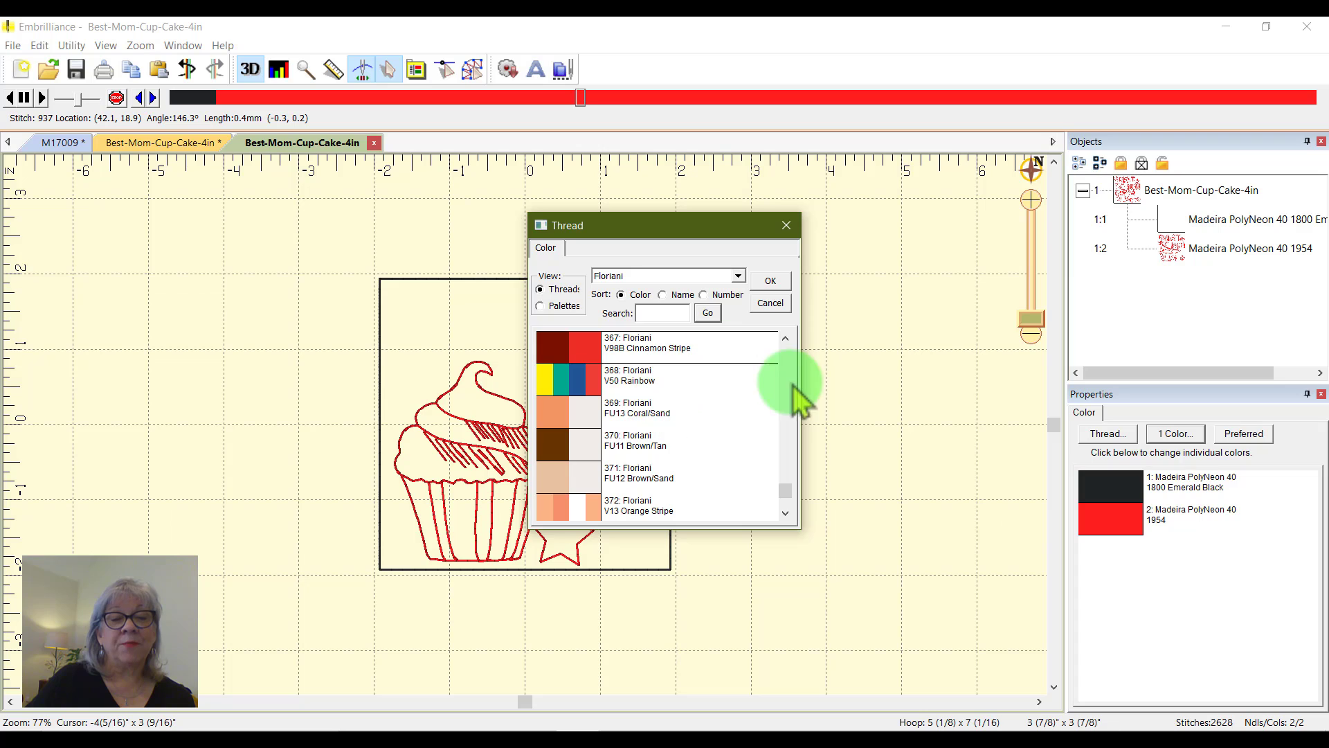
{"action": "left_click_drag", "start_coordinate": [785, 489], "coordinate": [584, 424]}
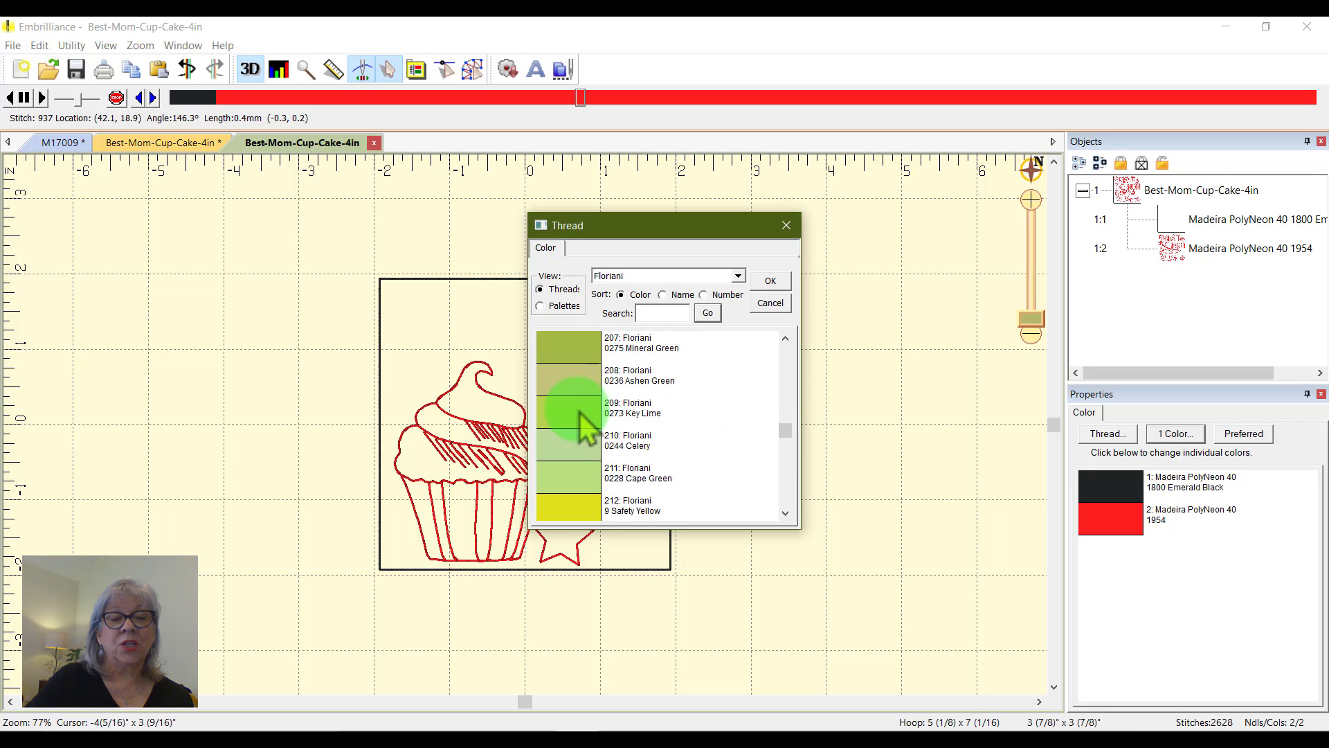
{"action": "left_click", "coordinate": [564, 350]}
{"action": "left_click", "coordinate": [771, 282]}
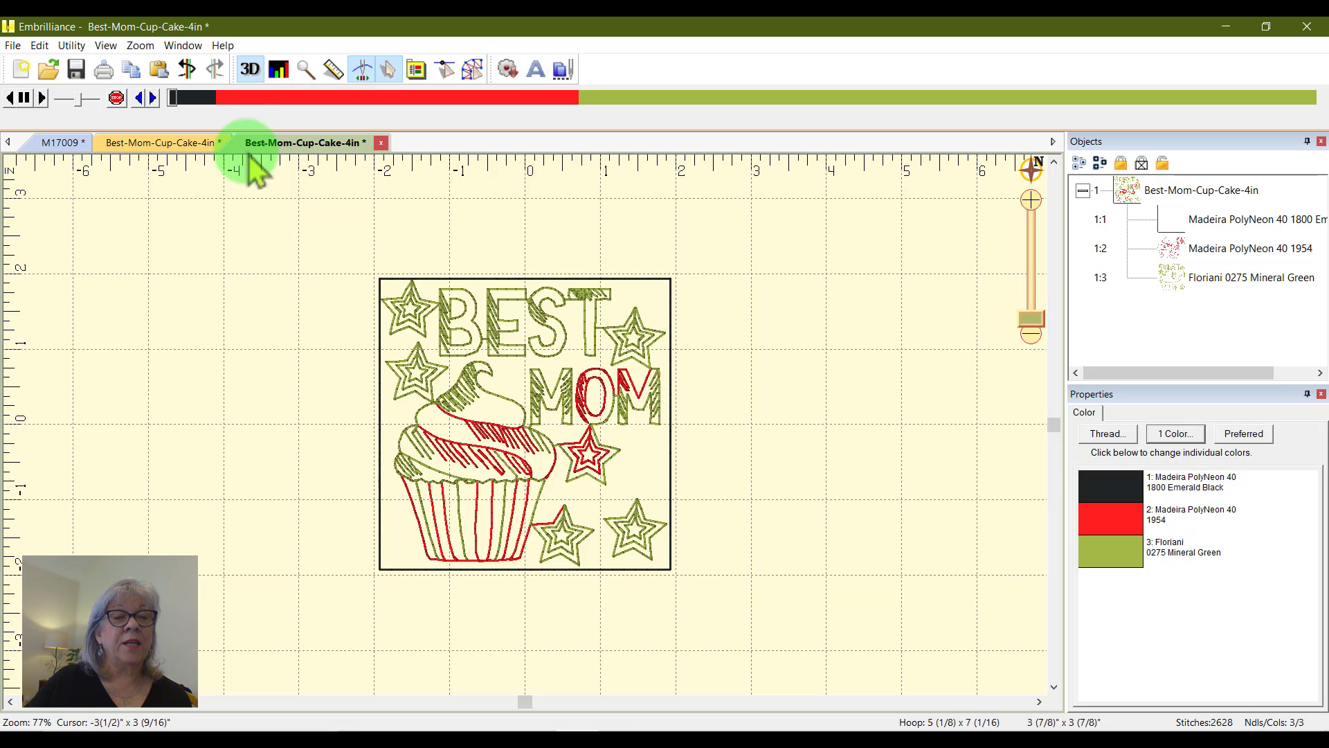
Step: Insert a Madeira PolyNeon 40 1954 color stop at stitch 965, where the outer outline of the star beside the T ends
{"action": "mouse_move", "coordinate": [180, 103]}
{"action": "left_mouse_down"}
{"action": "mouse_move", "coordinate": [628, 113]}
{"action": "mouse_move", "coordinate": [603, 125]}
{"action": "left_mouse_up"}
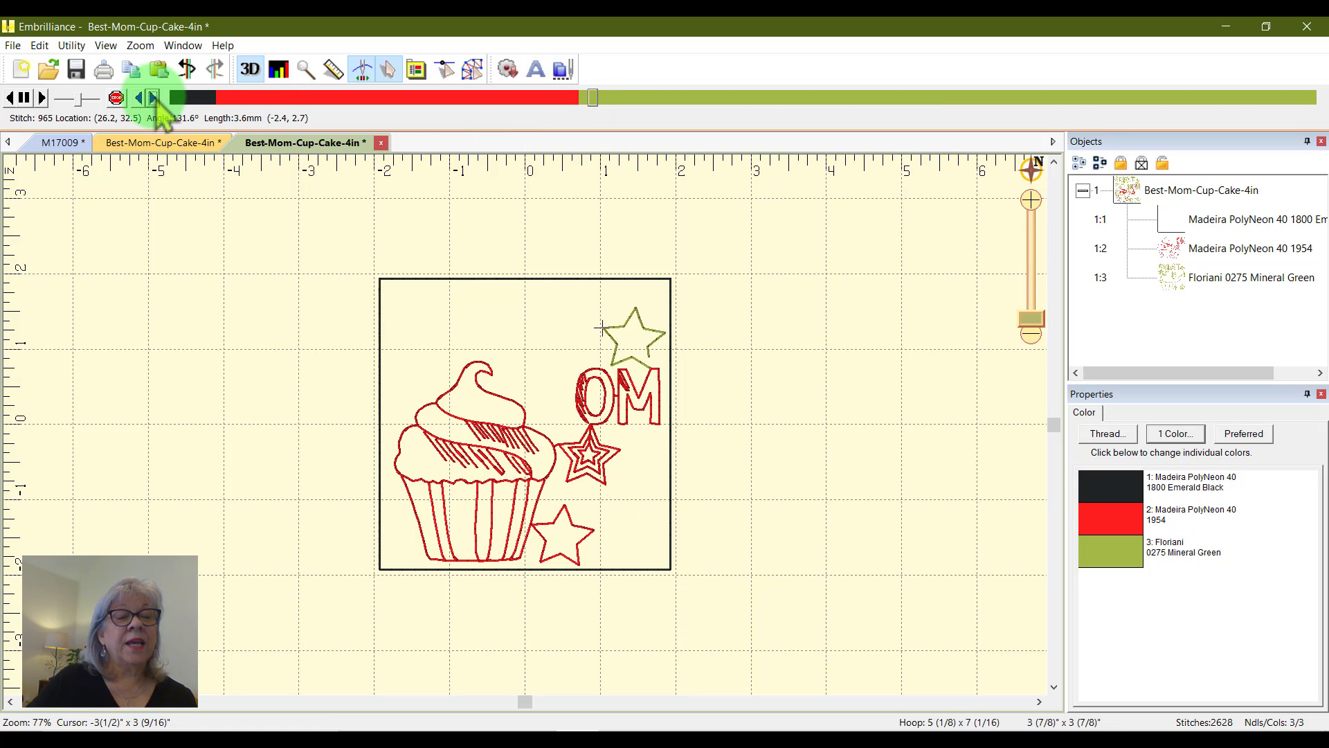
{"action": "left_click", "coordinate": [117, 97]}
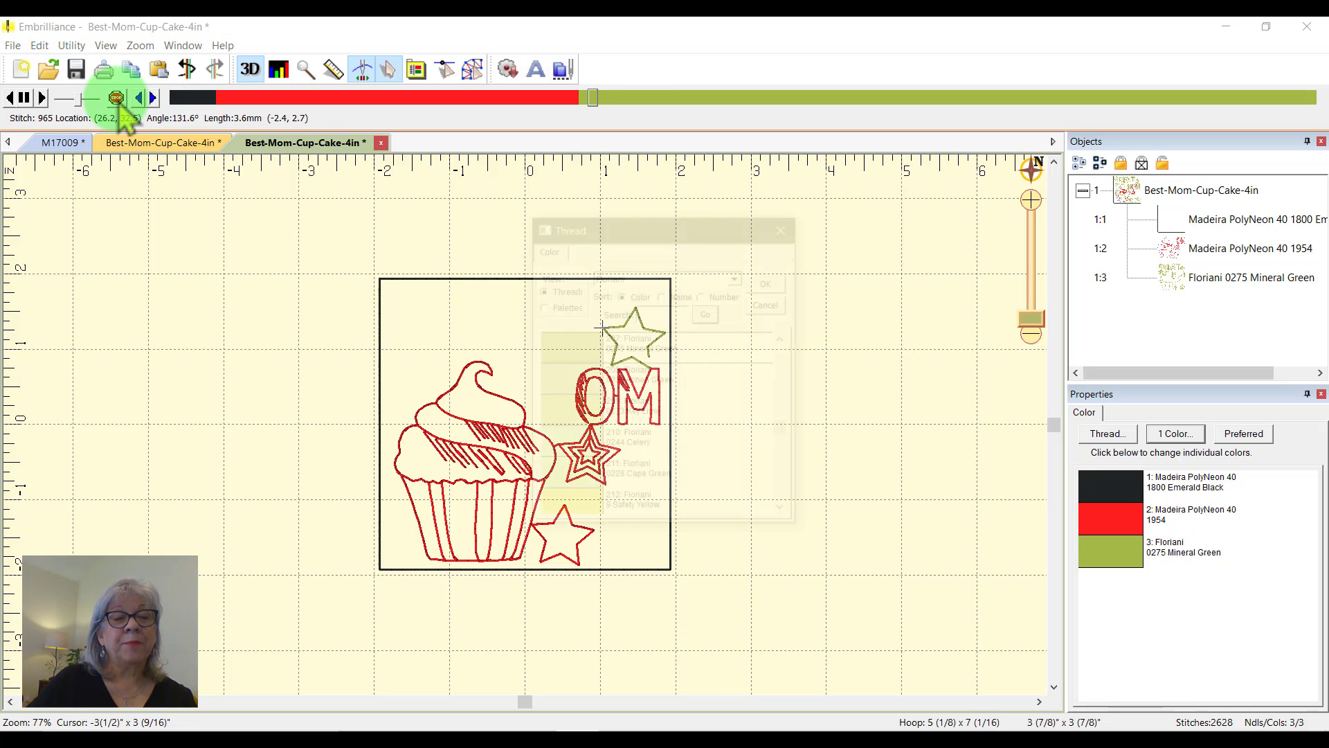
{"action": "left_click", "coordinate": [543, 308]}
{"action": "left_click", "coordinate": [774, 283]}
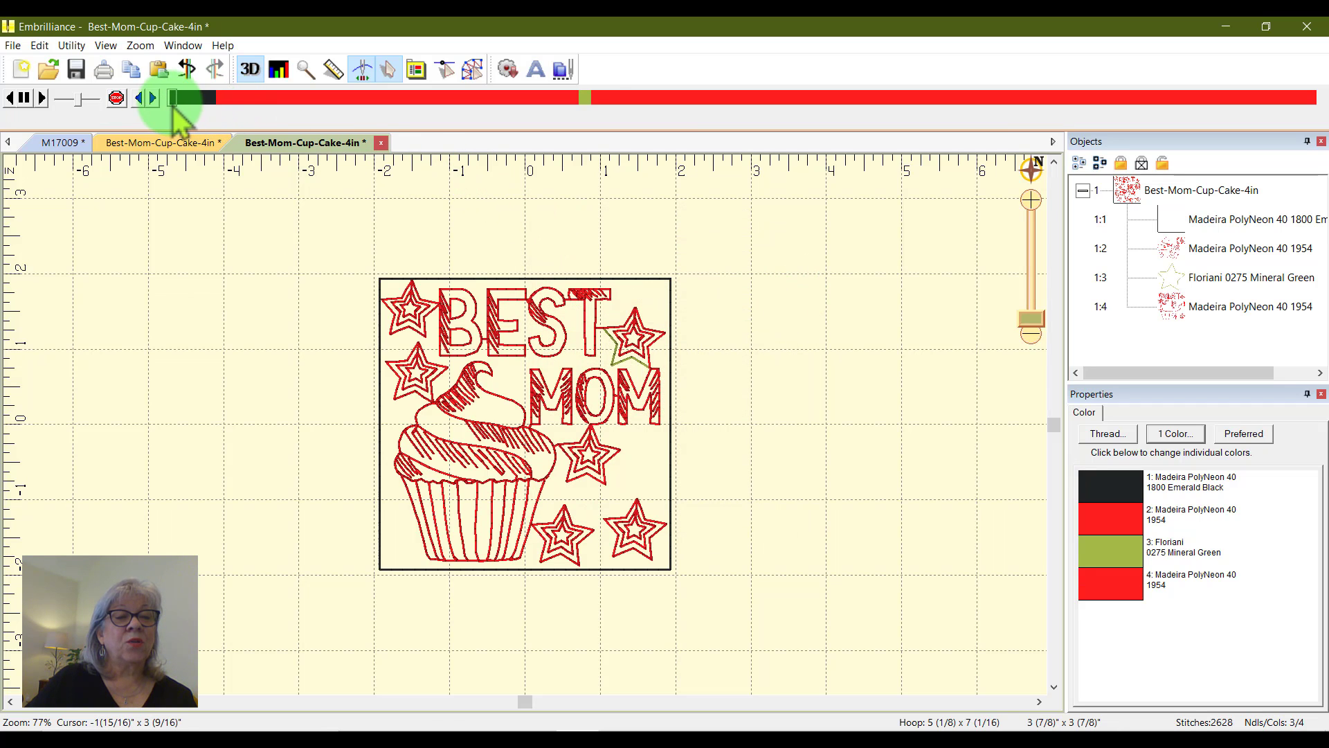
Step: Insert a Floriani 0275 Mineral Green color stop at stitch 1590, between the T of BEST and the rest of the star beside it
{"action": "left_click_drag", "start_coordinate": [173, 98], "coordinate": [585, 166]}
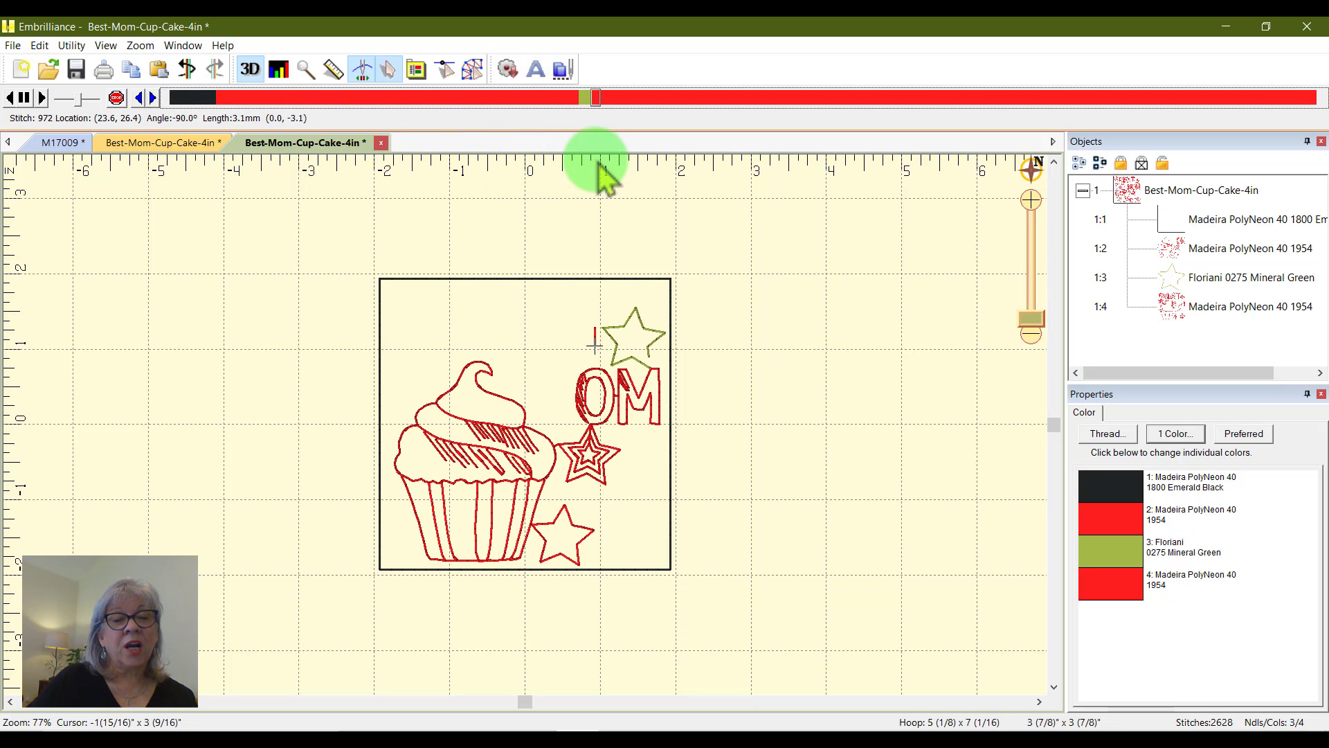
{"action": "left_click_drag", "start_coordinate": [612, 166], "coordinate": [872, 164]}
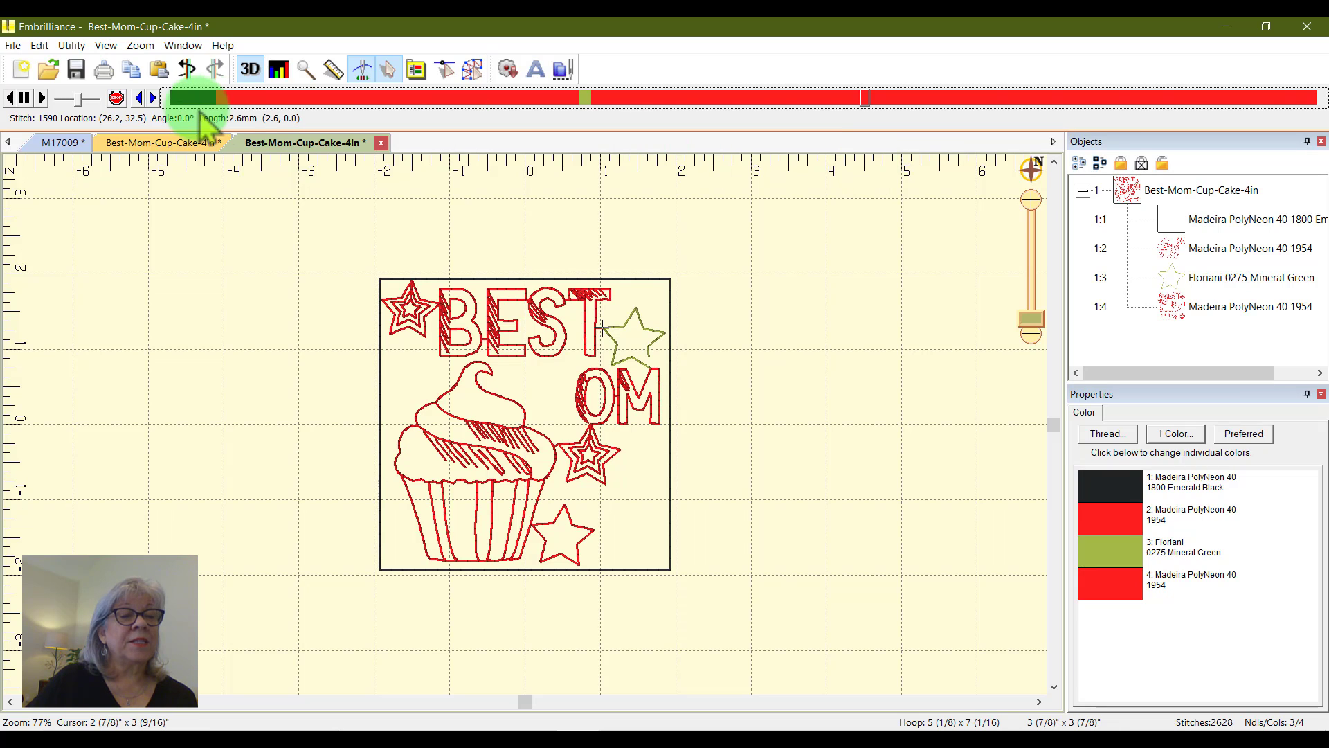
{"action": "left_click", "coordinate": [117, 99]}
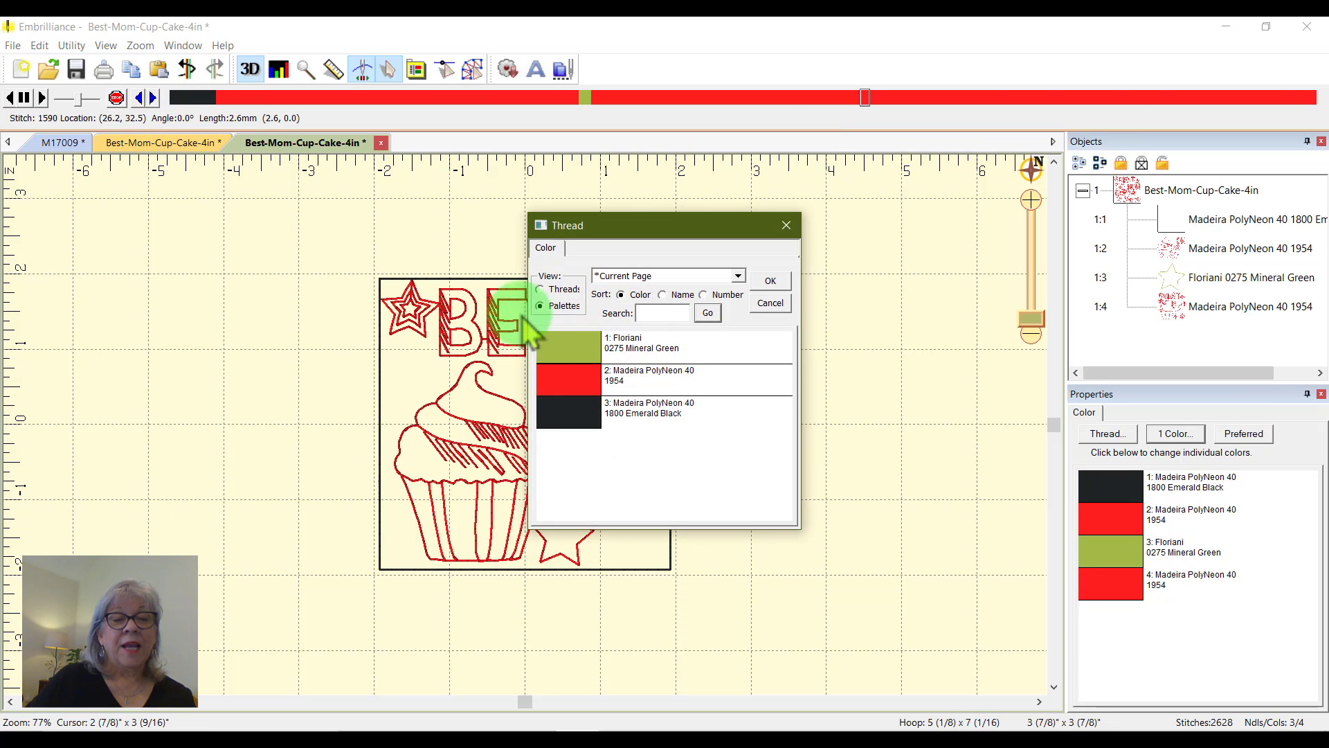
{"action": "left_click", "coordinate": [771, 282]}
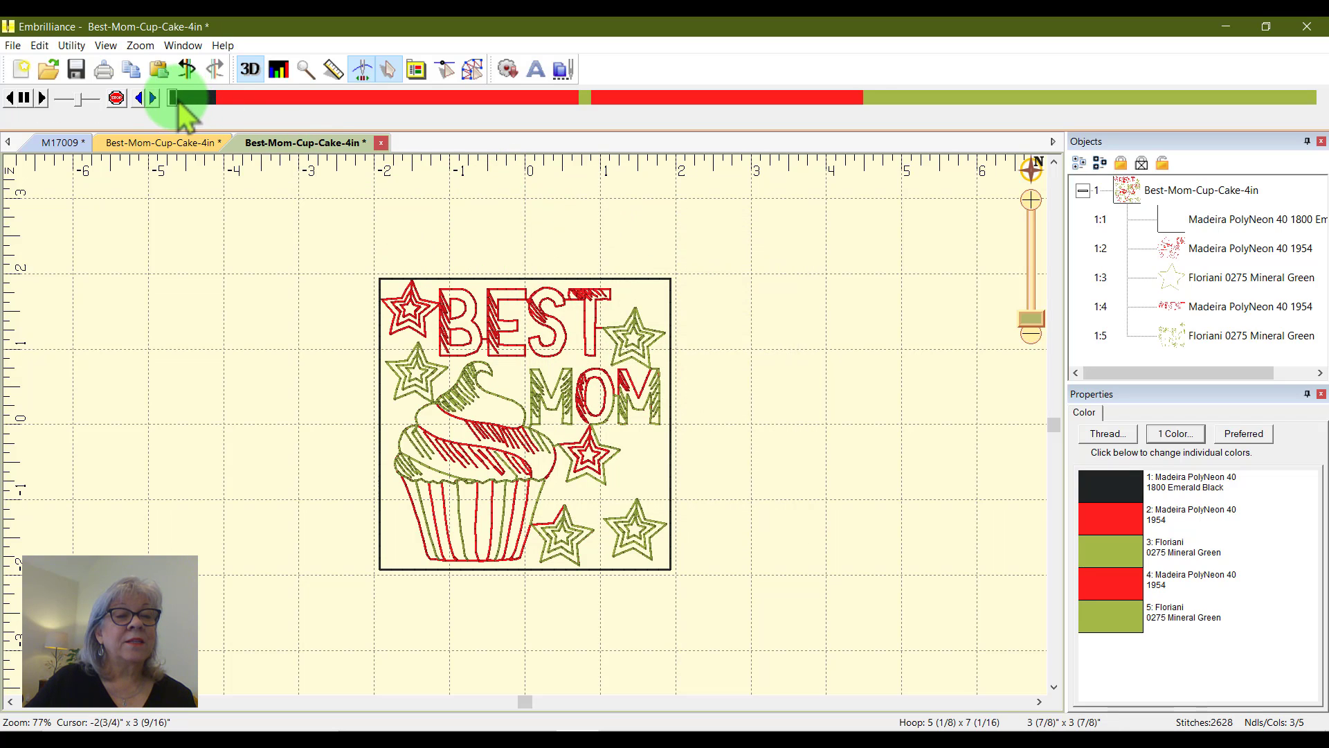
Step: Insert a Madeira PolyNeon 40 1954 color stop at stitch 1671, where the inner rings of the star beside the T finish
{"action": "left_click_drag", "start_coordinate": [178, 99], "coordinate": [933, 106]}
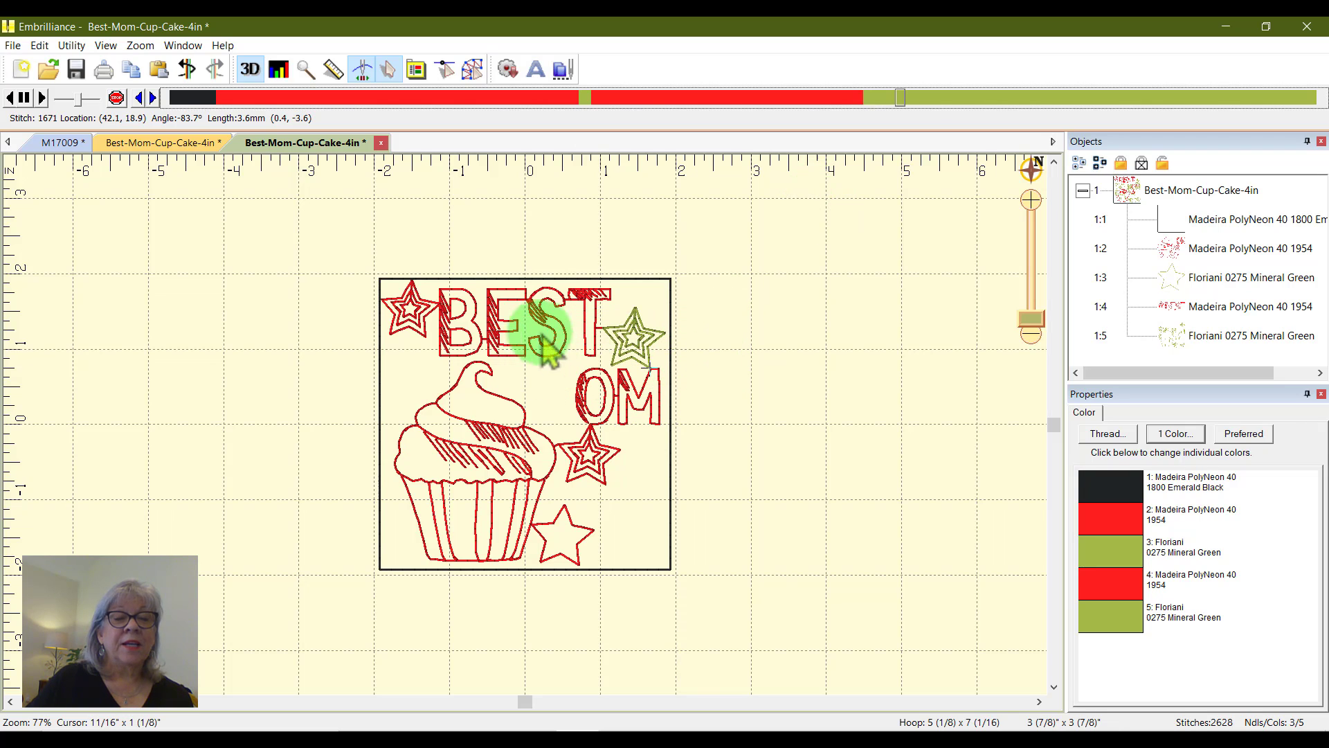
{"action": "left_click", "coordinate": [117, 97]}
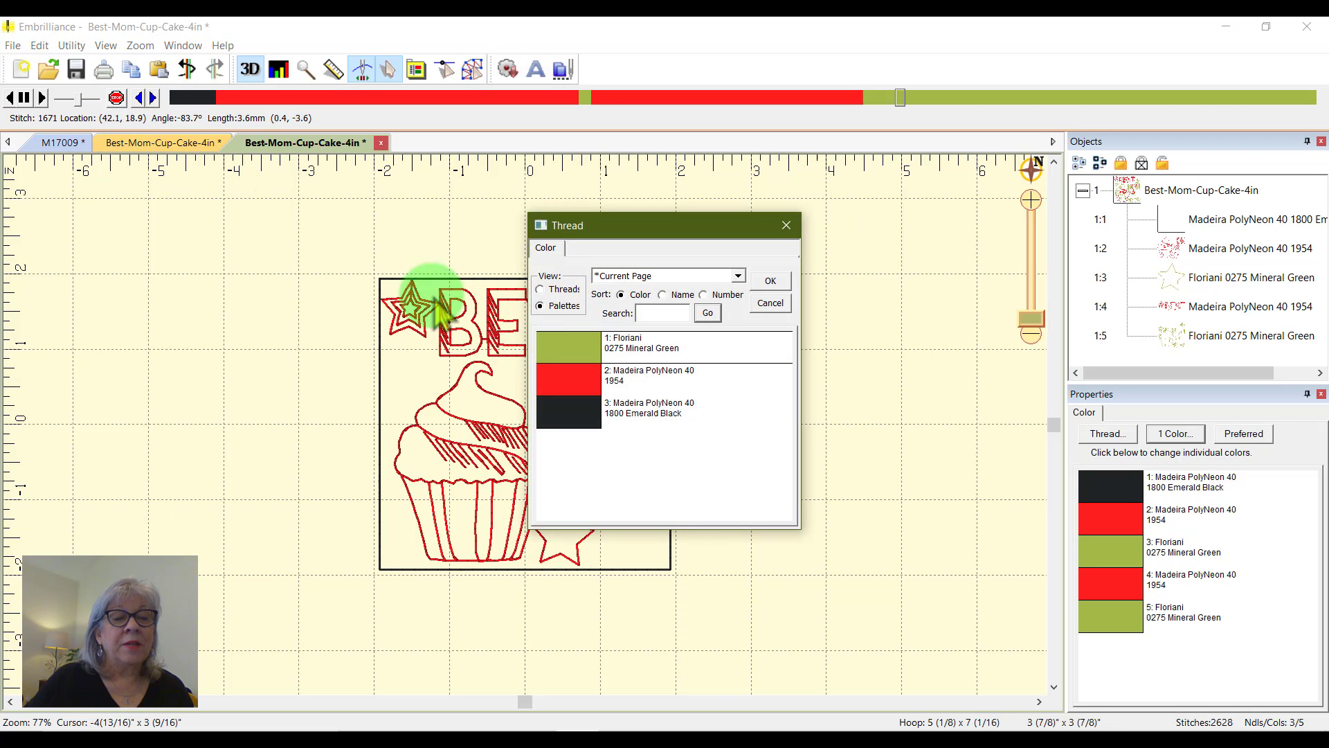
{"action": "left_click", "coordinate": [768, 282]}
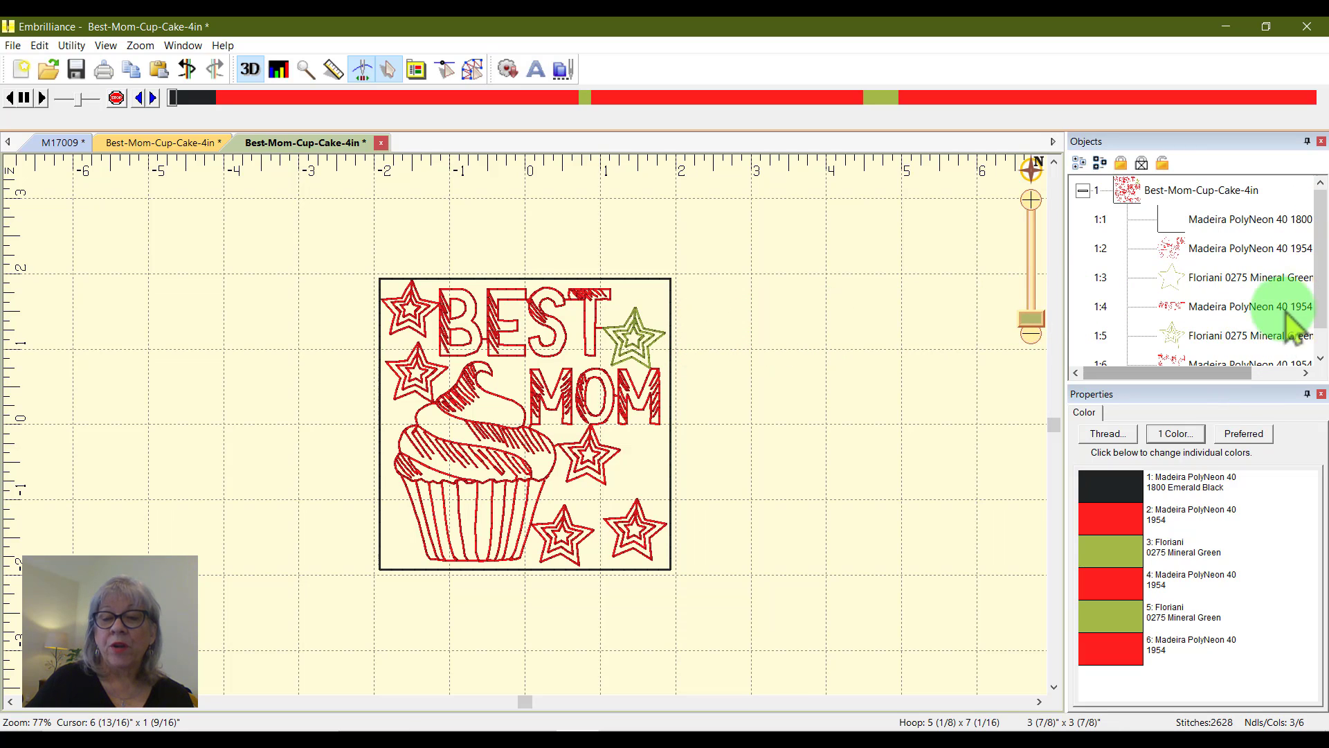
Step: Delete both Floriani 0275 Mineral Green objects that form the star beside the T, and select the whole remaining design
{"action": "left_click", "coordinate": [1215, 335]}
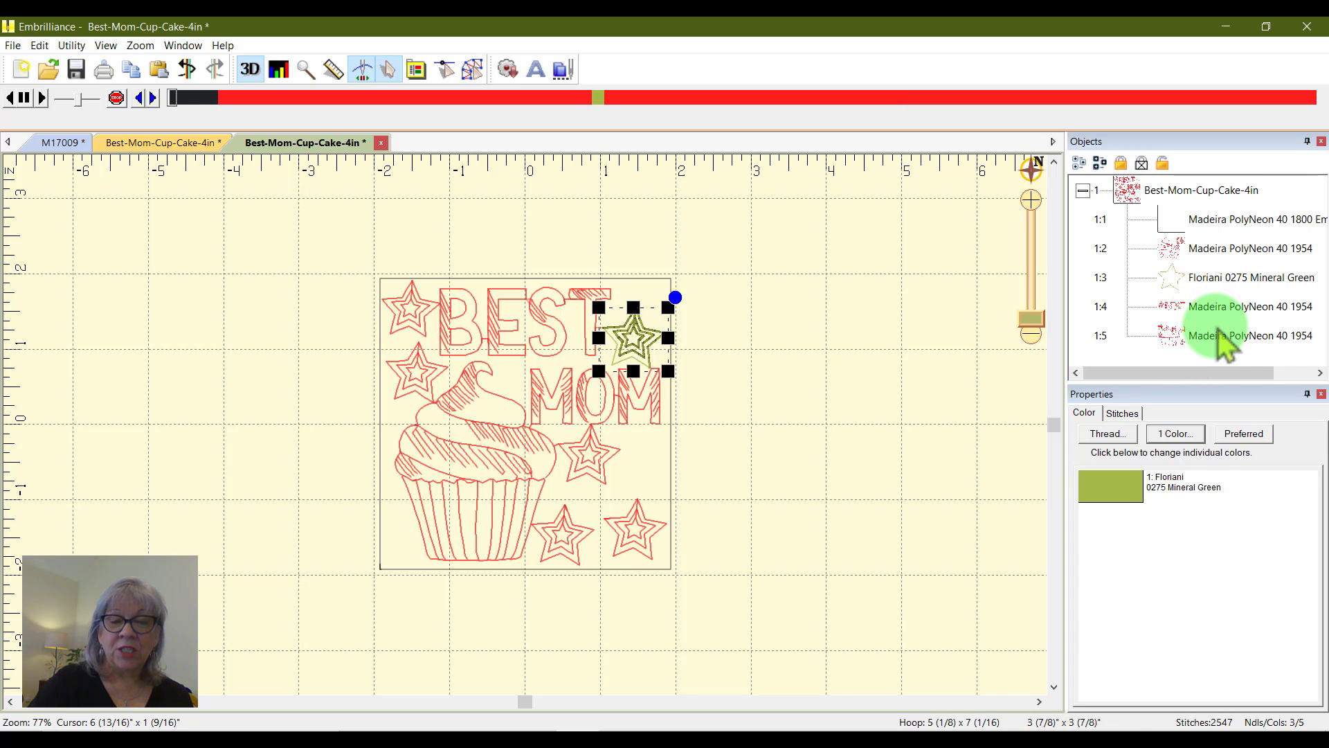
{"action": "key", "text": "Delete"}
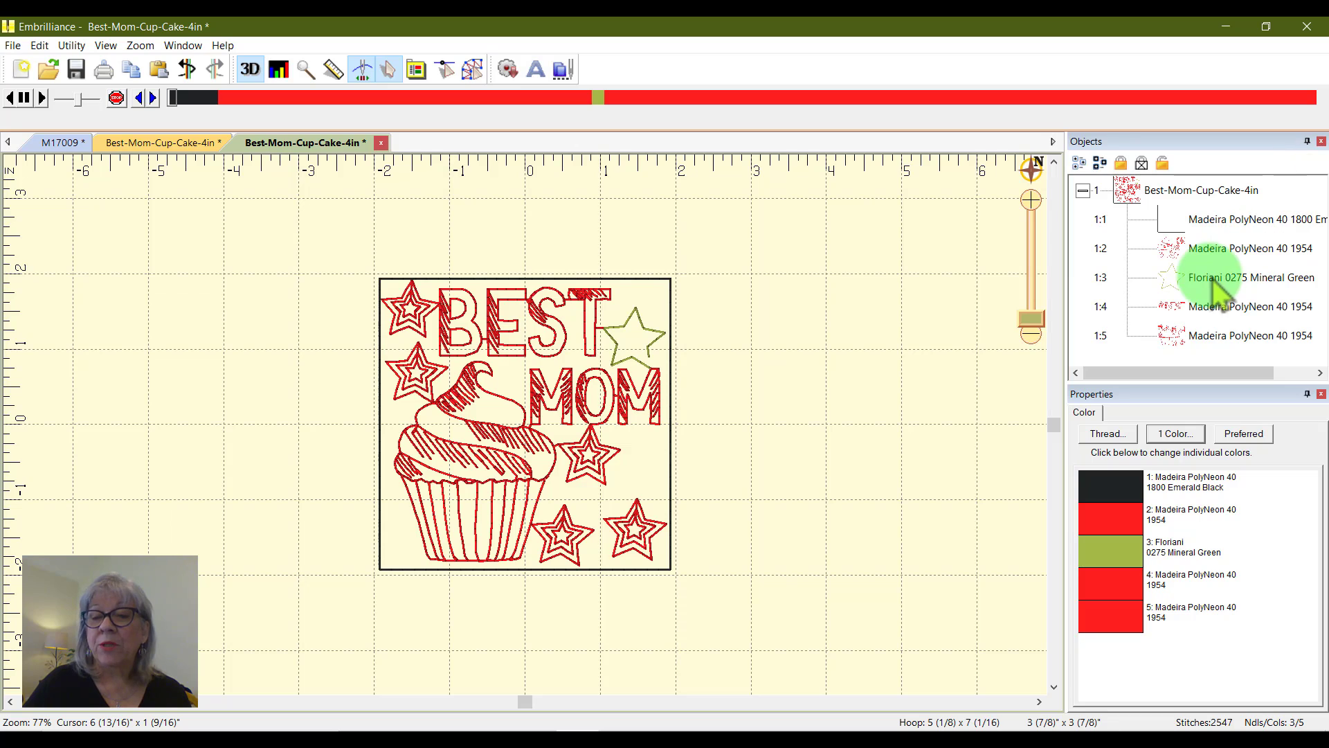
{"action": "left_click", "coordinate": [1246, 284]}
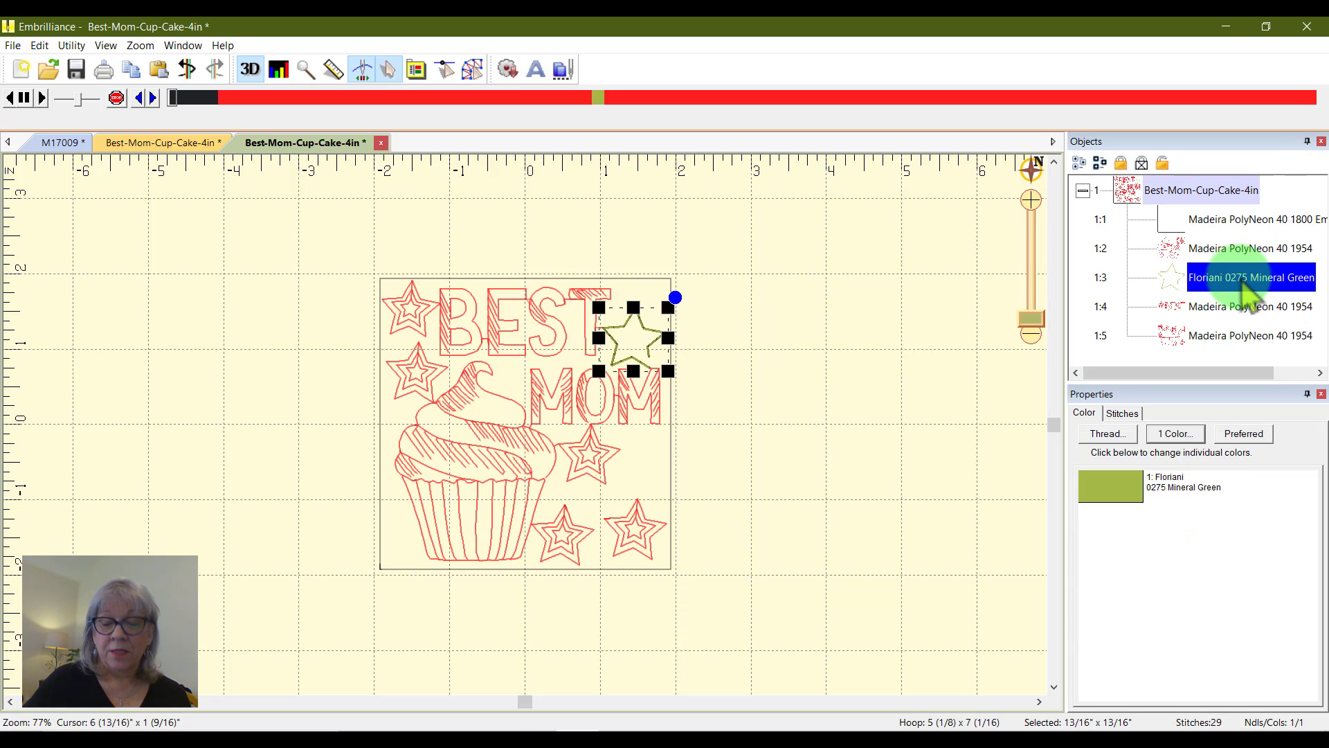
{"action": "key", "text": "Delete"}
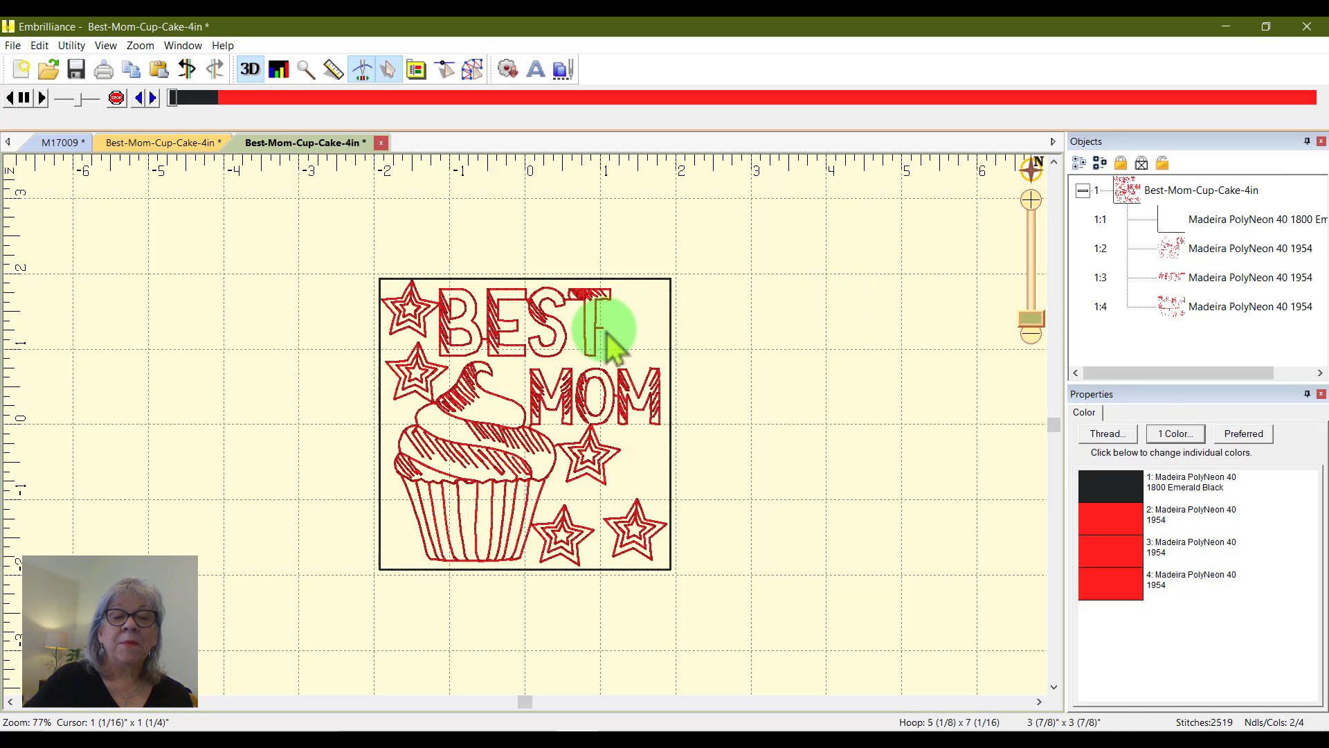
{"action": "left_click", "coordinate": [612, 344]}
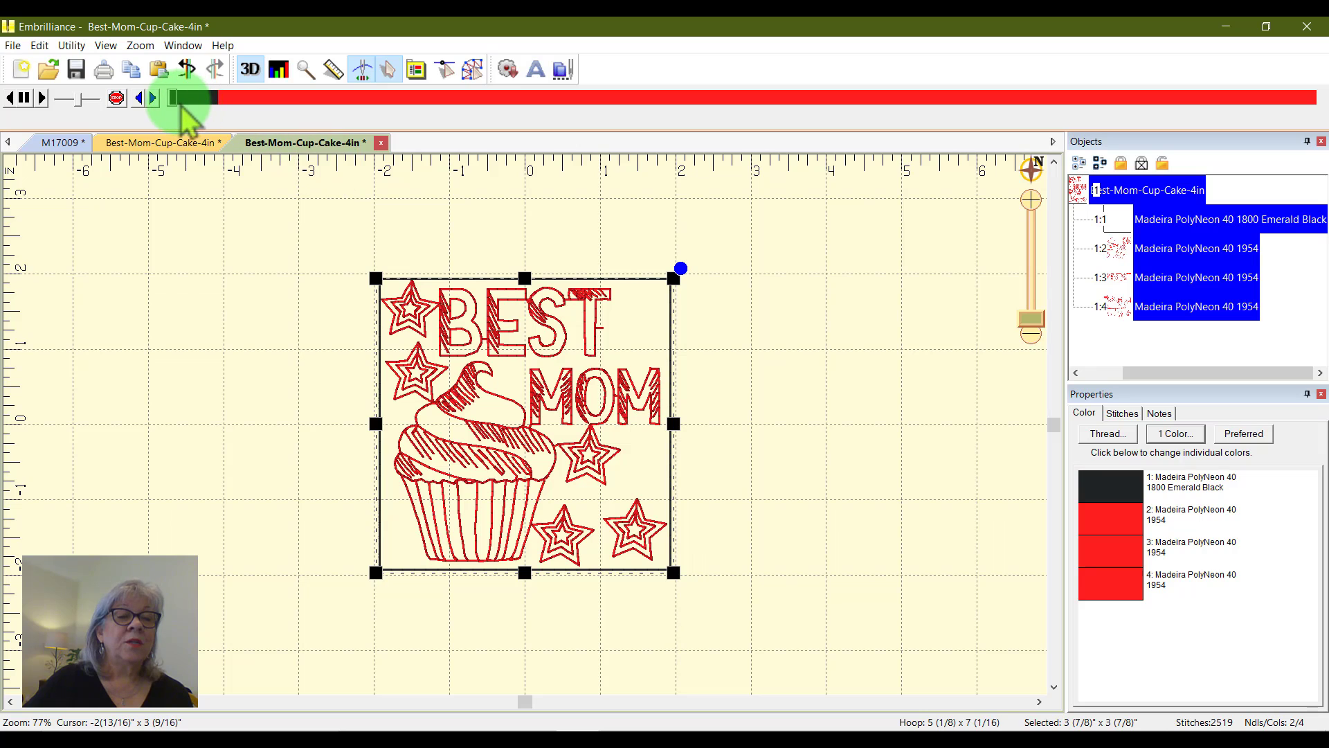
Step: Insert a Floriani 0261 Mint color stop at stitch 1561, where the leftover stitches beside the T of BEST begin
{"action": "mouse_move", "coordinate": [178, 102]}
{"action": "left_mouse_down"}
{"action": "mouse_move", "coordinate": [919, 144]}
{"action": "mouse_move", "coordinate": [888, 148]}
{"action": "left_mouse_up"}
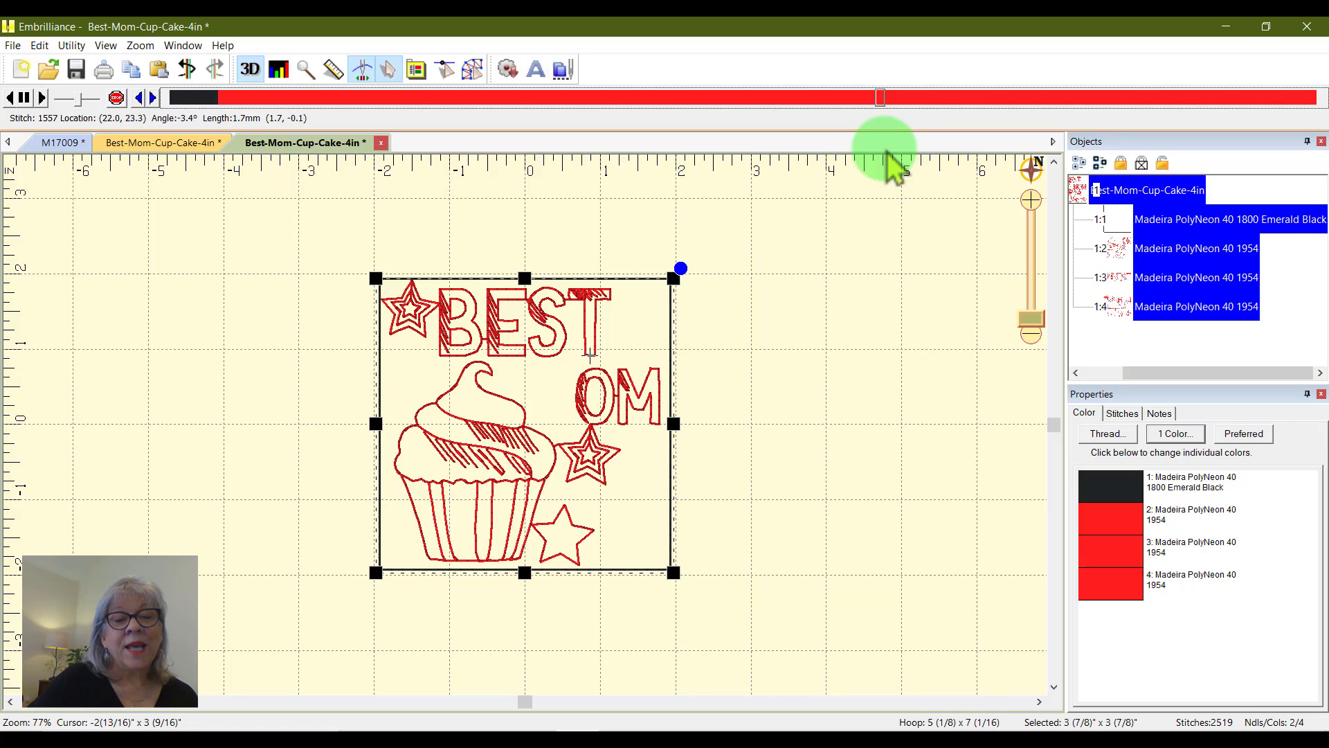
{"action": "left_click", "coordinate": [153, 98]}
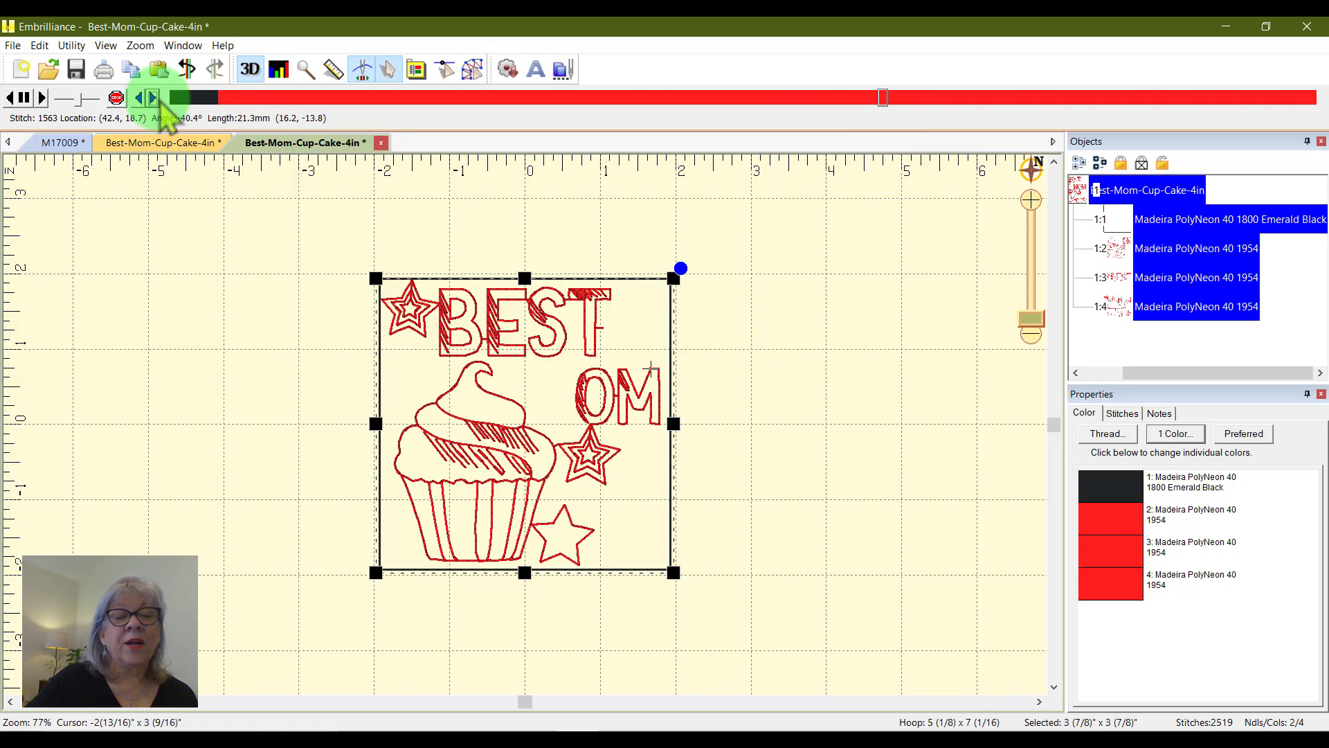
{"action": "left_click", "coordinate": [117, 99]}
{"action": "left_click", "coordinate": [554, 305]}
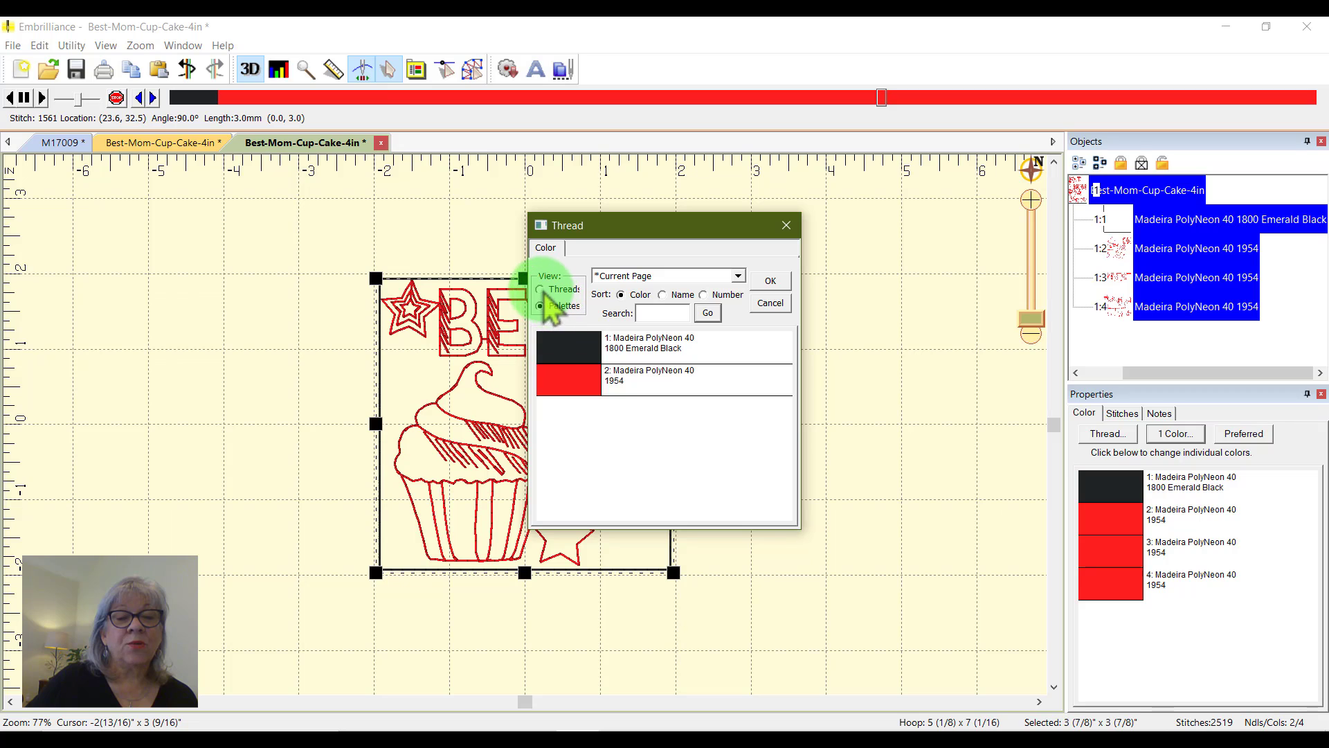
{"action": "left_click", "coordinate": [542, 290]}
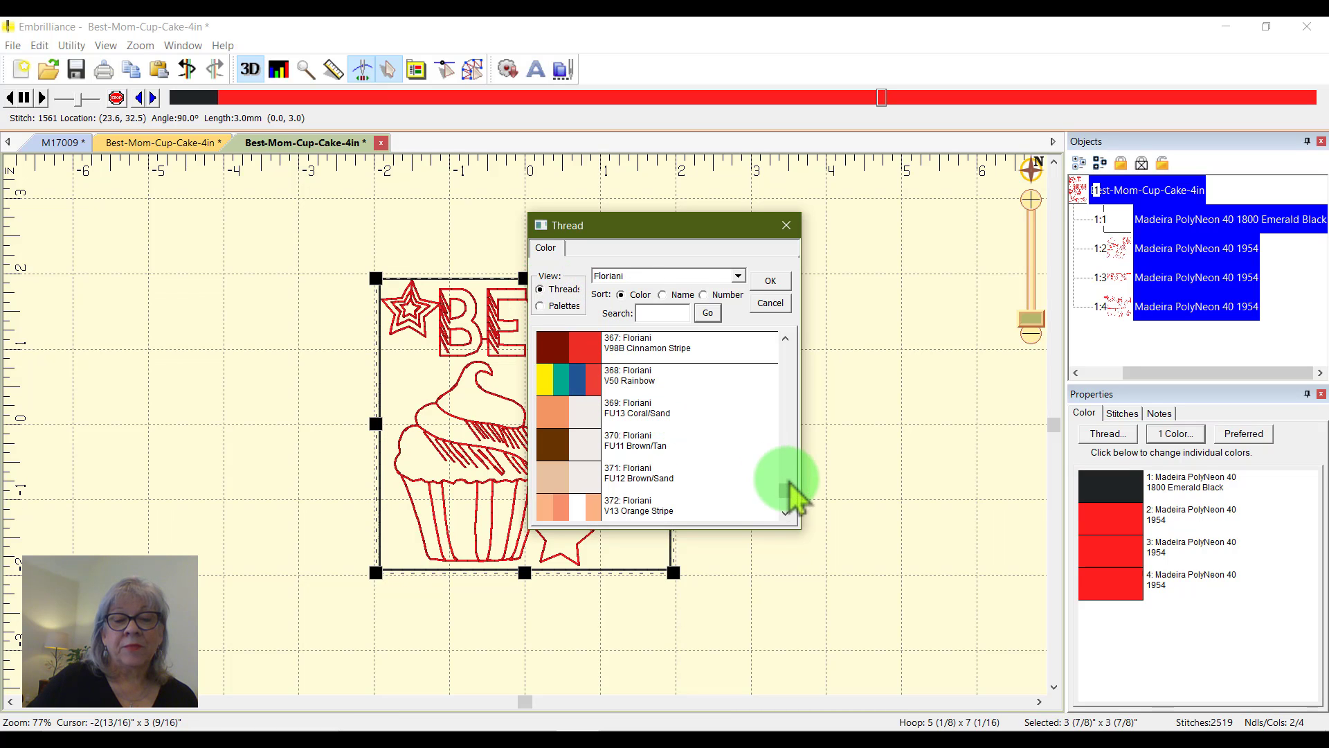
{"action": "left_click_drag", "start_coordinate": [790, 482], "coordinate": [799, 442]}
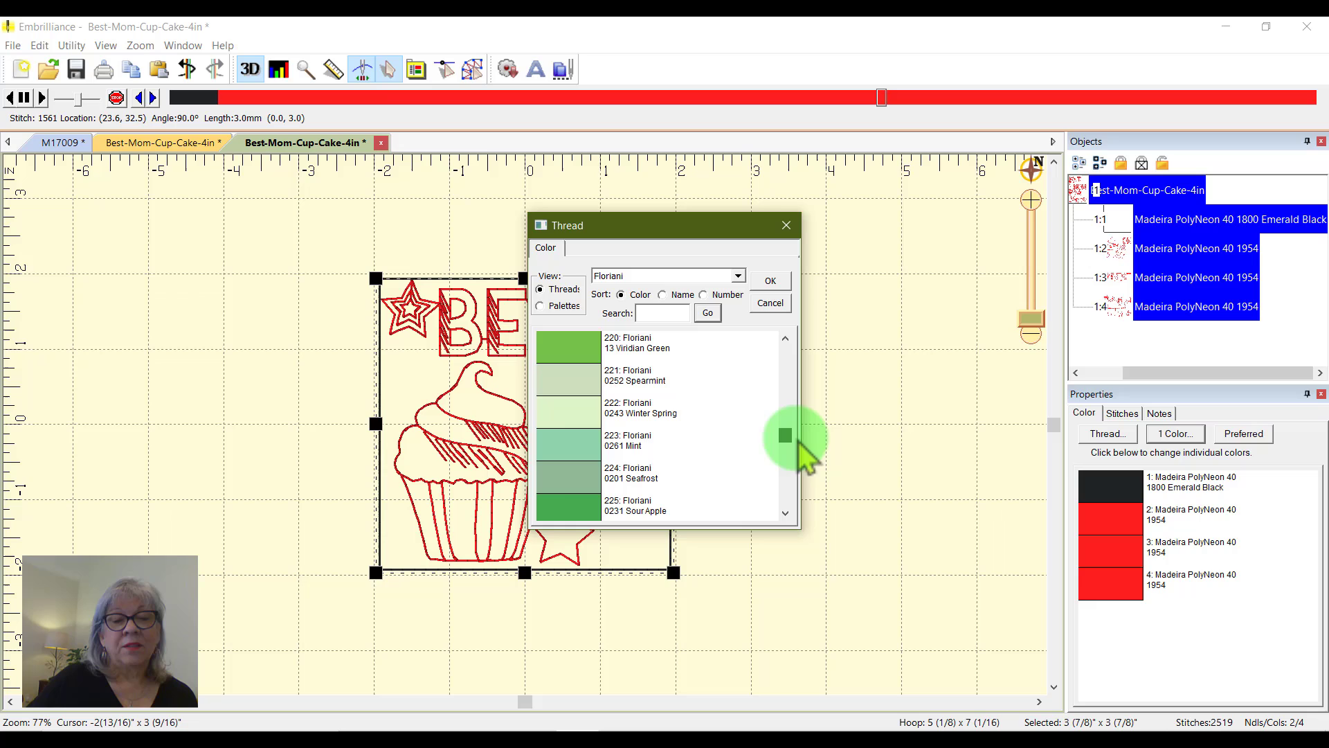
{"action": "left_click", "coordinate": [768, 284]}
{"action": "left_click", "coordinate": [845, 365]}
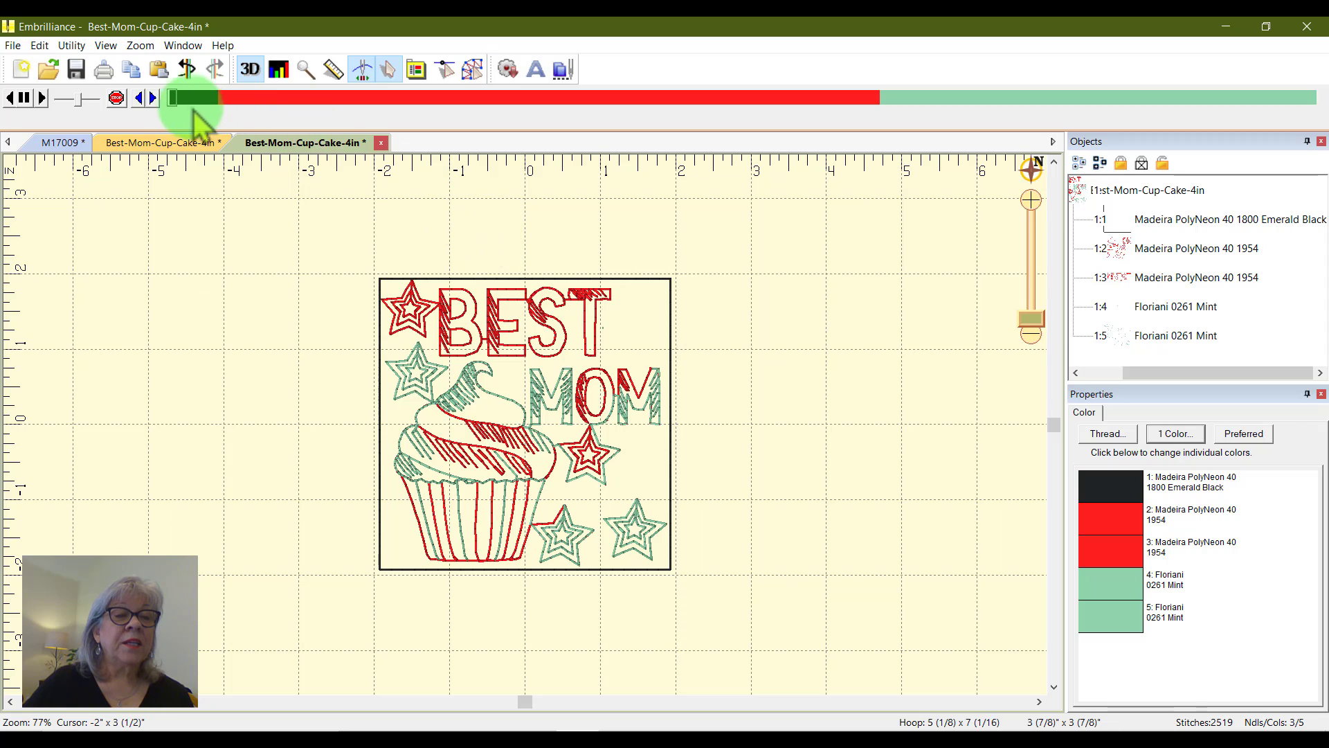
Step: Move the whole design down about 0.6 inch so the area beside the T of BEST can be inspected up close
{"action": "mouse_move", "coordinate": [177, 103]}
{"action": "left_mouse_down"}
{"action": "mouse_move", "coordinate": [647, 156]}
{"action": "mouse_move", "coordinate": [1324, 165]}
{"action": "mouse_move", "coordinate": [904, 121]}
{"action": "mouse_move", "coordinate": [684, 115]}
{"action": "left_mouse_up"}
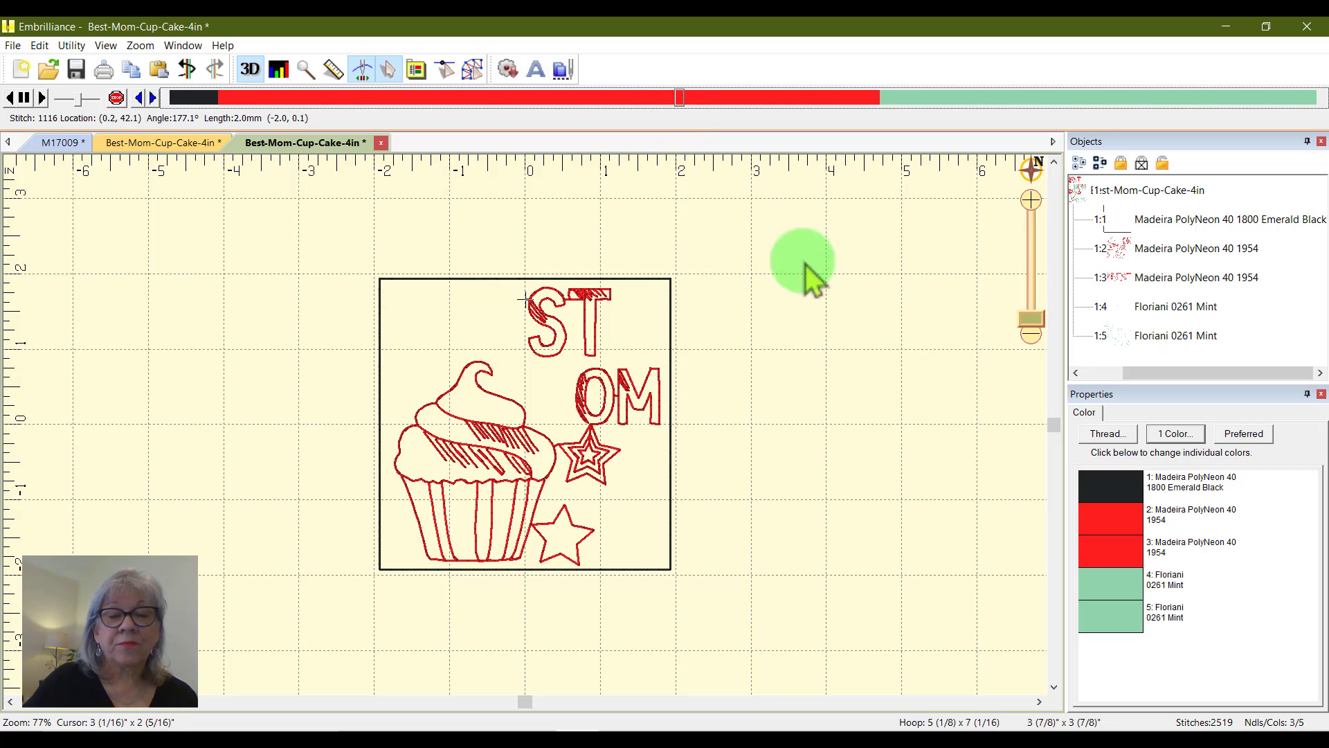
{"action": "left_click_drag", "start_coordinate": [1032, 320], "coordinate": [1032, 309]}
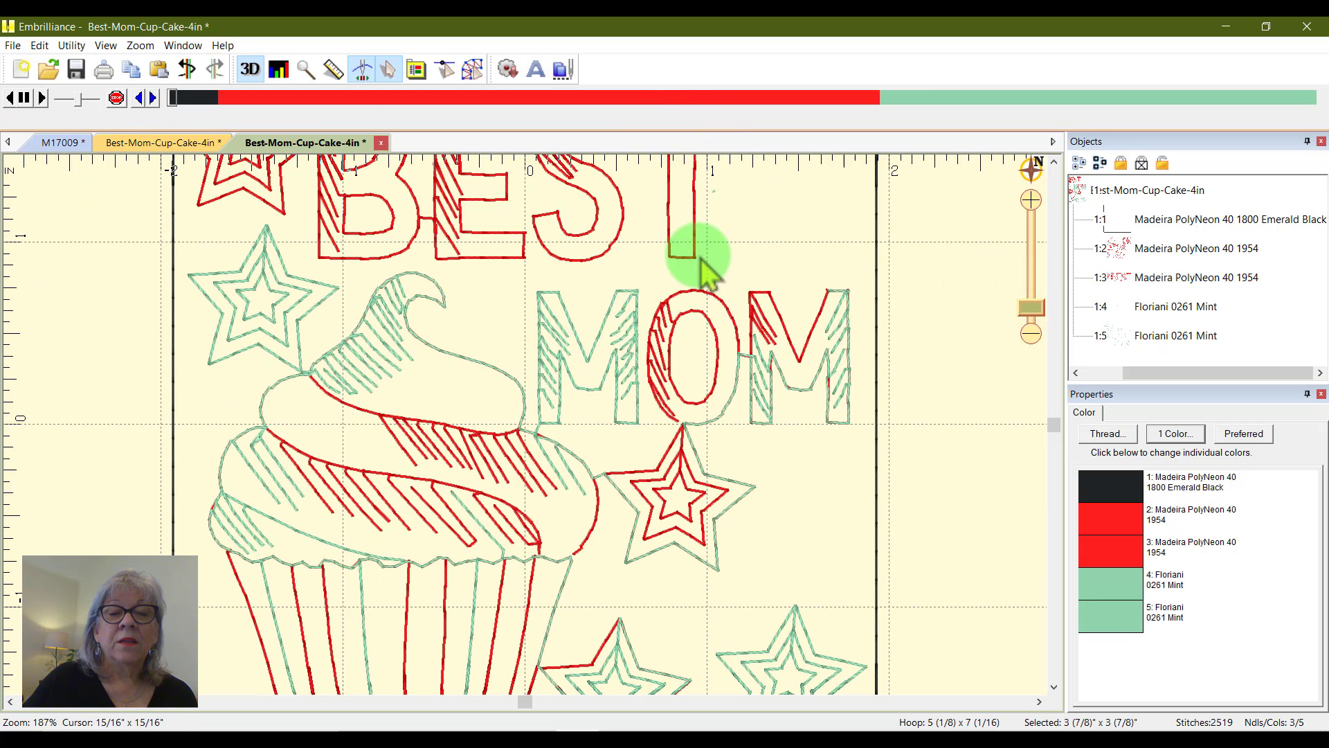
{"action": "left_click_drag", "start_coordinate": [702, 270], "coordinate": [711, 374]}
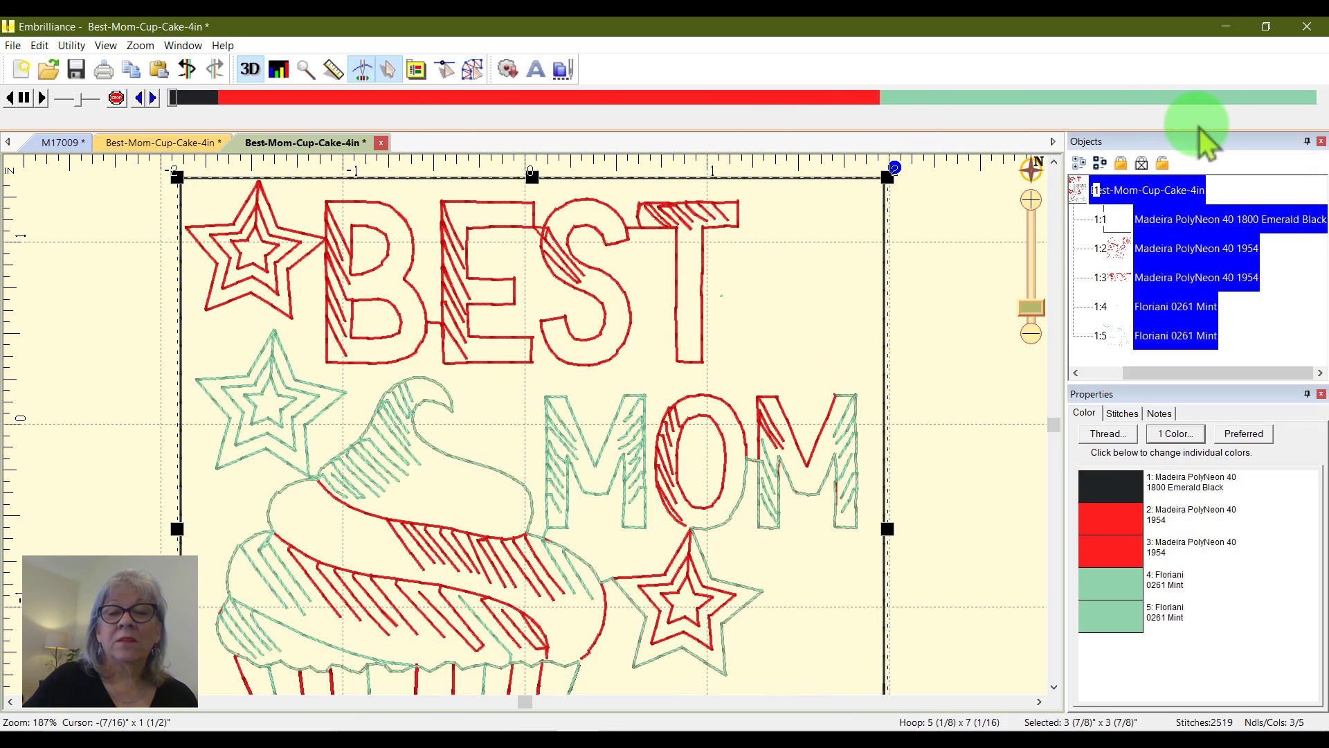
Step: Insert a Madeira PolyNeon 40 1954 color stop at stitch 1563, where the leftover stitches beside the T end
{"action": "left_click_drag", "start_coordinate": [176, 98], "coordinate": [902, 137]}
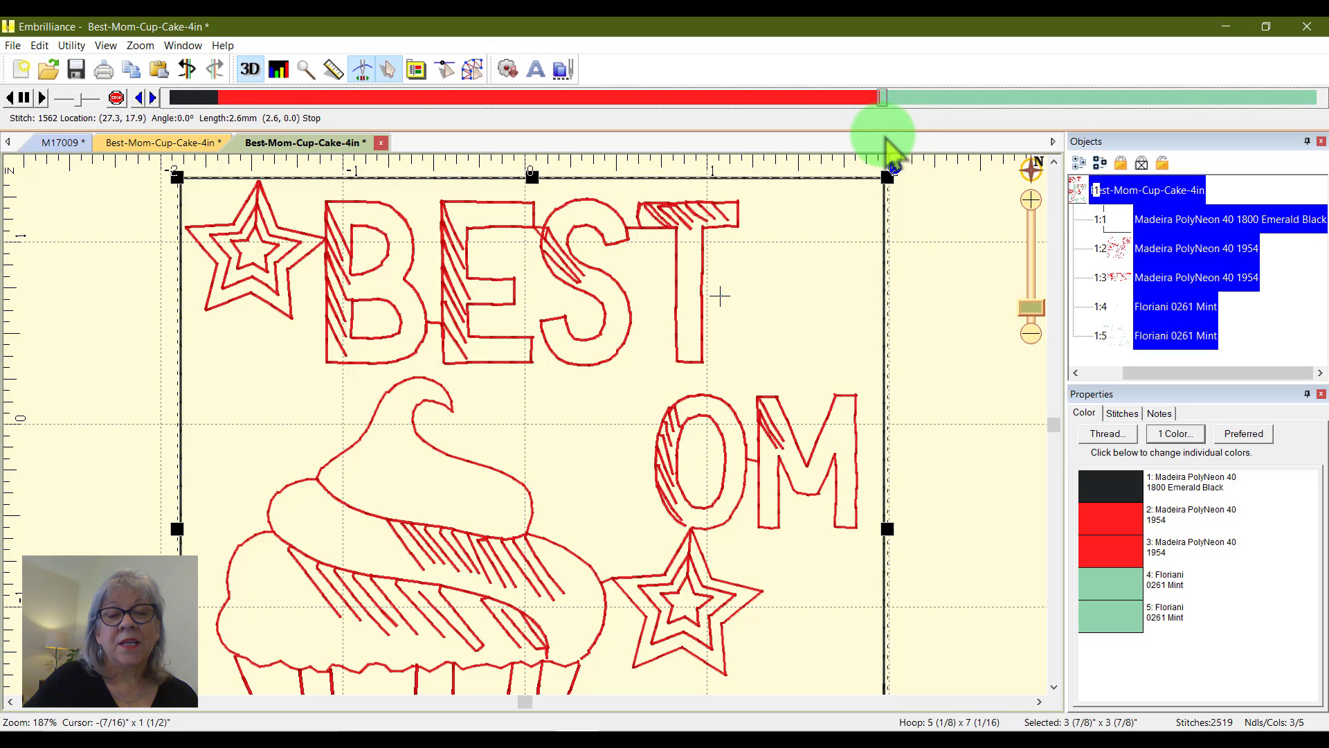
{"action": "left_click", "coordinate": [153, 98]}
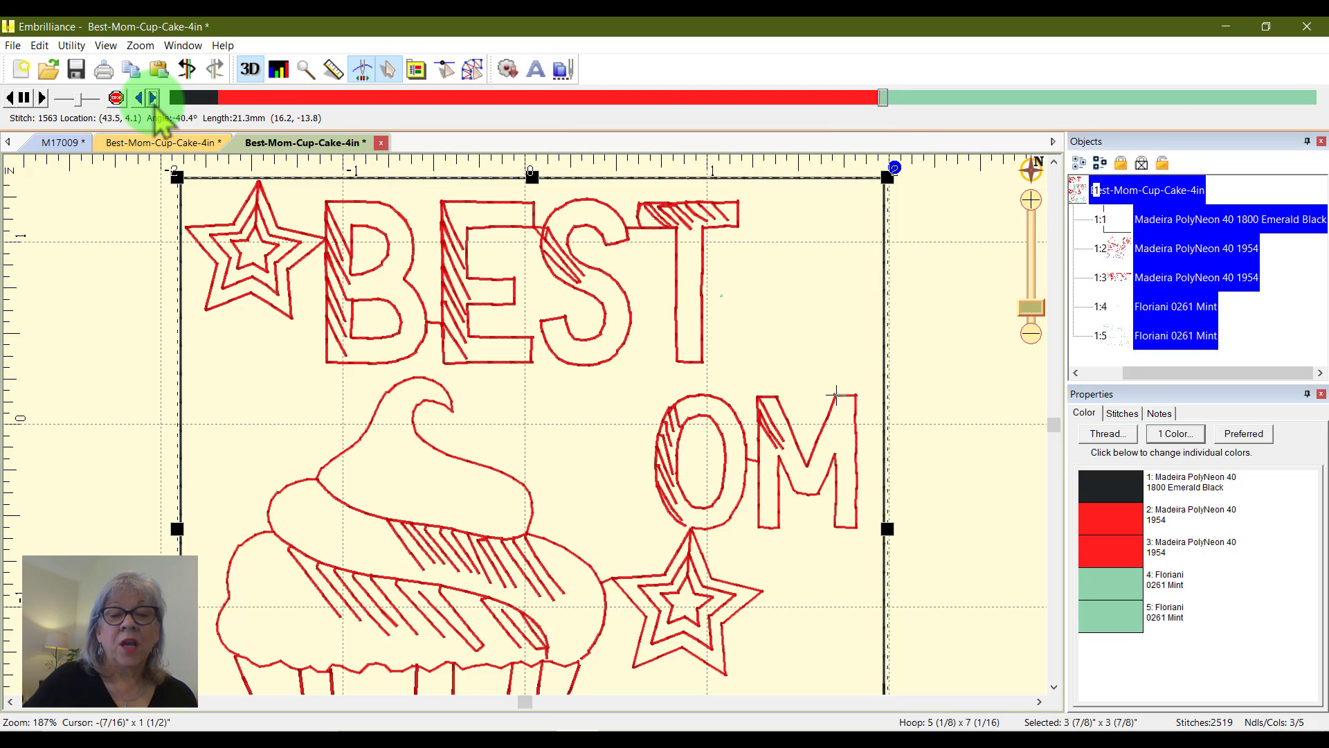
{"action": "left_click", "coordinate": [117, 98]}
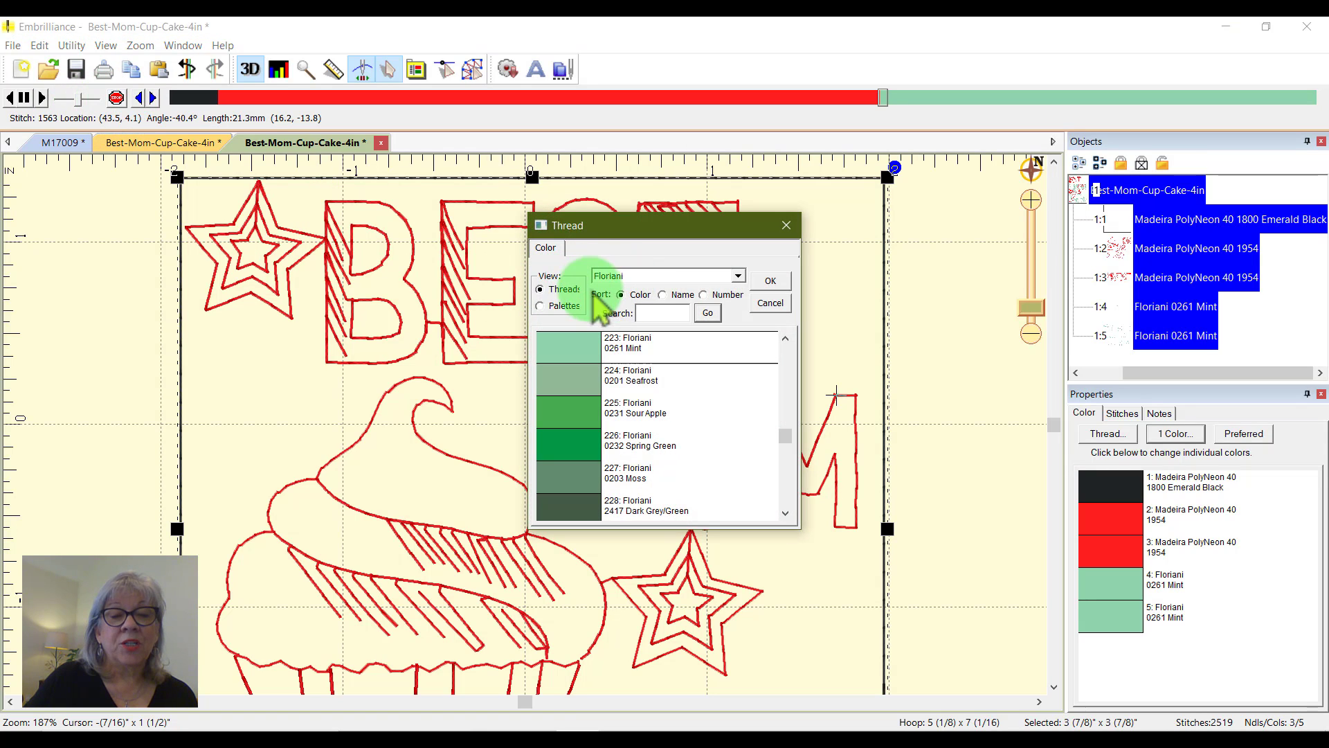
{"action": "left_click", "coordinate": [547, 307]}
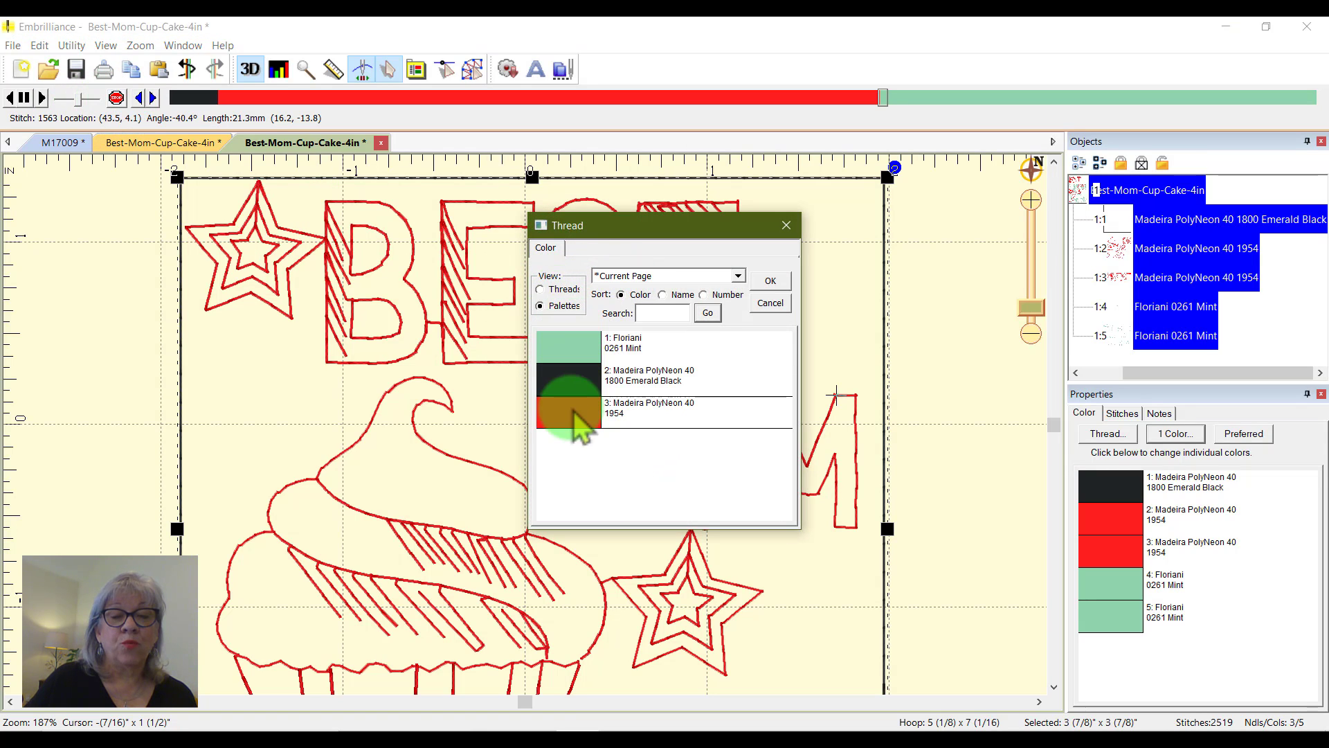
{"action": "left_click", "coordinate": [772, 282]}
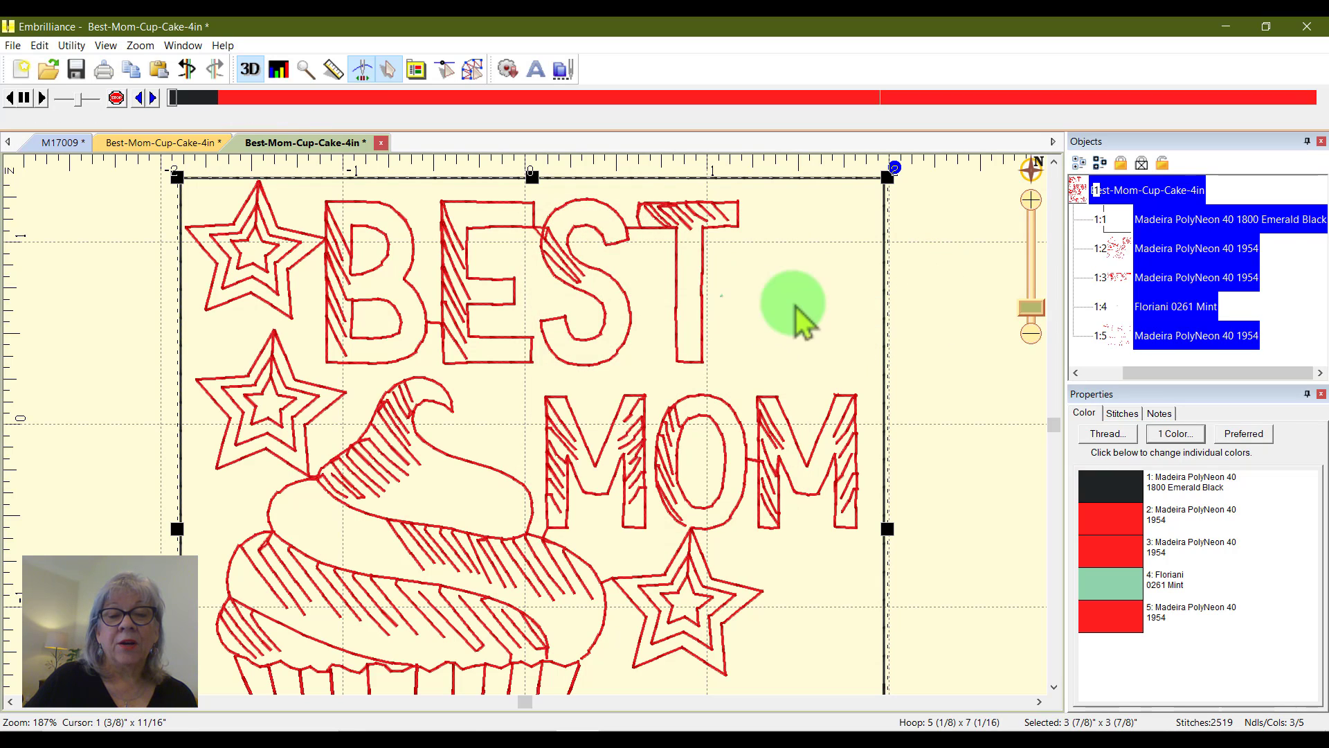
{"action": "left_click", "coordinate": [869, 320]}
{"action": "key", "text": "ctrl+a"}
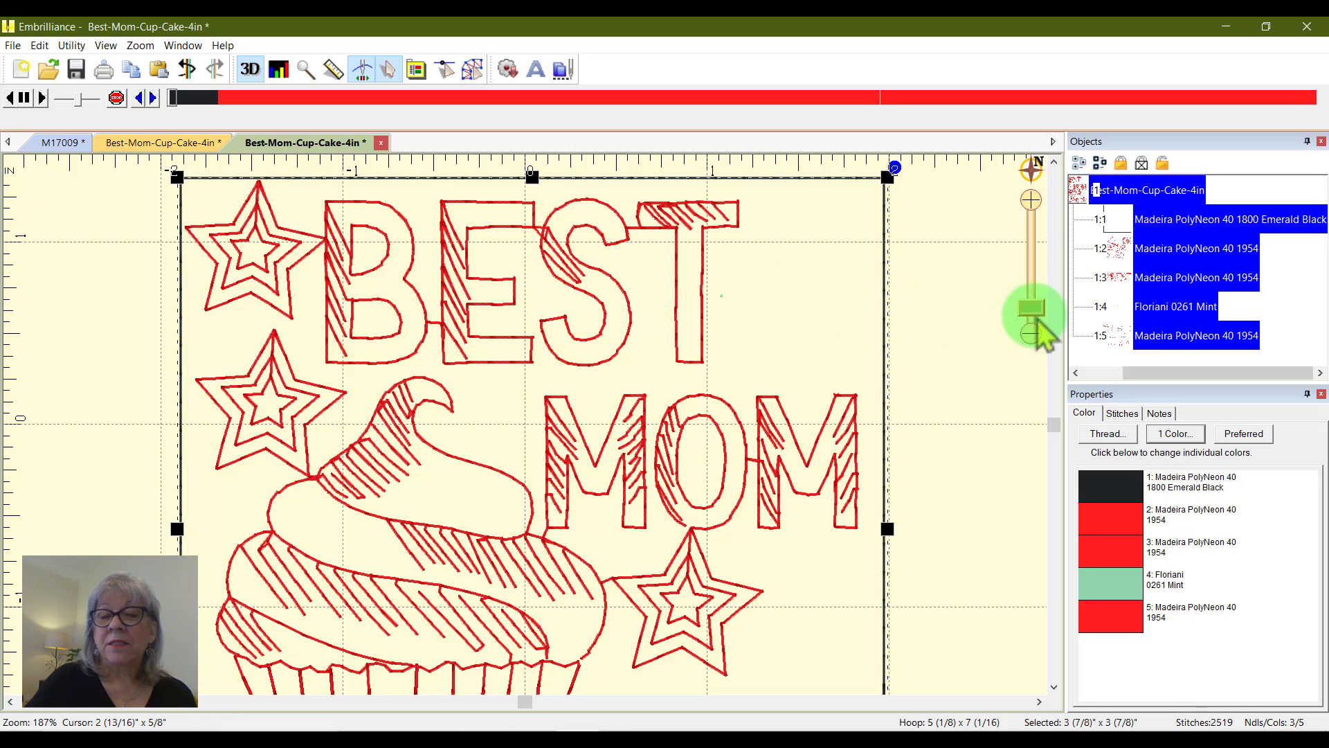
Step: Delete the Floriani 0261 Mint object holding the leftover stitches beside the T of BEST
{"action": "left_click", "coordinate": [1208, 308]}
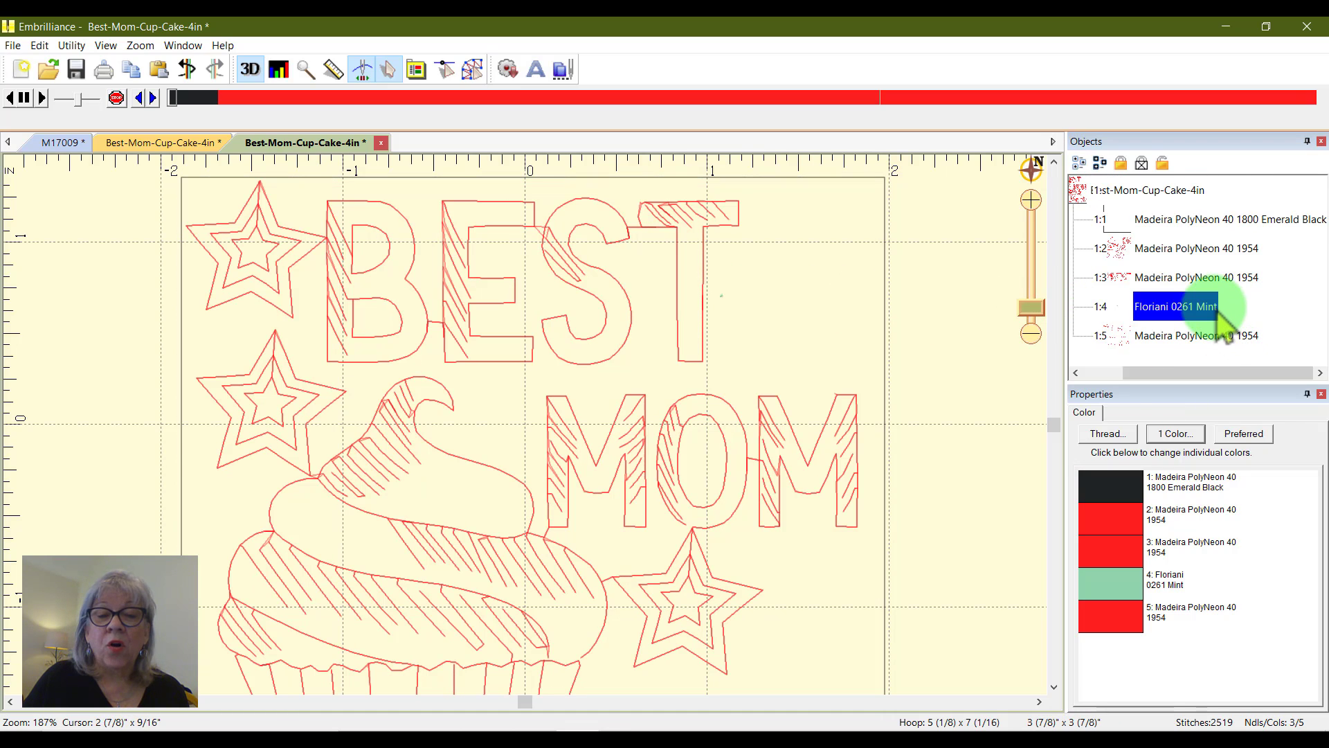
{"action": "left_click", "coordinate": [983, 319]}
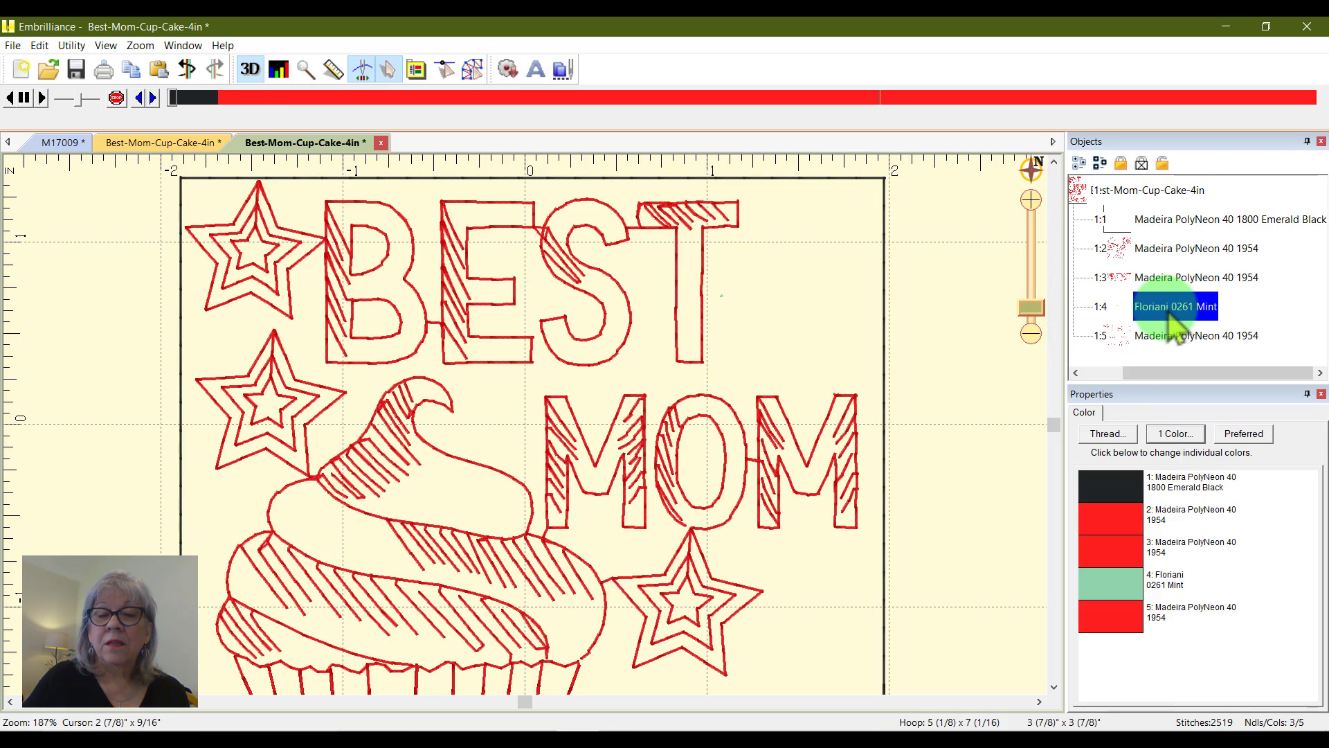
{"action": "left_click", "coordinate": [1170, 313]}
{"action": "left_click", "coordinate": [988, 305]}
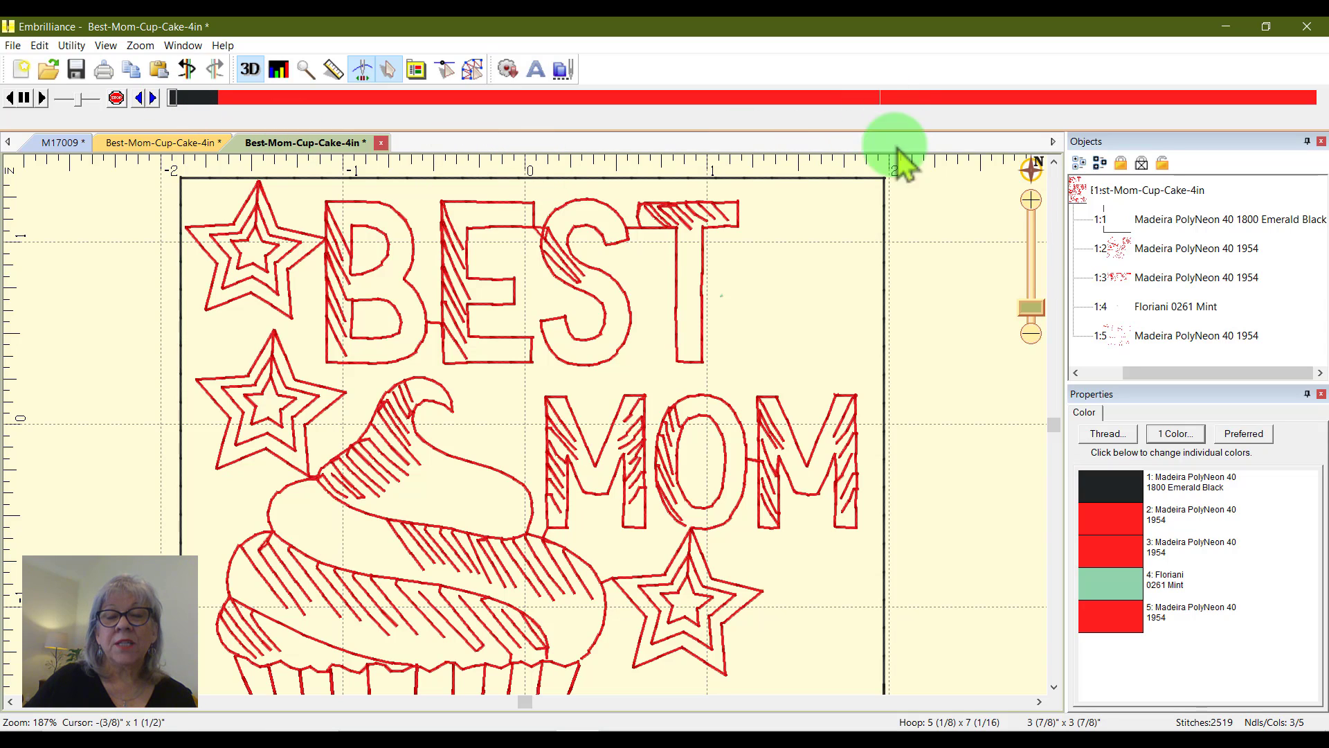
{"action": "left_click_drag", "start_coordinate": [175, 104], "coordinate": [866, 135]}
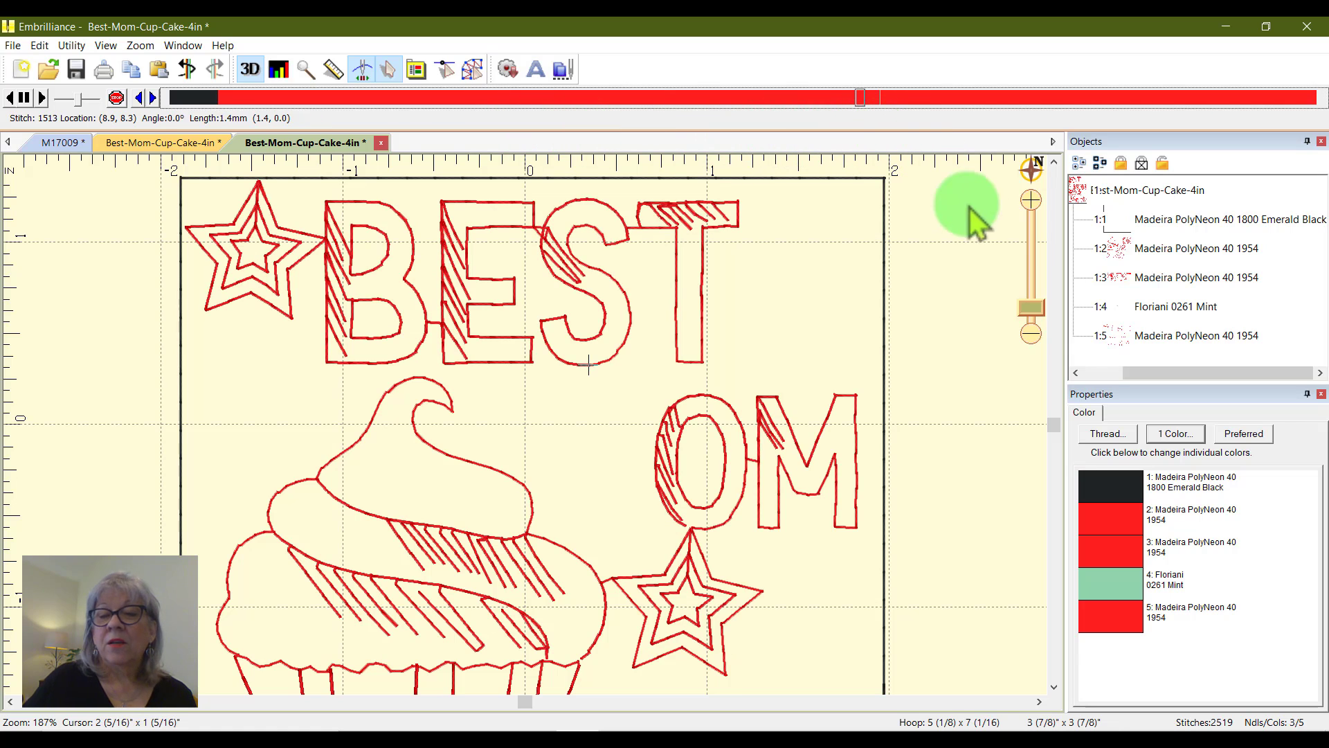
{"action": "left_click", "coordinate": [1180, 308]}
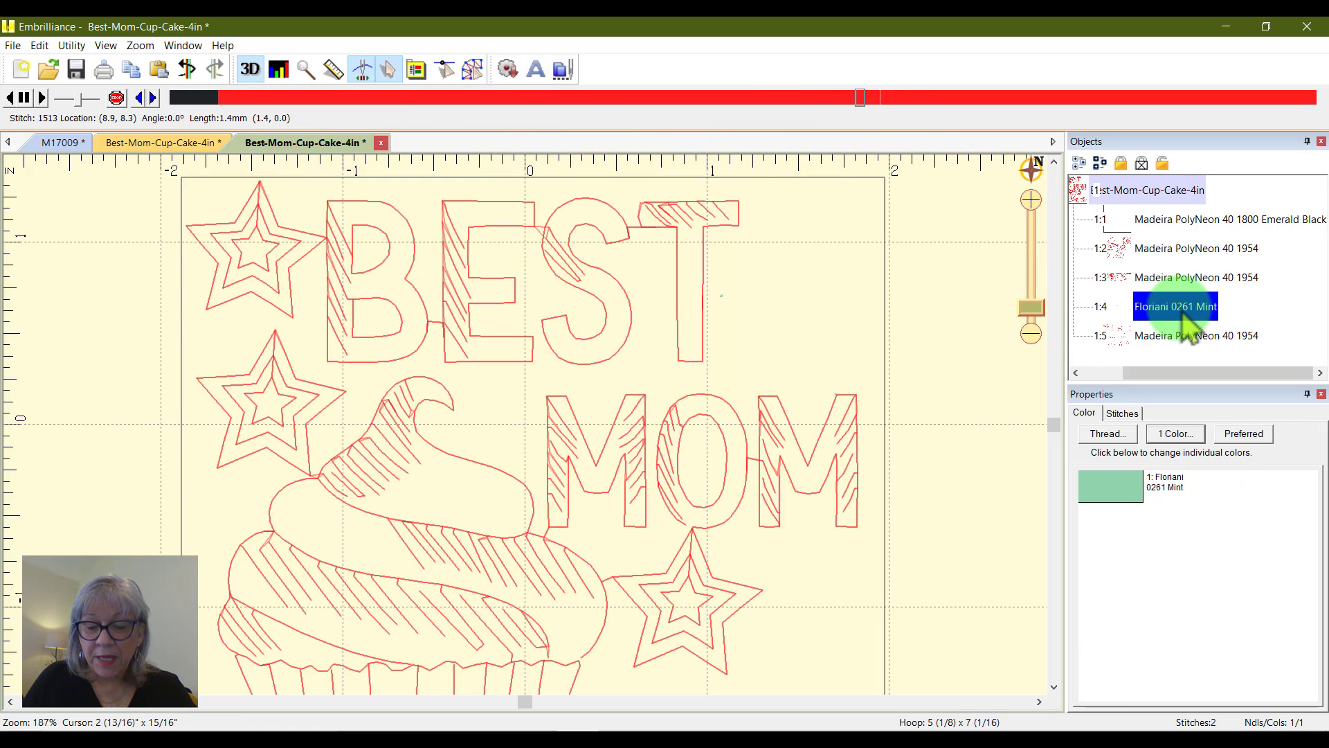
{"action": "key", "text": "Delete"}
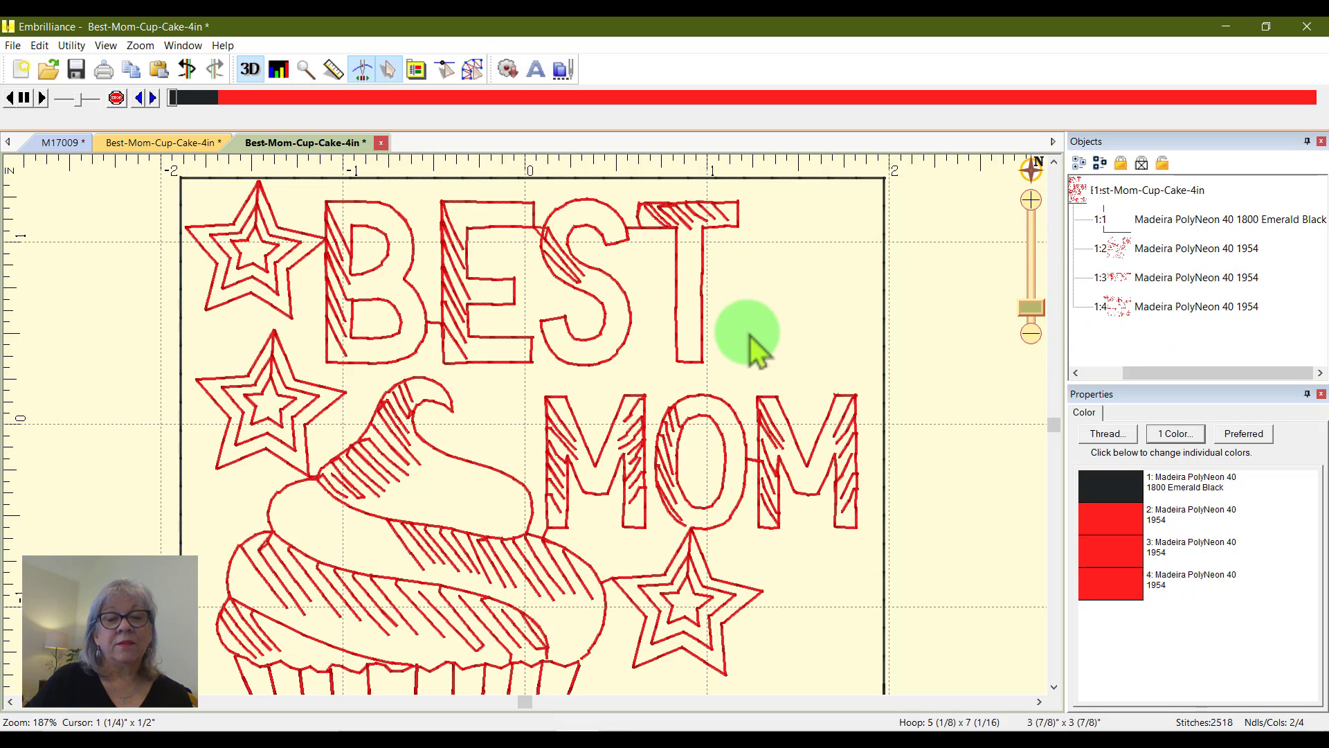
Step: Run the stitch simulator to about stitch 2450 and review the whole design without the star beside the T
{"action": "left_click_drag", "start_coordinate": [180, 100], "coordinate": [1288, 173]}
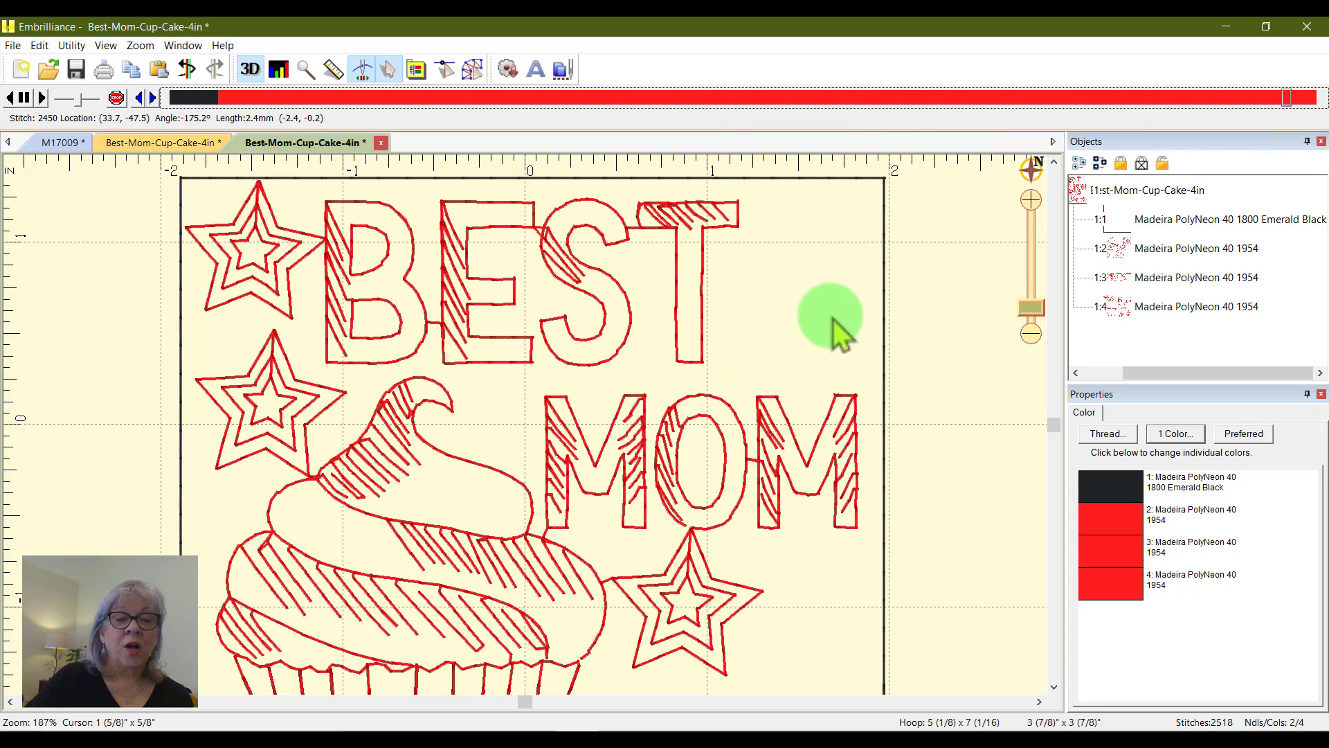
{"action": "left_click", "coordinate": [1030, 333]}
{"action": "left_click_drag", "start_coordinate": [1026, 320], "coordinate": [1027, 322]}
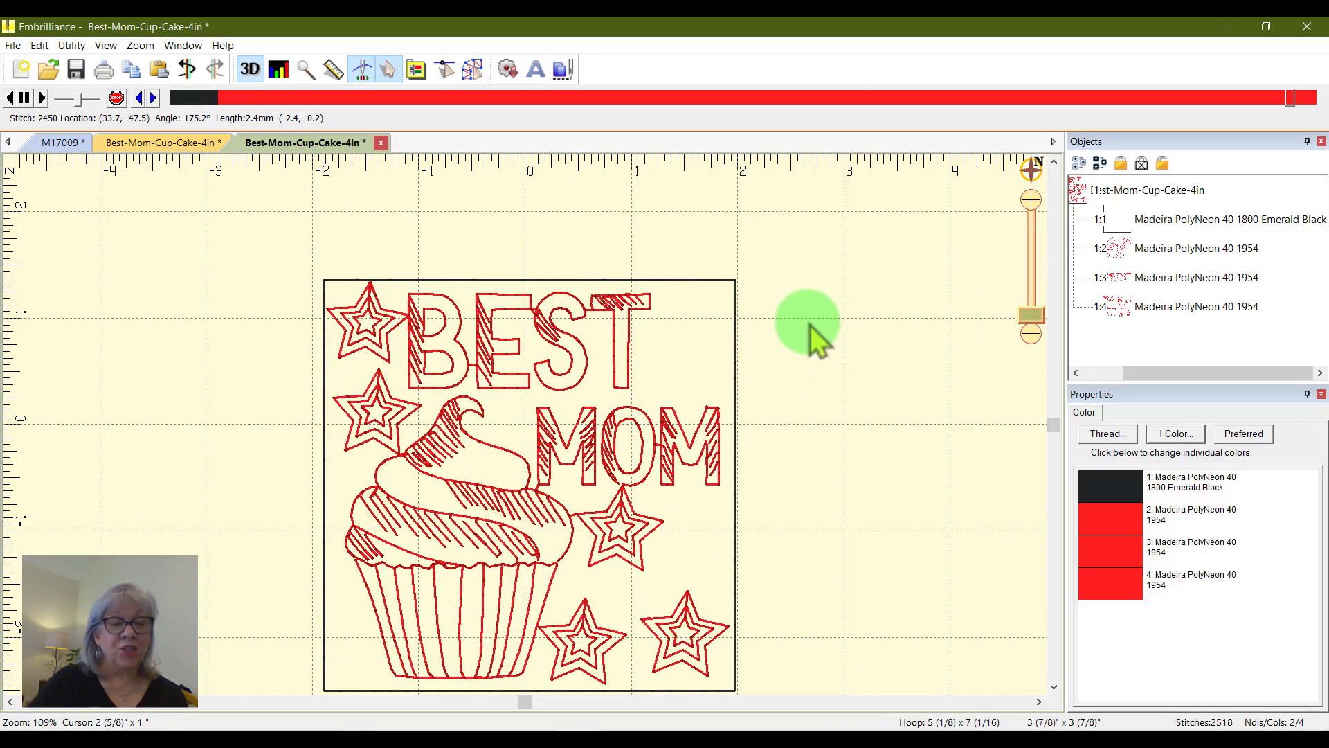